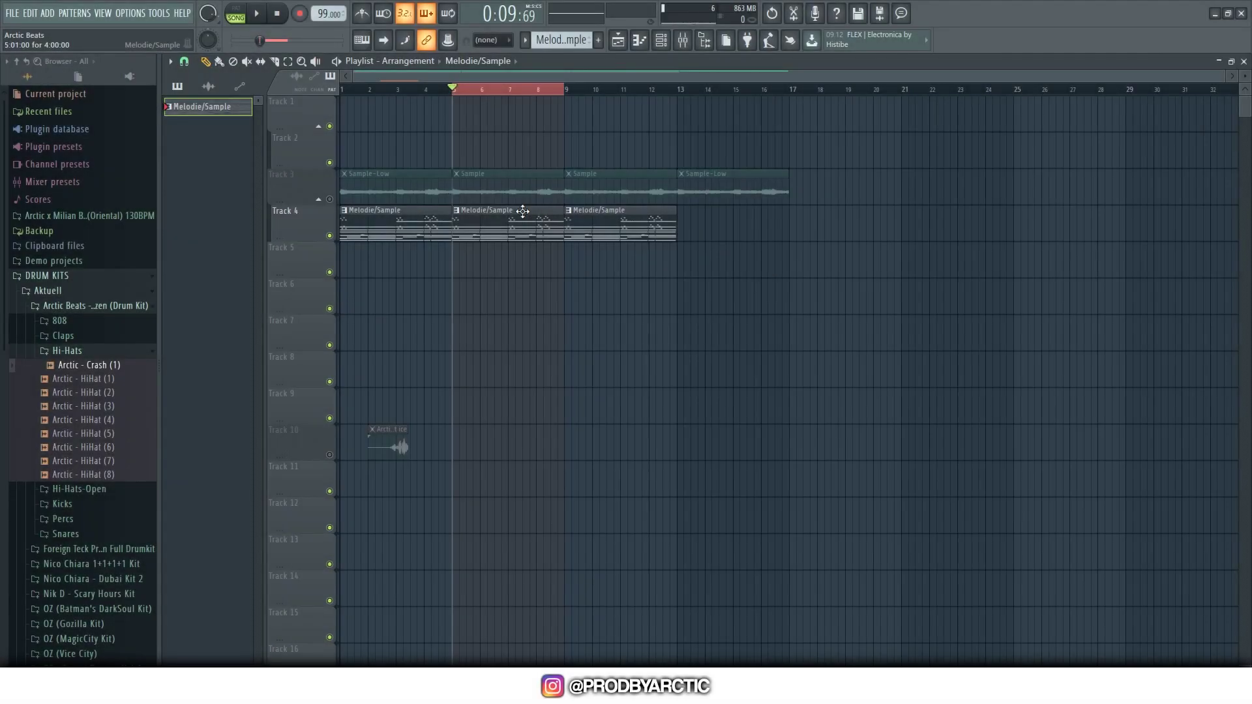
- Open the Flute notes of the Melodie/Sample pattern in the piano roll and play back the melody
double_click(523, 212)
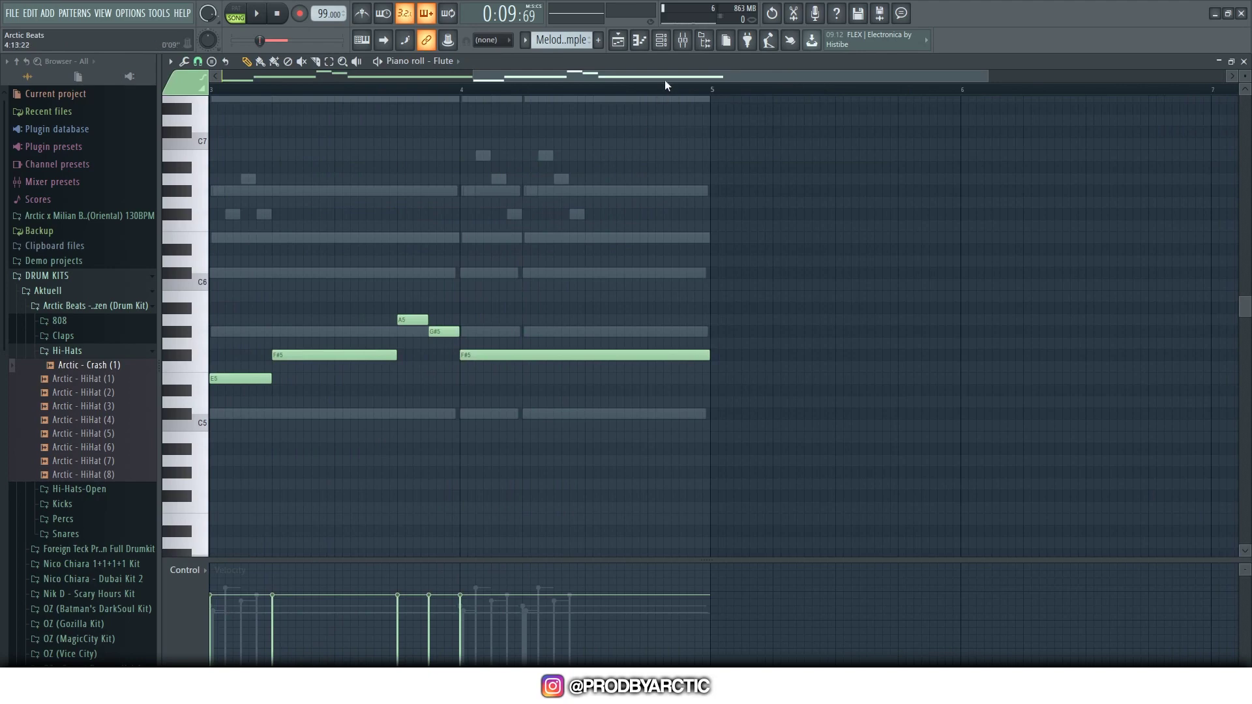
left_click_drag(666, 81, 140, 67)
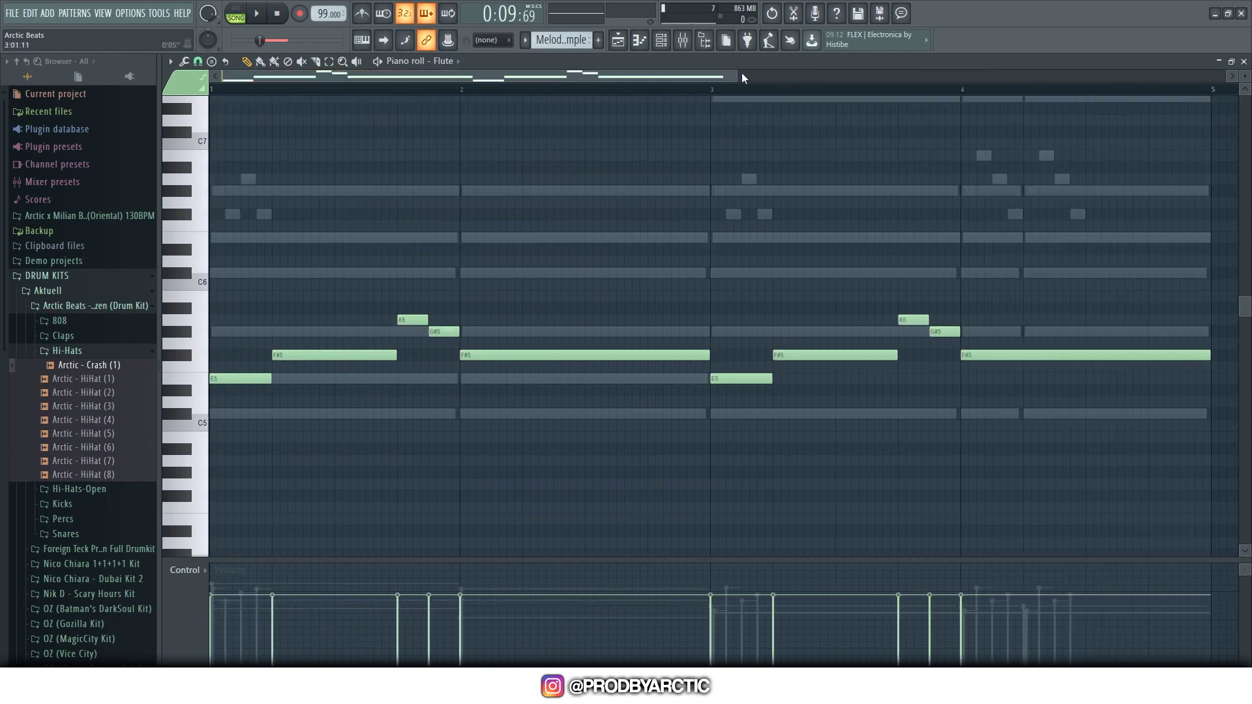
left_click(661, 40)
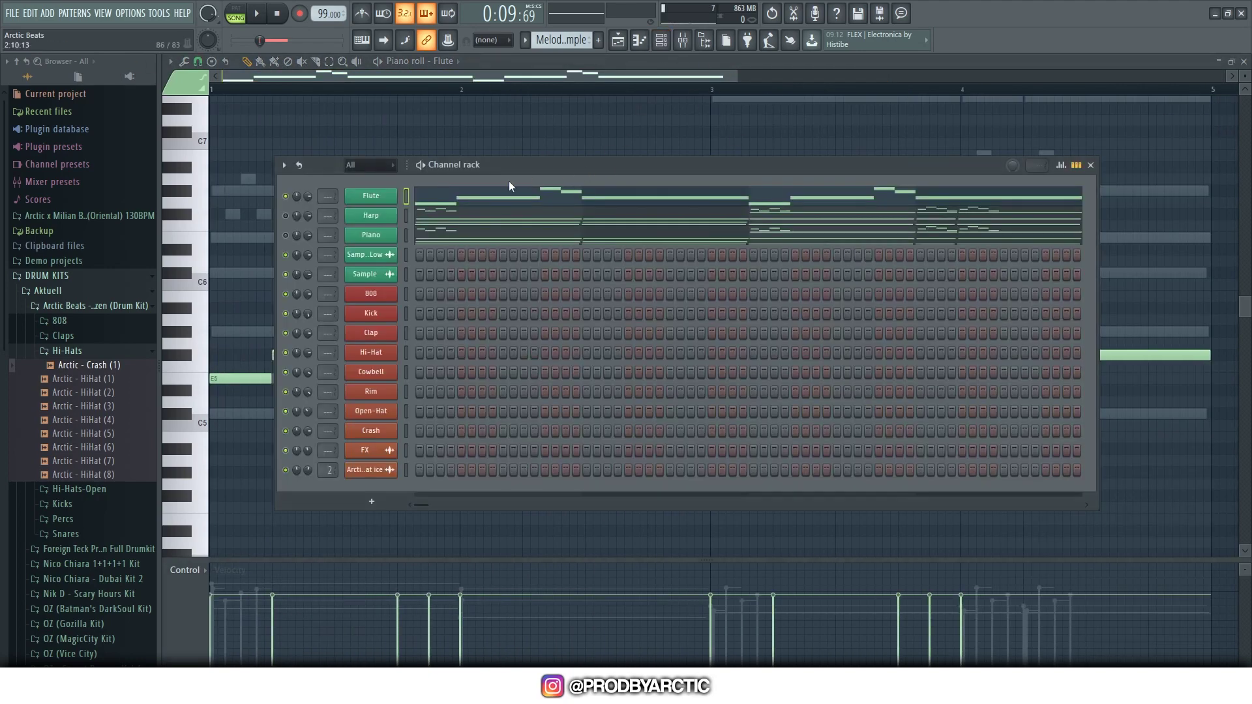
left_click(407, 291)
left_click(407, 200)
left_click(473, 198)
left_click(530, 208)
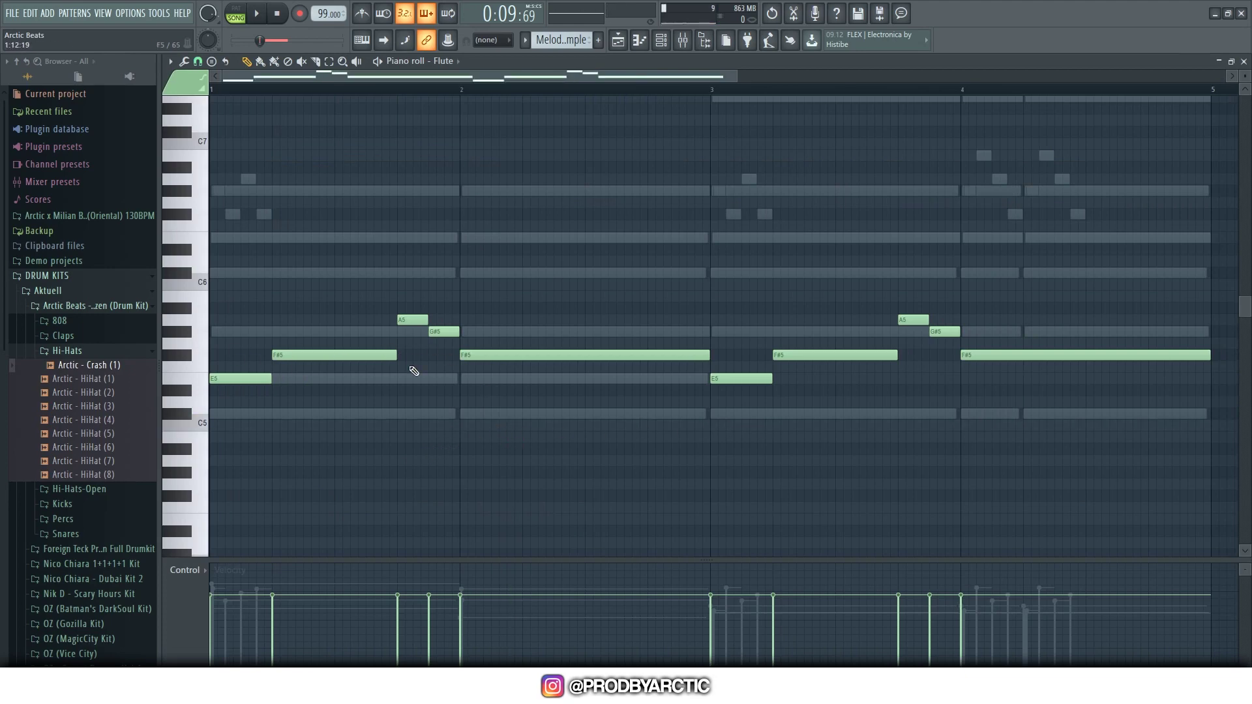
key("space")
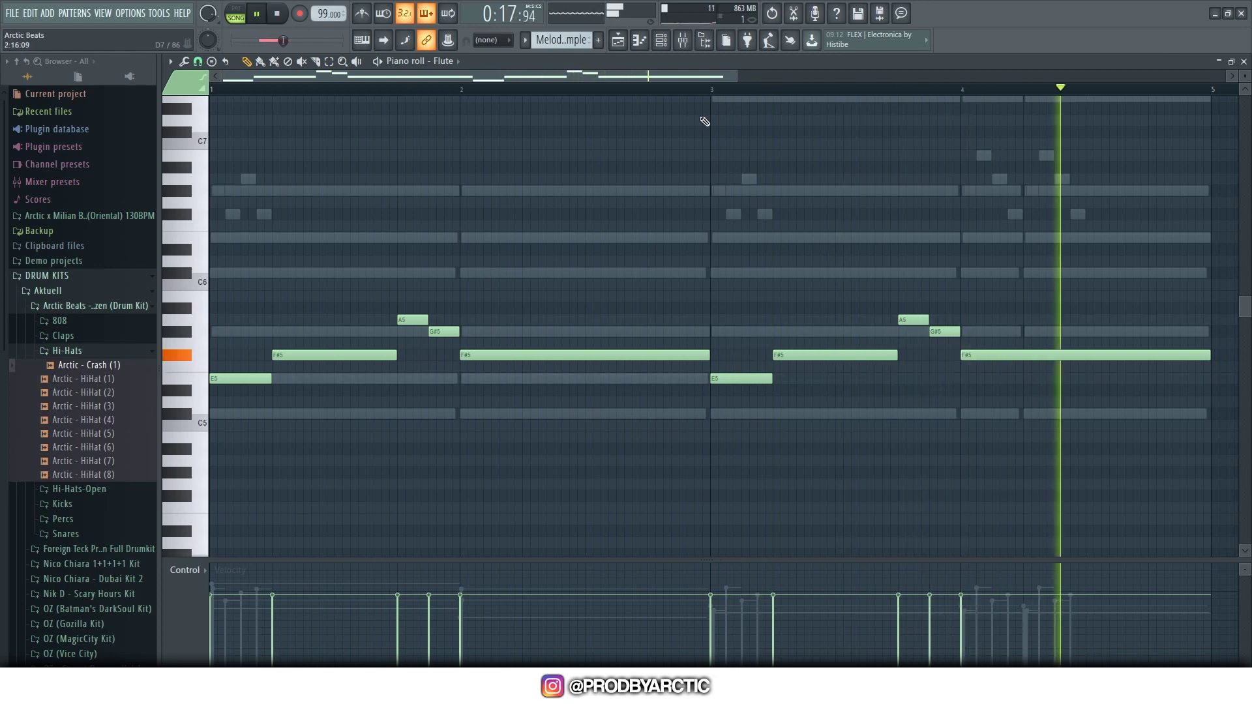
key("space")
- Unmute the Harp channel and play back the pattern with the Harp notes shown in the piano roll
left_click(661, 40)
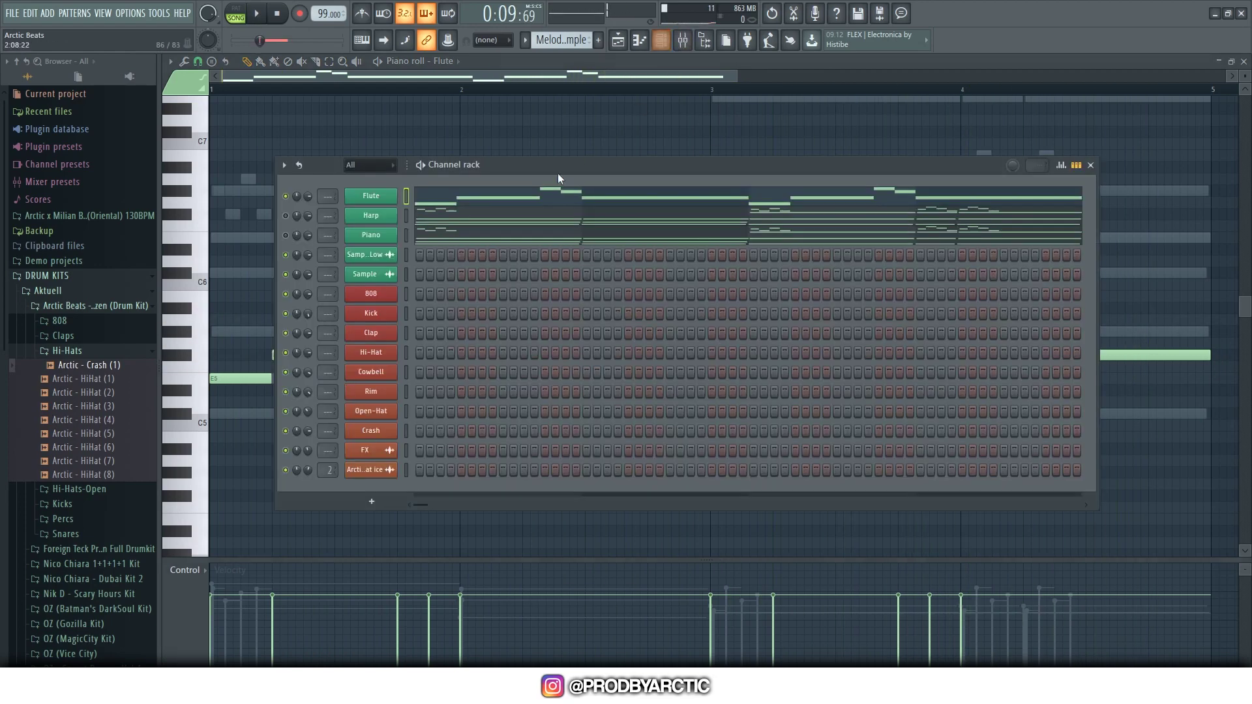
left_click(406, 215)
left_click(286, 215)
left_click(450, 218)
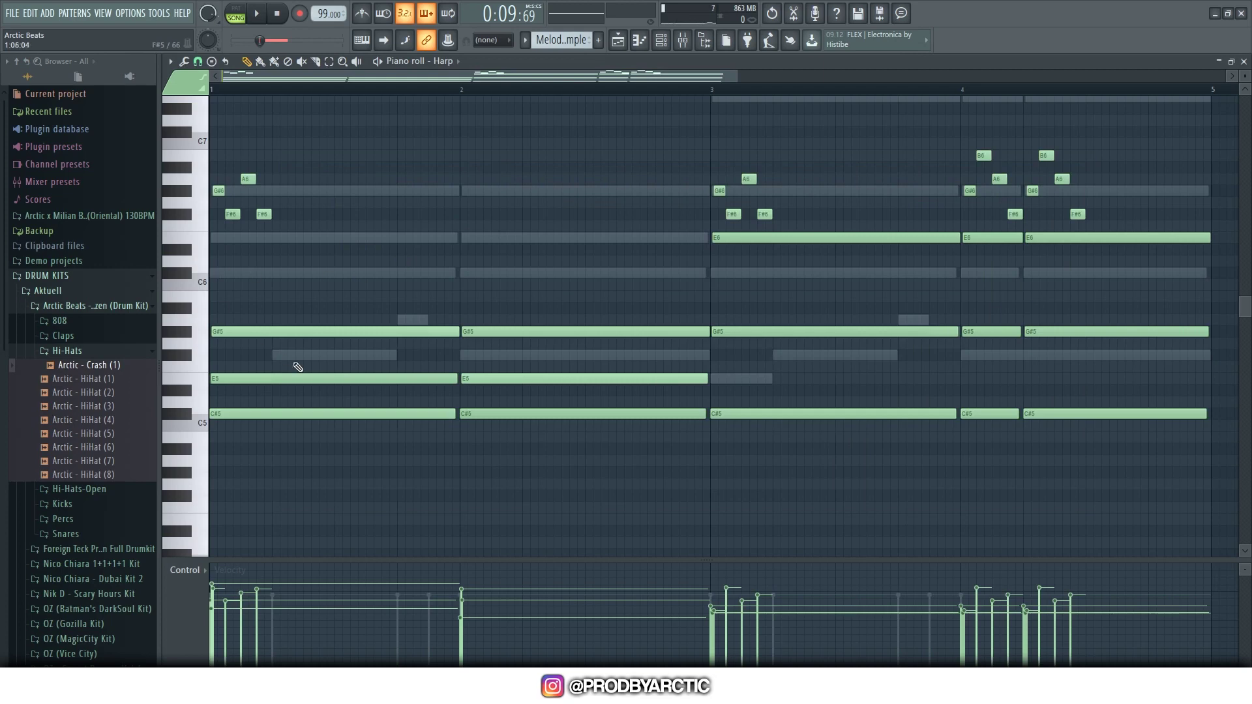
key("space")
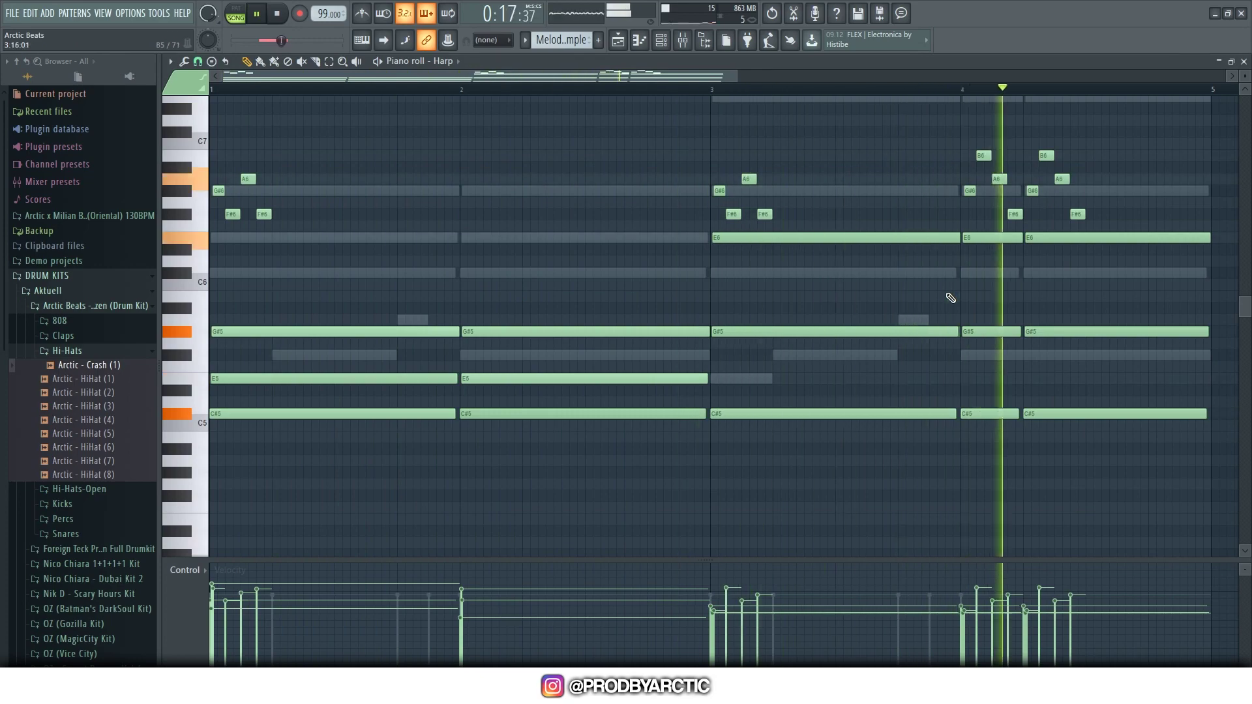
key("space")
- Unmute the Piano channel and play back the pattern with the Piano notes shown in the piano roll
left_click(662, 40)
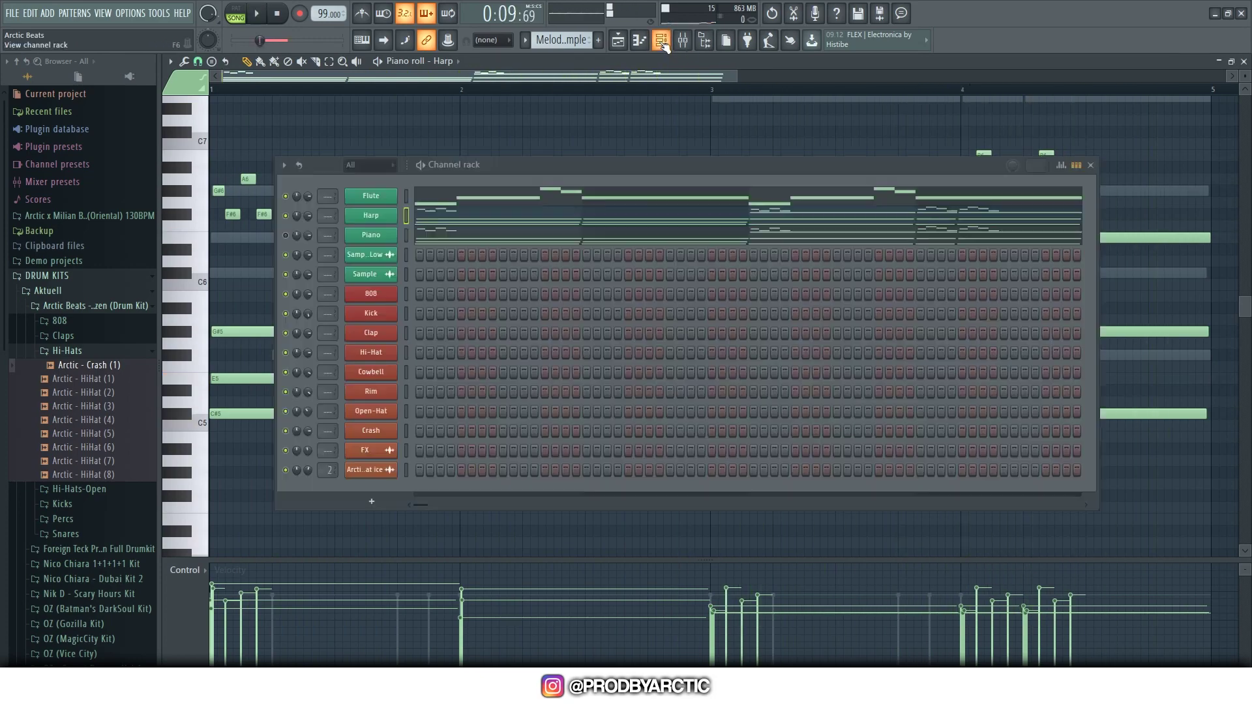
left_click(460, 223)
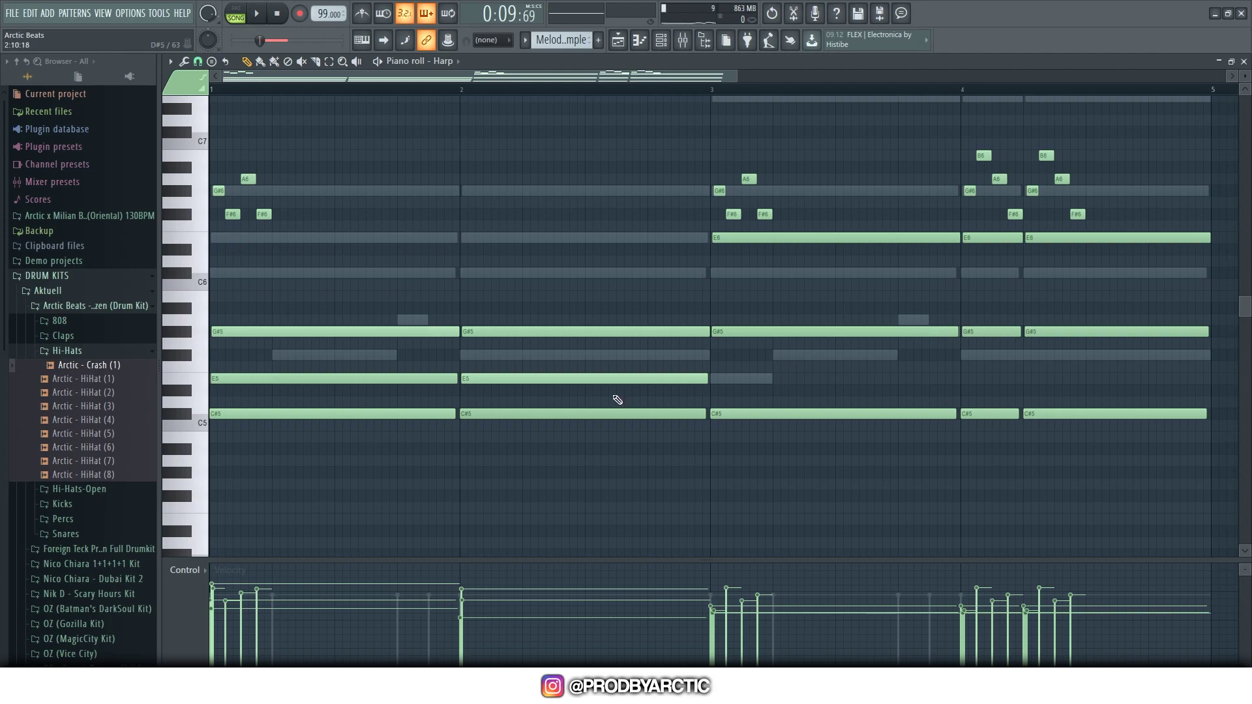
left_click(477, 273)
right_click(477, 274)
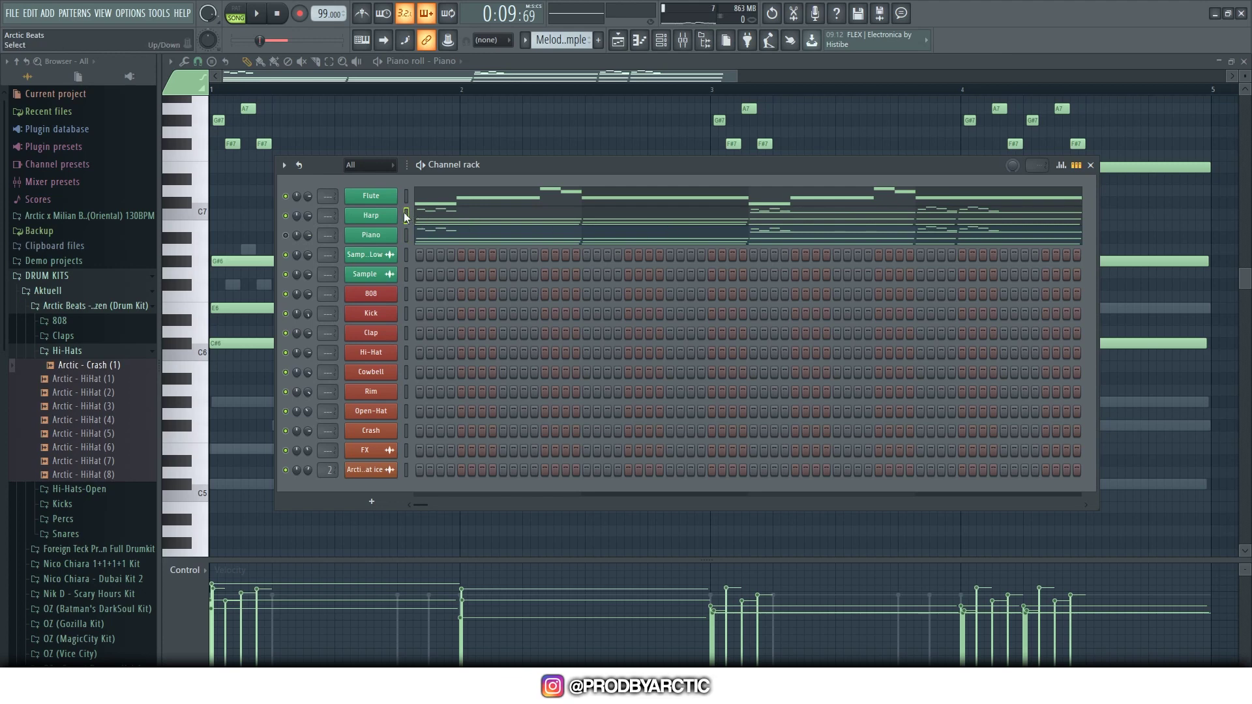
left_click(405, 235)
left_click(288, 216)
key("space")
key("F6")
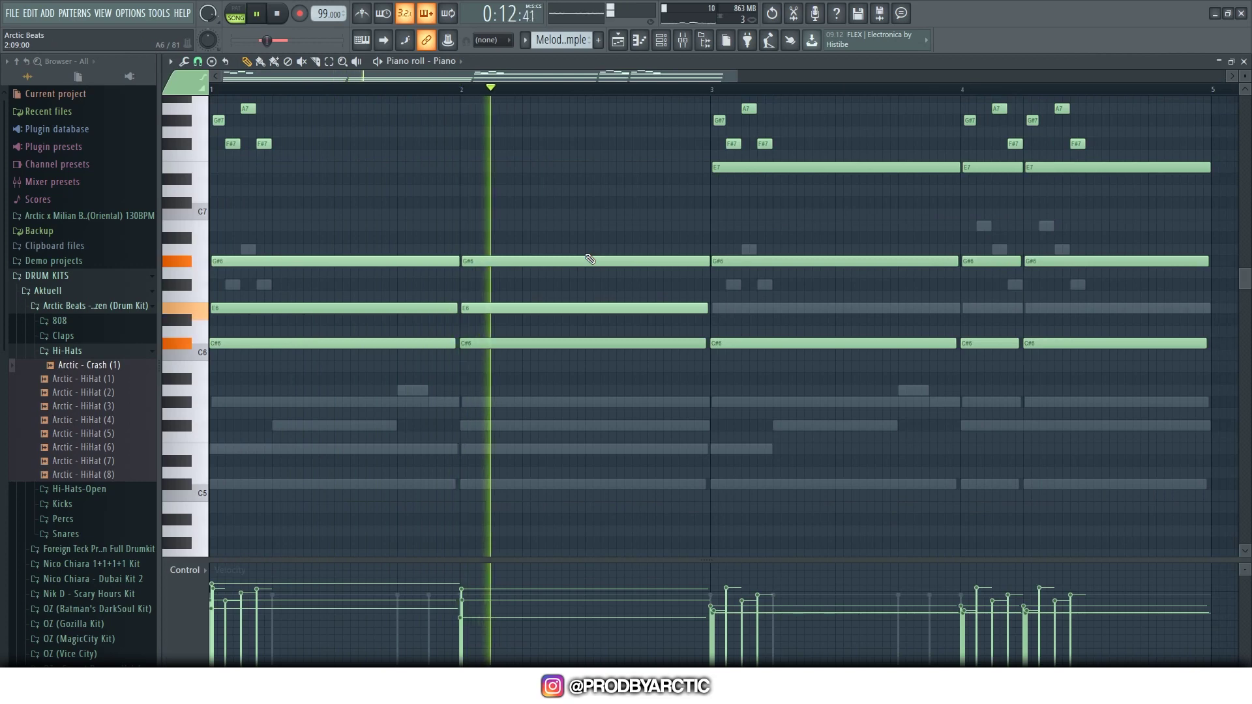
scroll(857, 299, "up", 3)
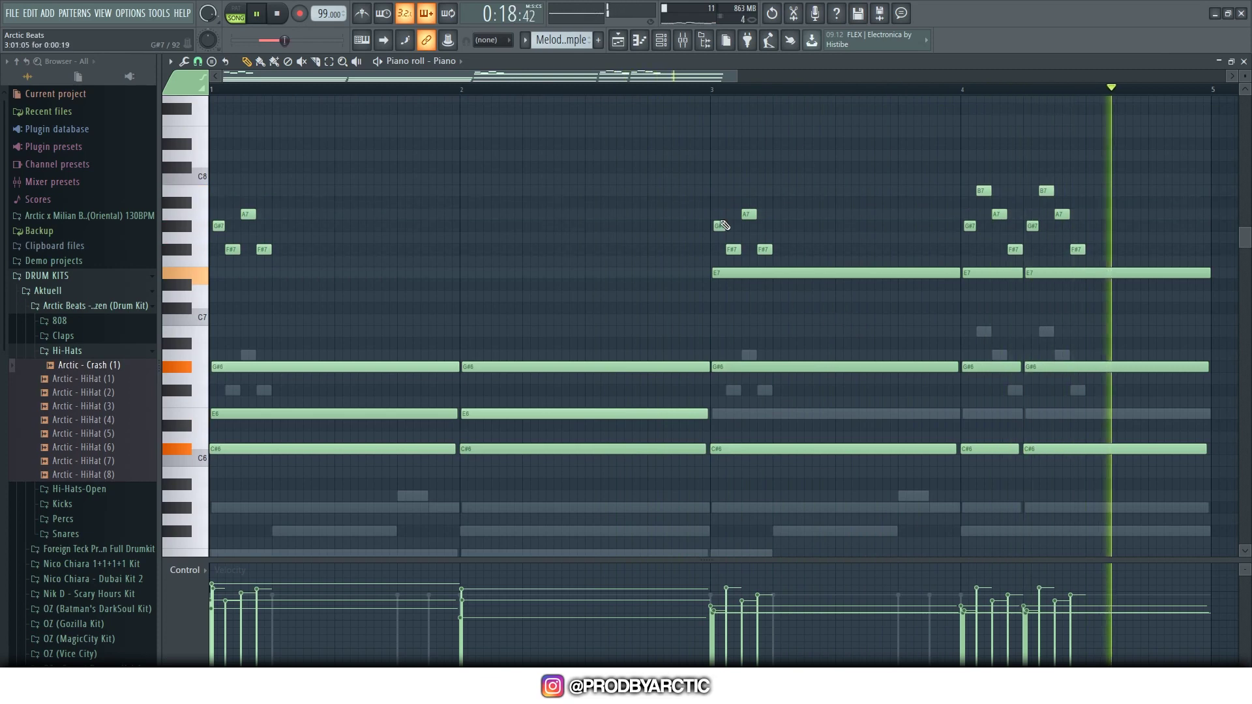
key("space")
- Compare the Harp notes with the other layers in the piano roll while briefly playing all three instruments together
left_click(661, 40)
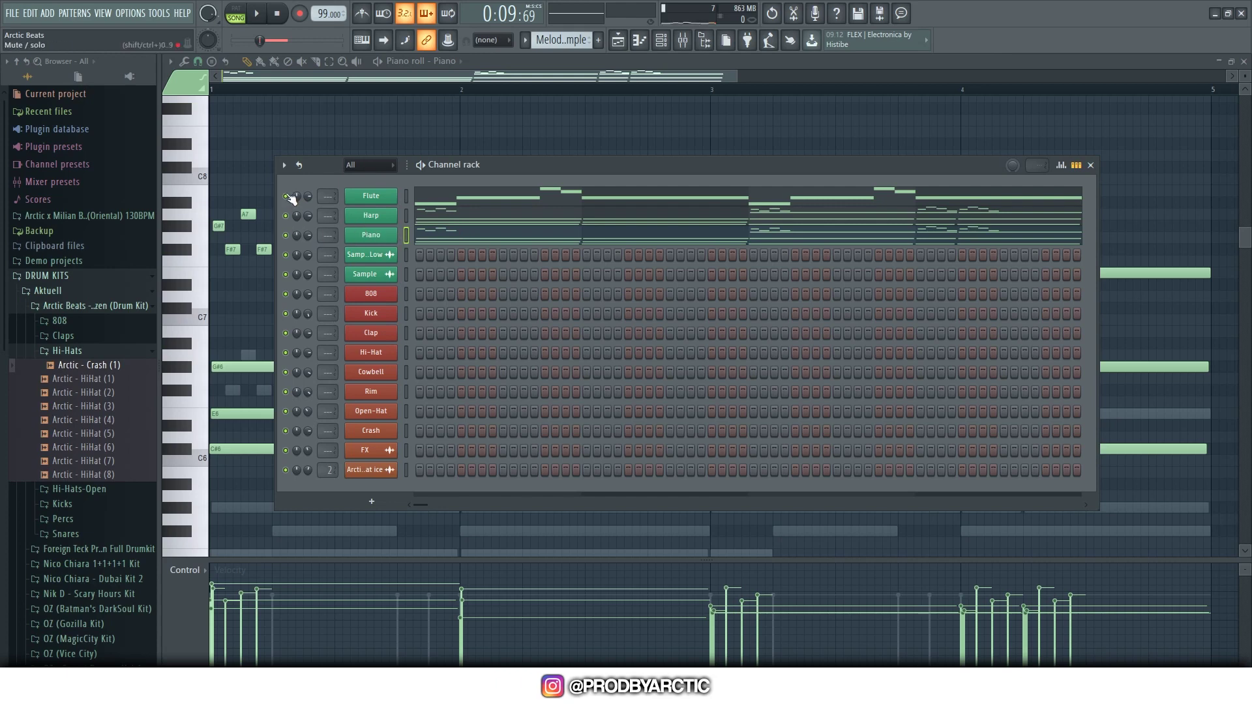
left_click(421, 219)
scroll(273, 289, "down", 3)
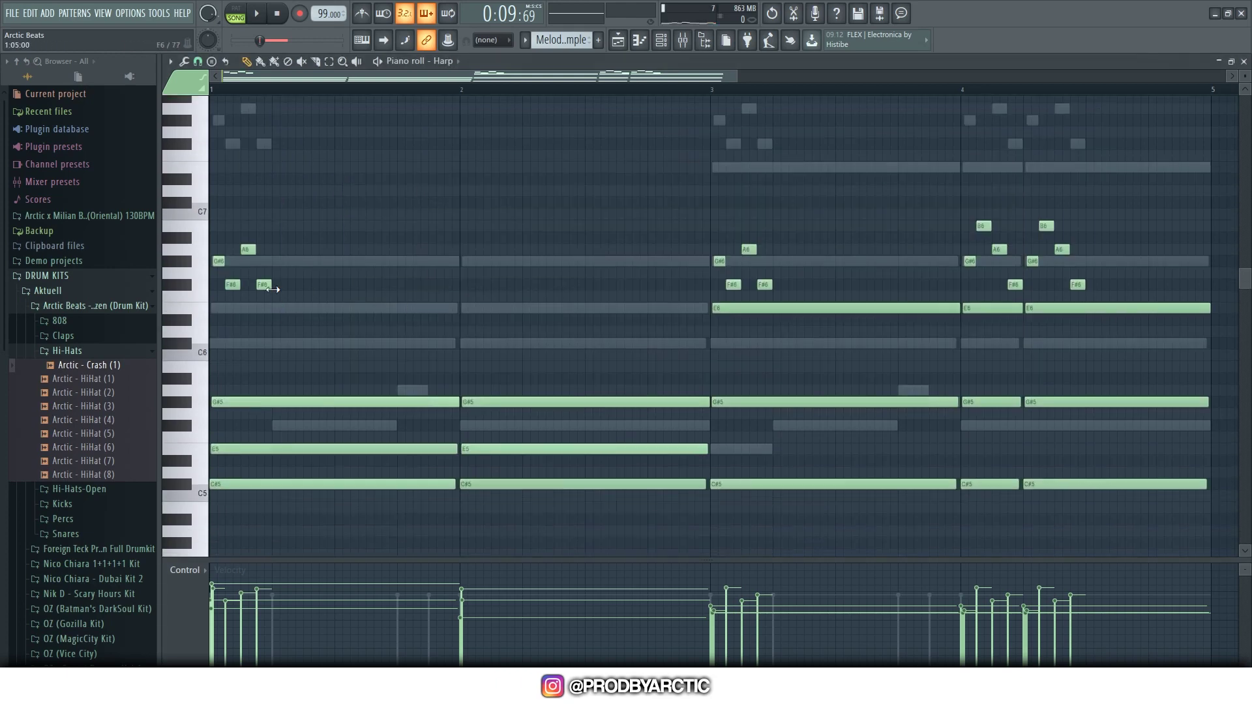
key("space")
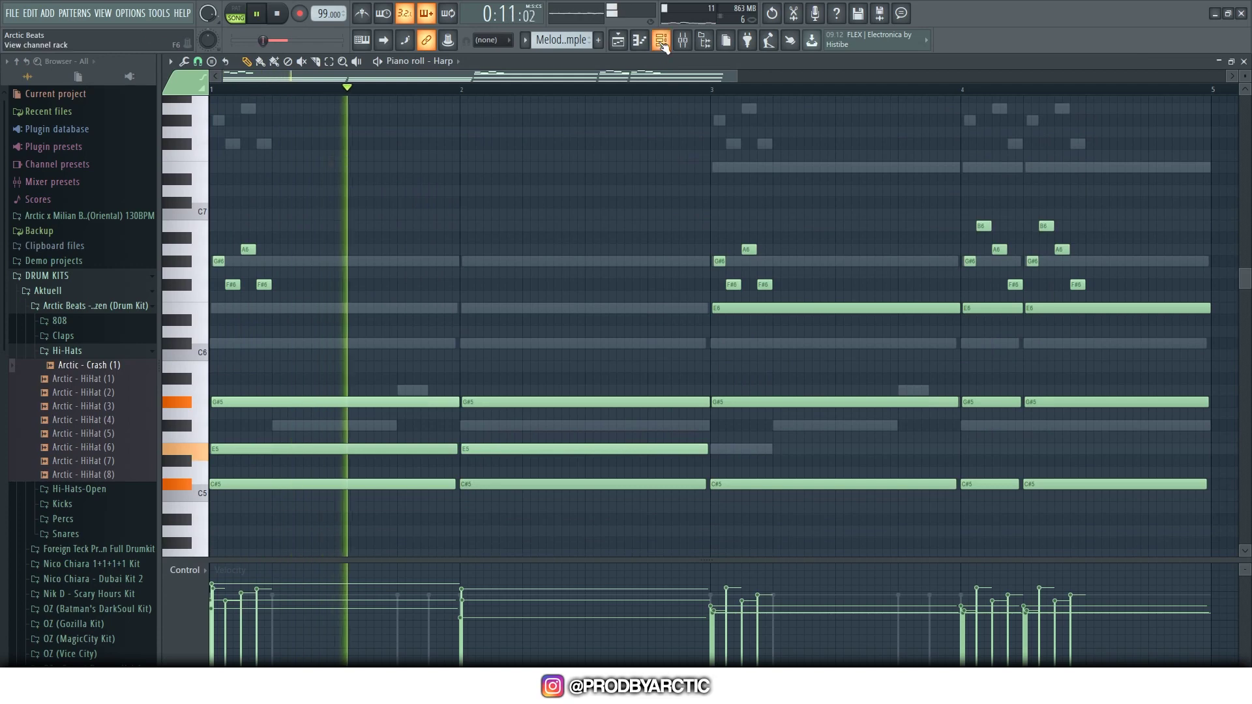
key("F6")
key("space")
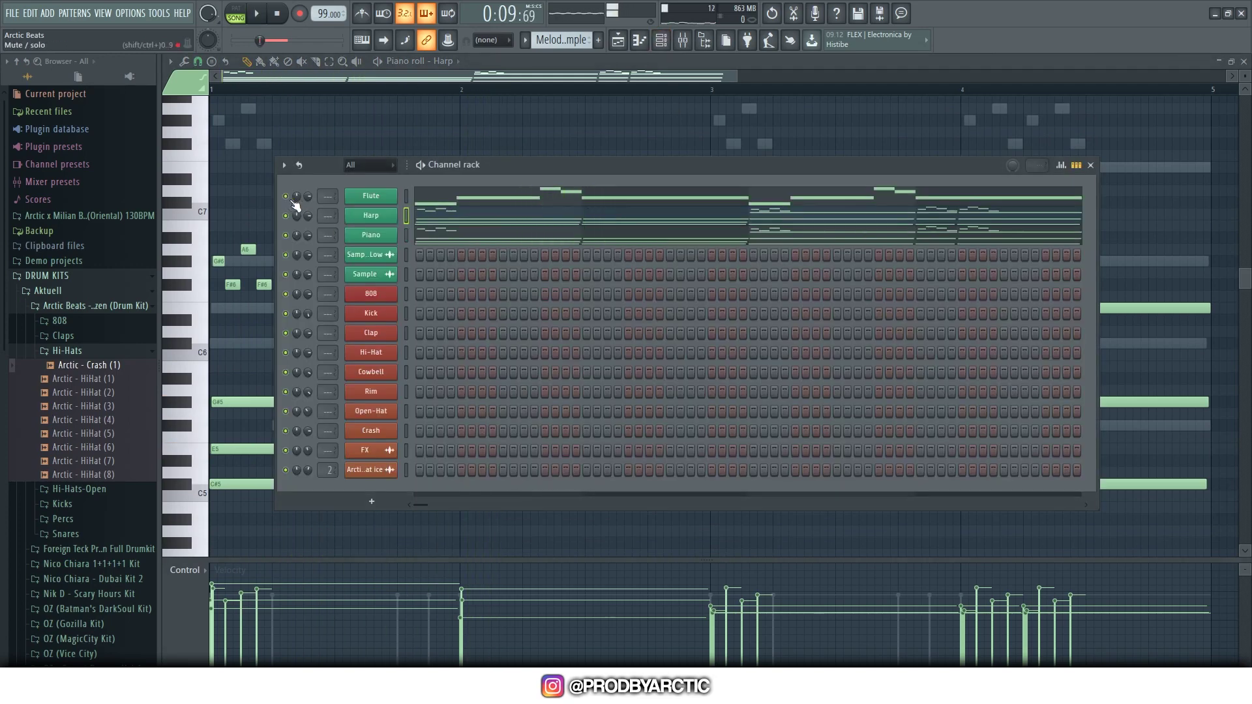
- Route the Flute, Harp and Piano channels to mixer track 1 and play back the processed melody
scroll(328, 195, "up", 1)
scroll(328, 215, "up", 4)
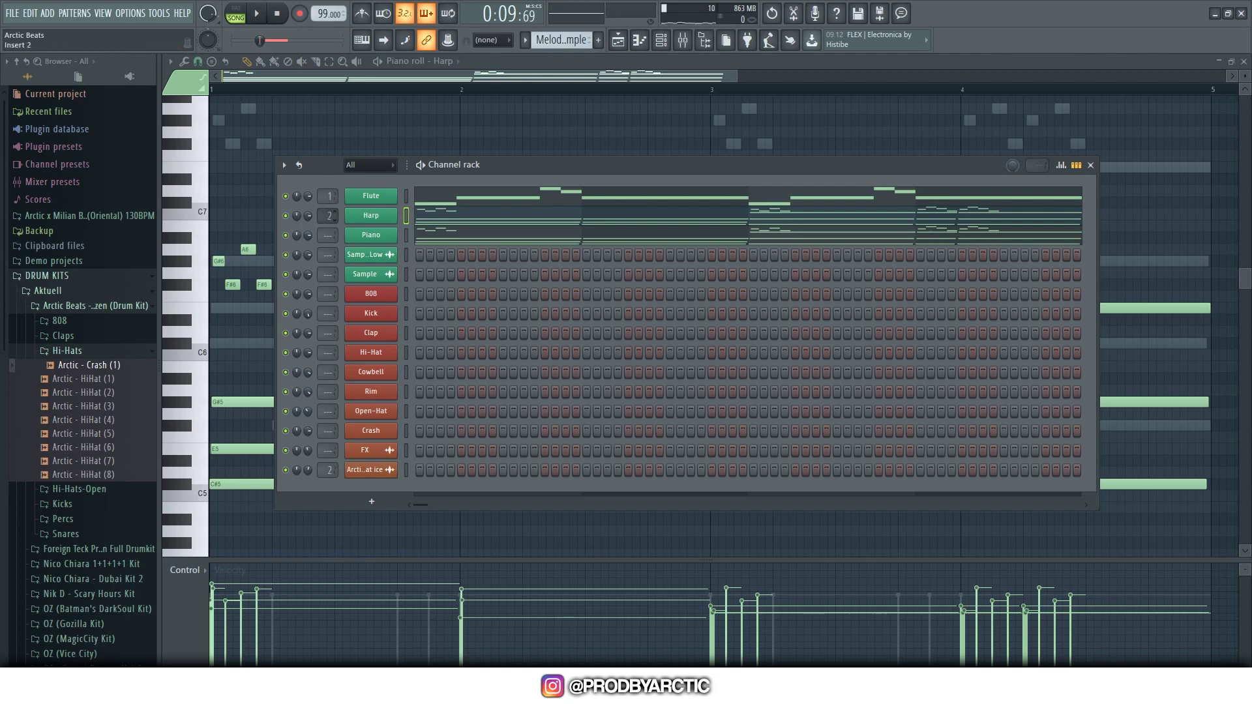
left_click_drag(328, 216, 328, 219)
key("F9")
left_click(1244, 61)
scroll(331, 234, "up", 1)
key("space")
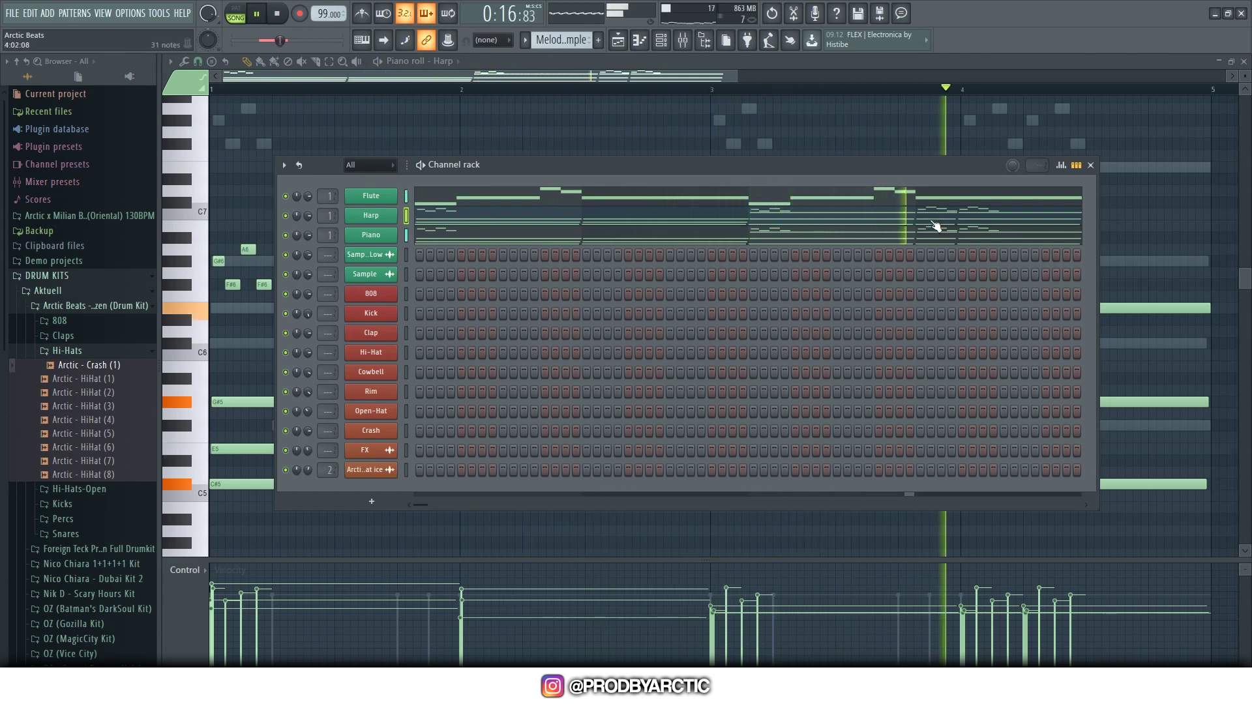
key("space")
- Examine the settings of the first Fruity Parametric EQ 2 and the HalfTime effect on mixer Insert 1
double_click(330, 216)
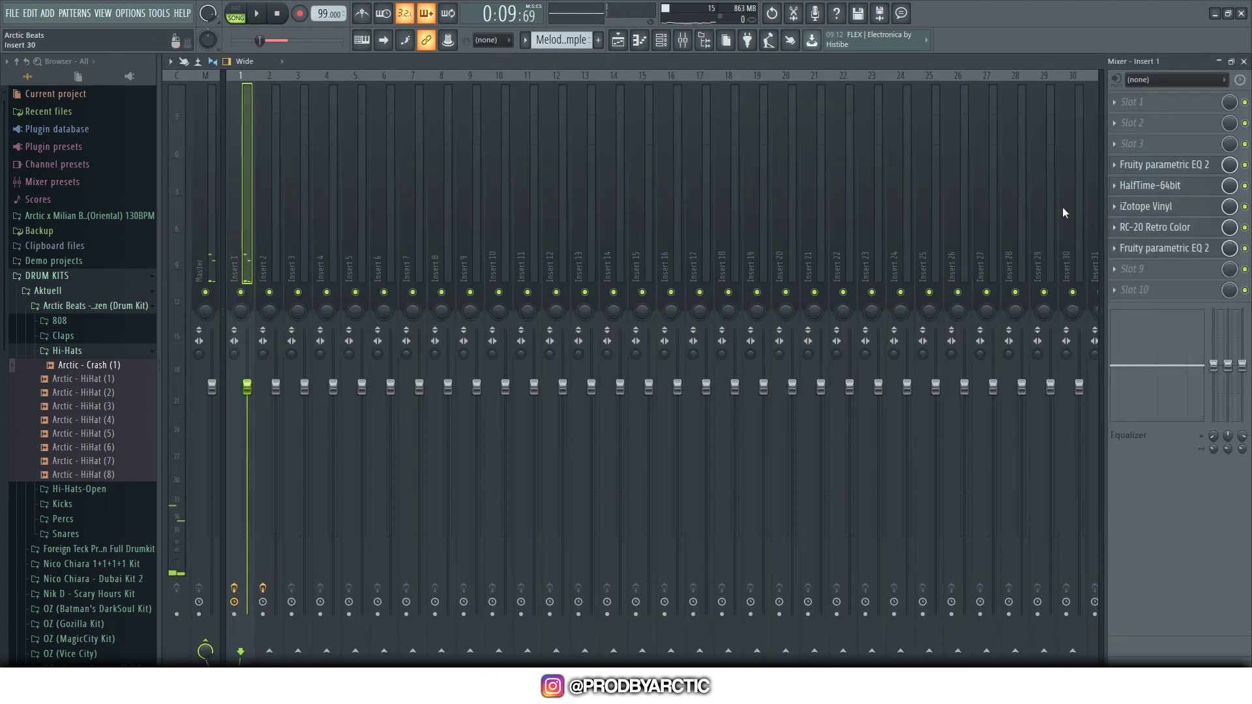
left_click(1148, 165)
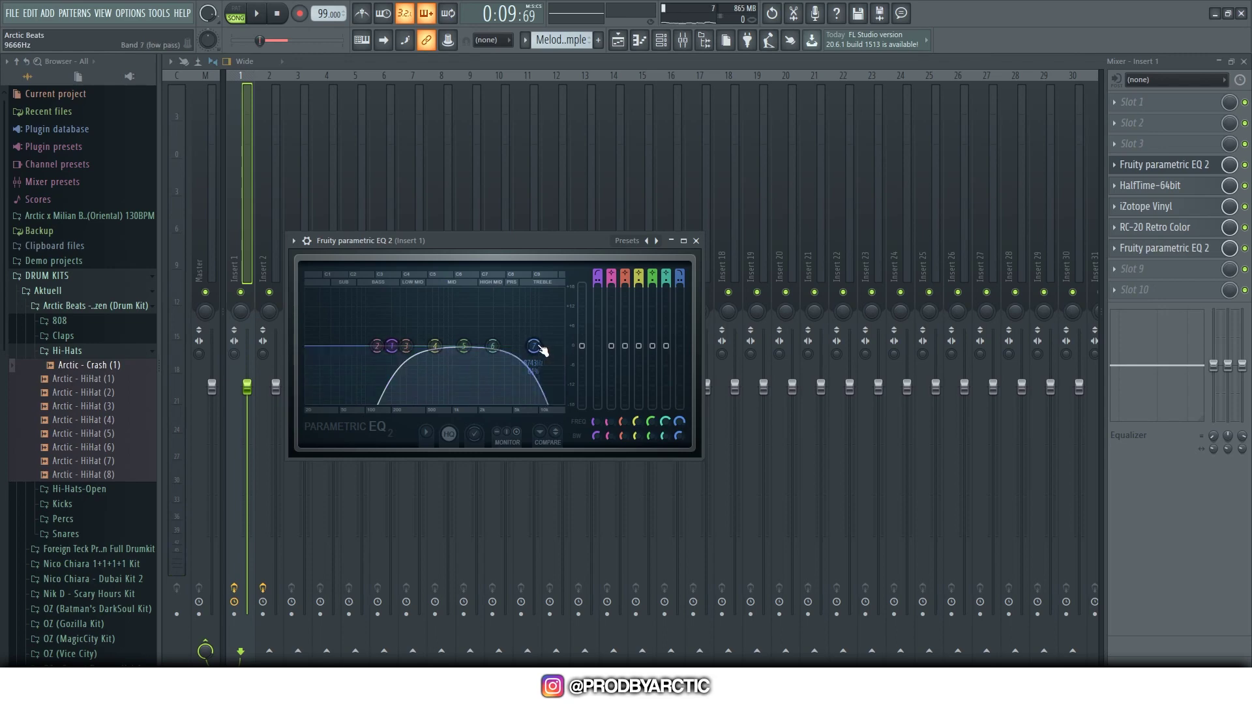
left_click(696, 240)
left_click(1143, 189)
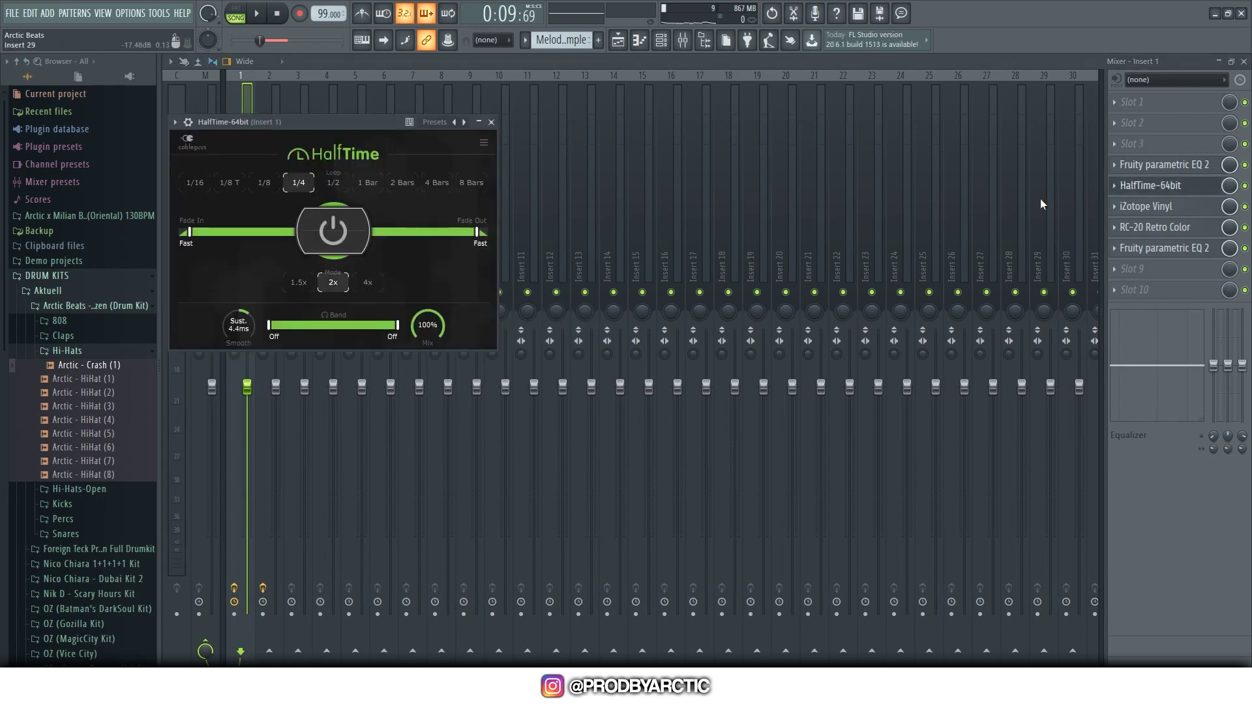
left_click_drag(385, 123, 822, 127)
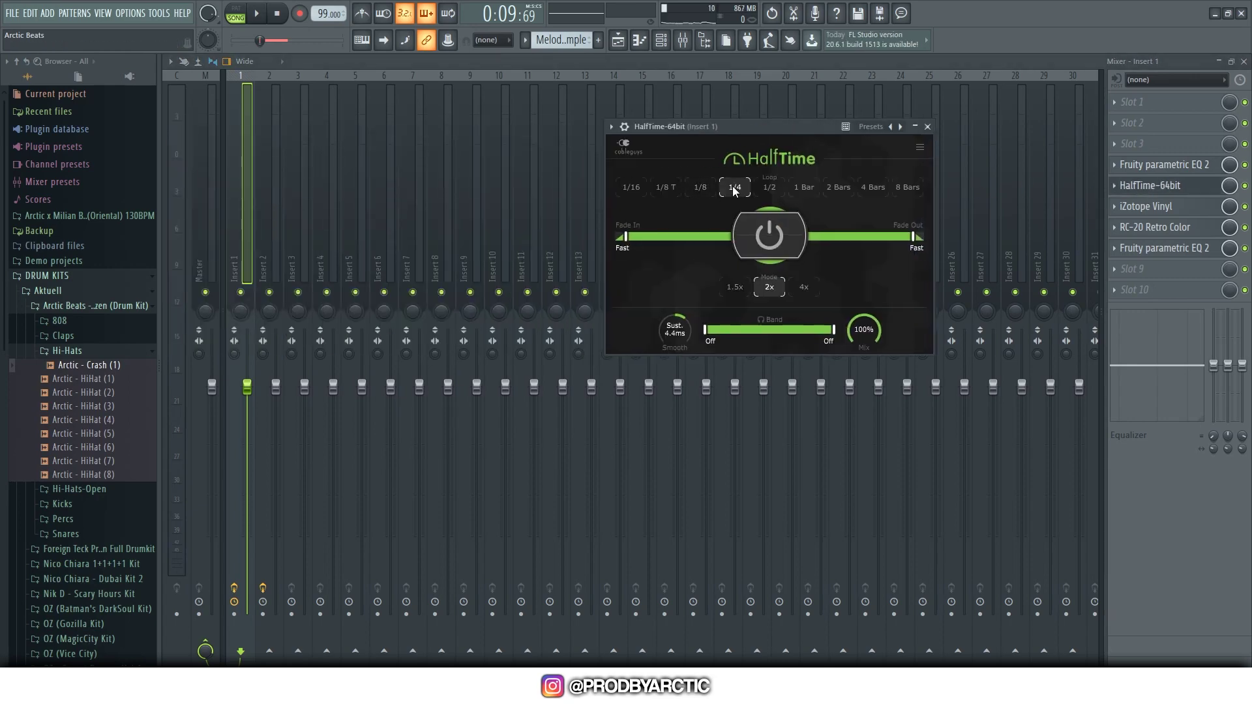
left_click(928, 127)
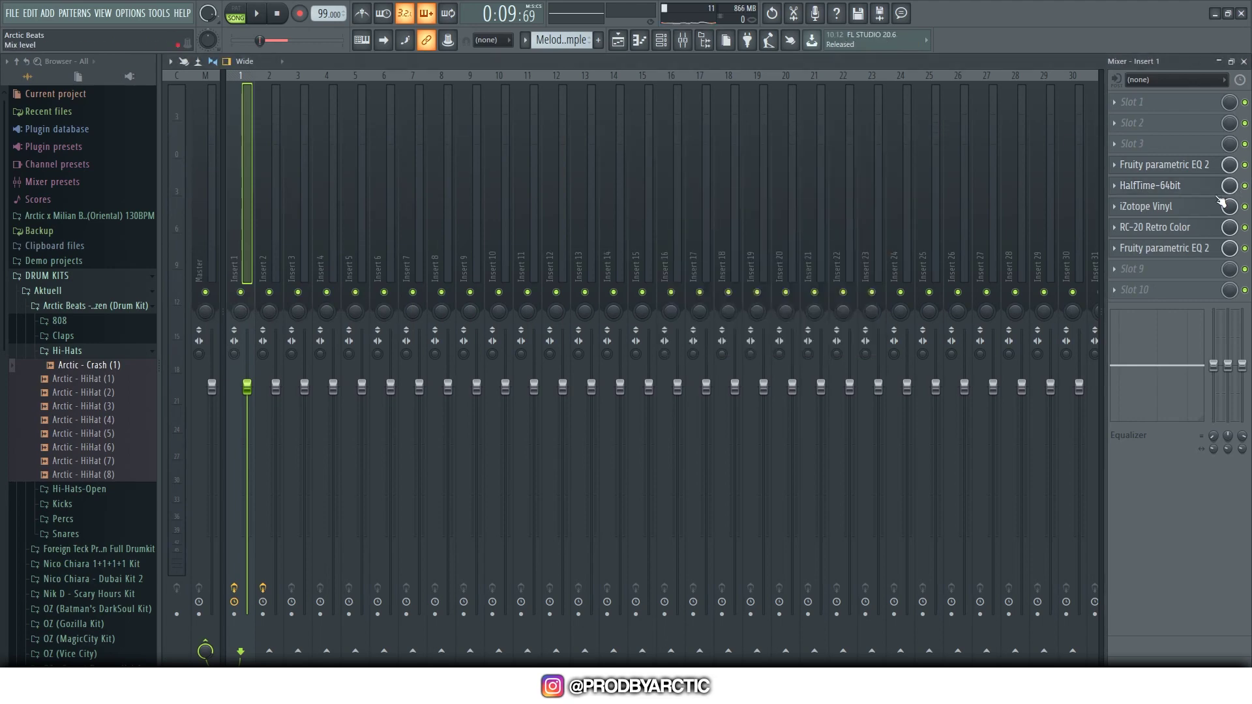
- Examine the iZotope Vinyl and RC-20 Retro Color settings on mixer Insert 1
left_click(1158, 206)
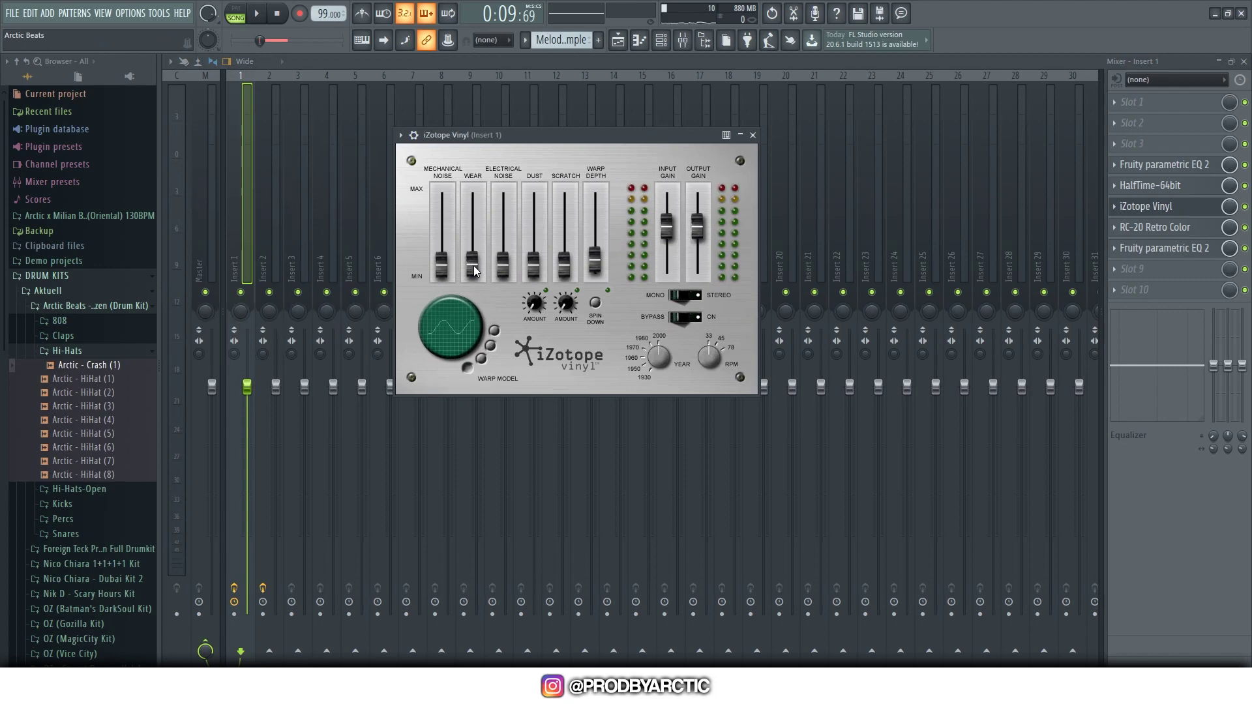
left_click(753, 135)
left_click(1156, 229)
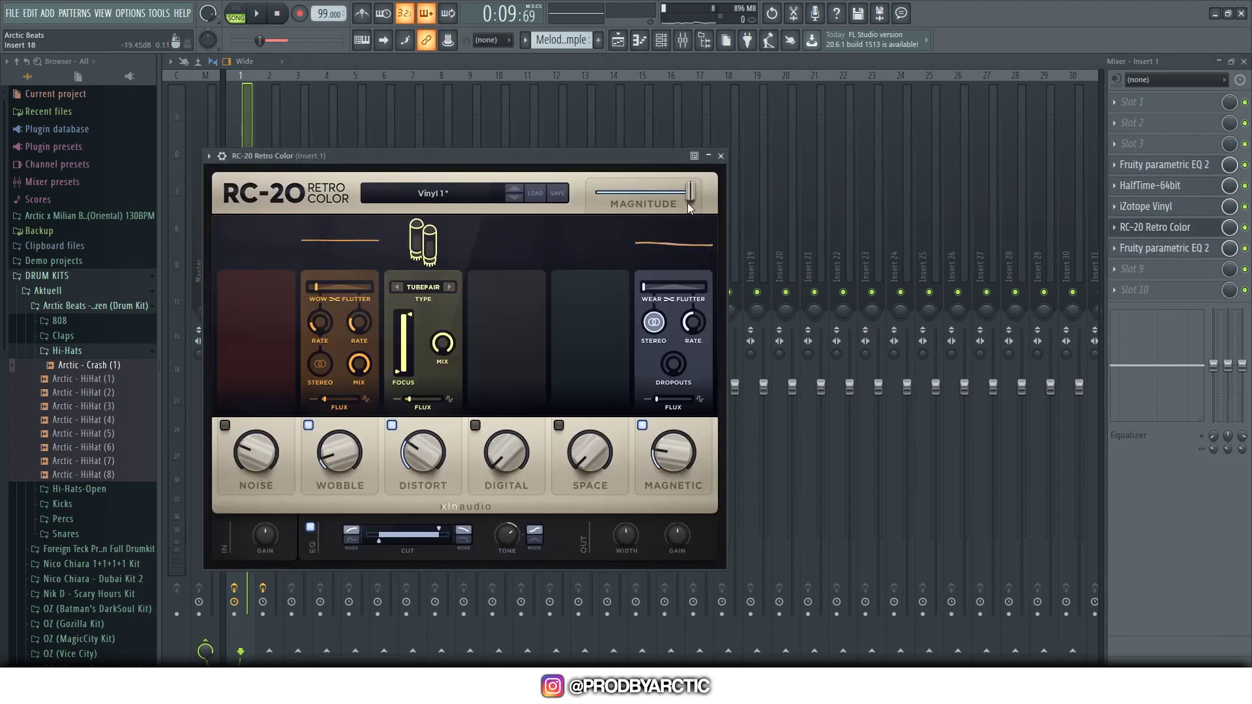
left_click_drag(577, 152, 895, 127)
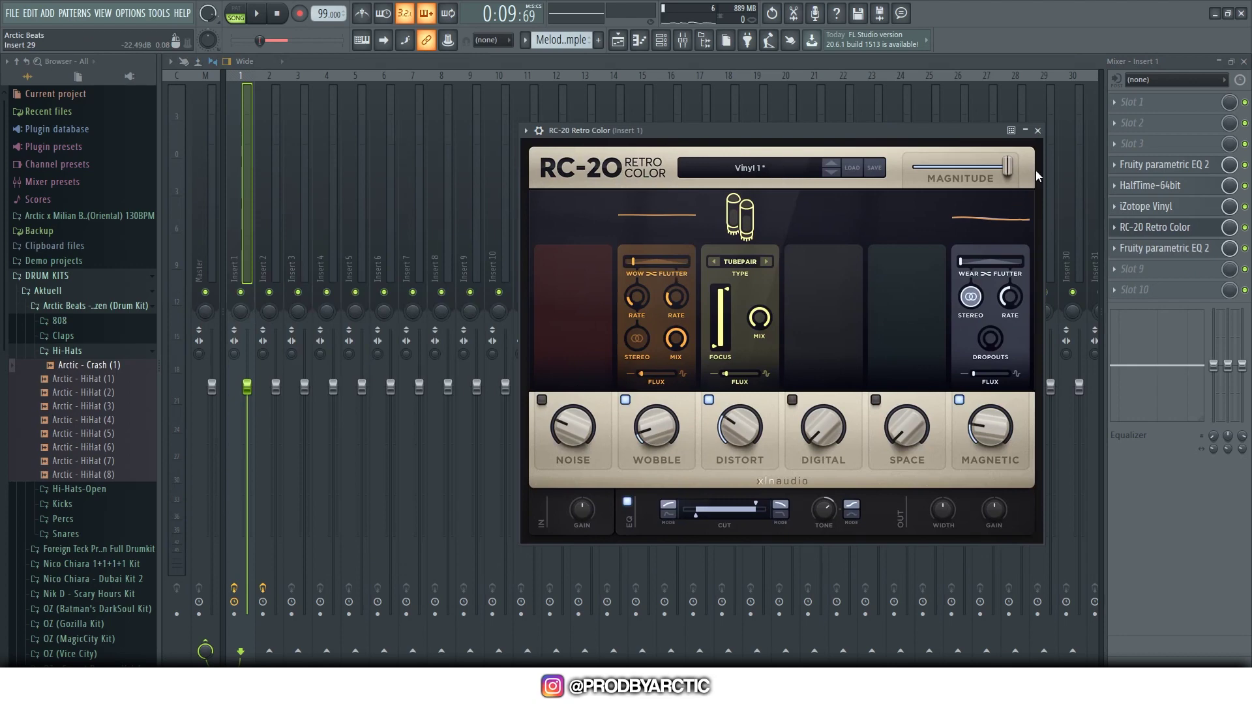
left_click(1038, 130)
- Examine the curve of the last Fruity Parametric EQ 2 on Insert 1 and close the mixer
left_click(1148, 249)
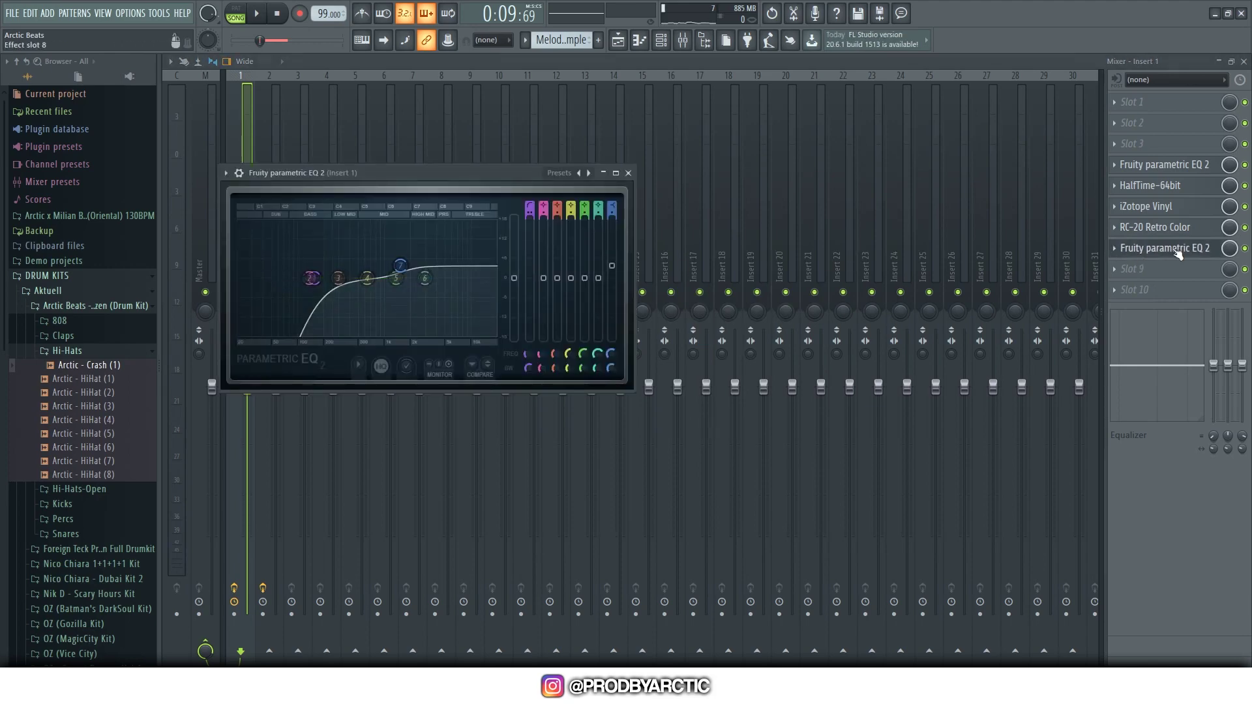
left_click_drag(304, 298, 324, 294)
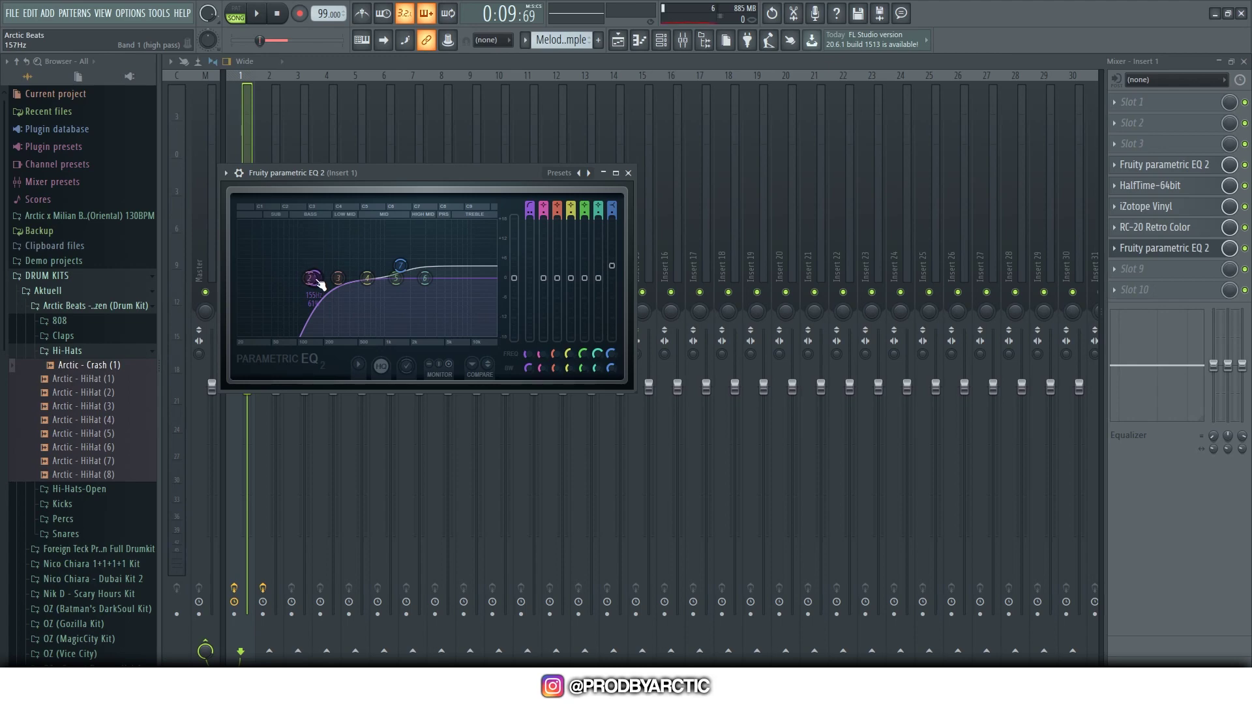
left_click(629, 173)
left_click(1243, 62)
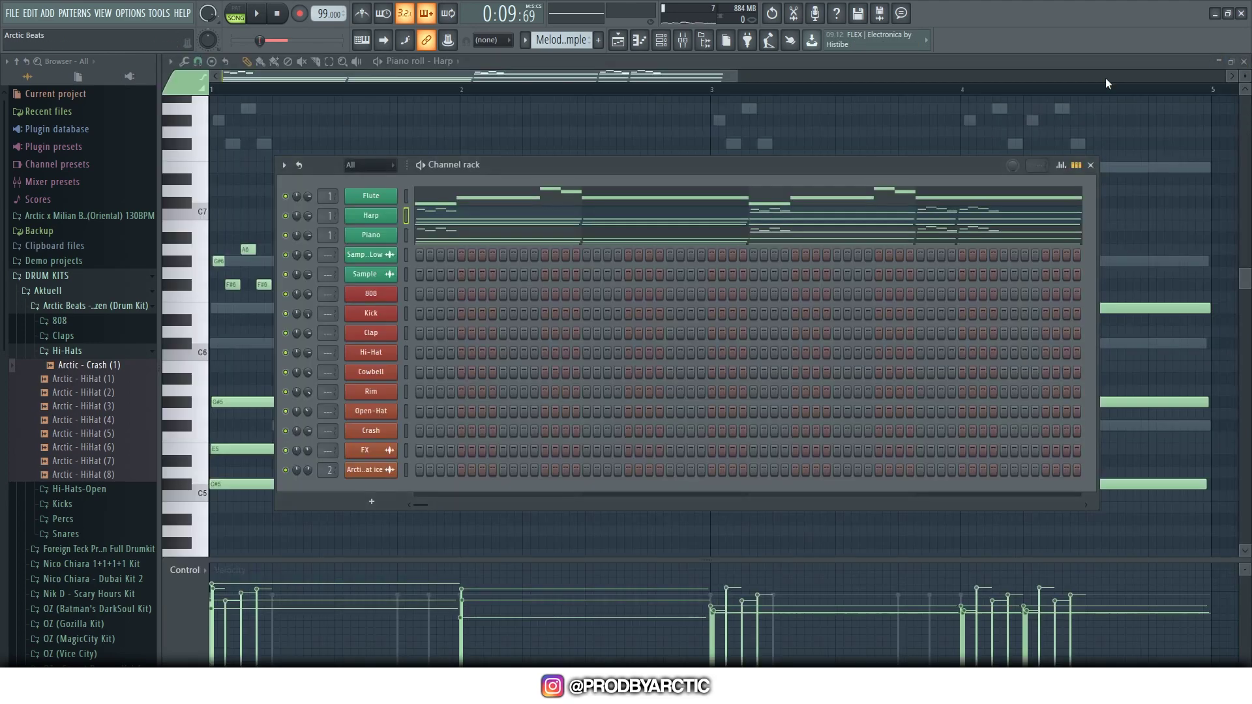
- Return to the playlist and move the three Melodie/Sample clips down to Track 5
left_click(1096, 164)
left_click(620, 41)
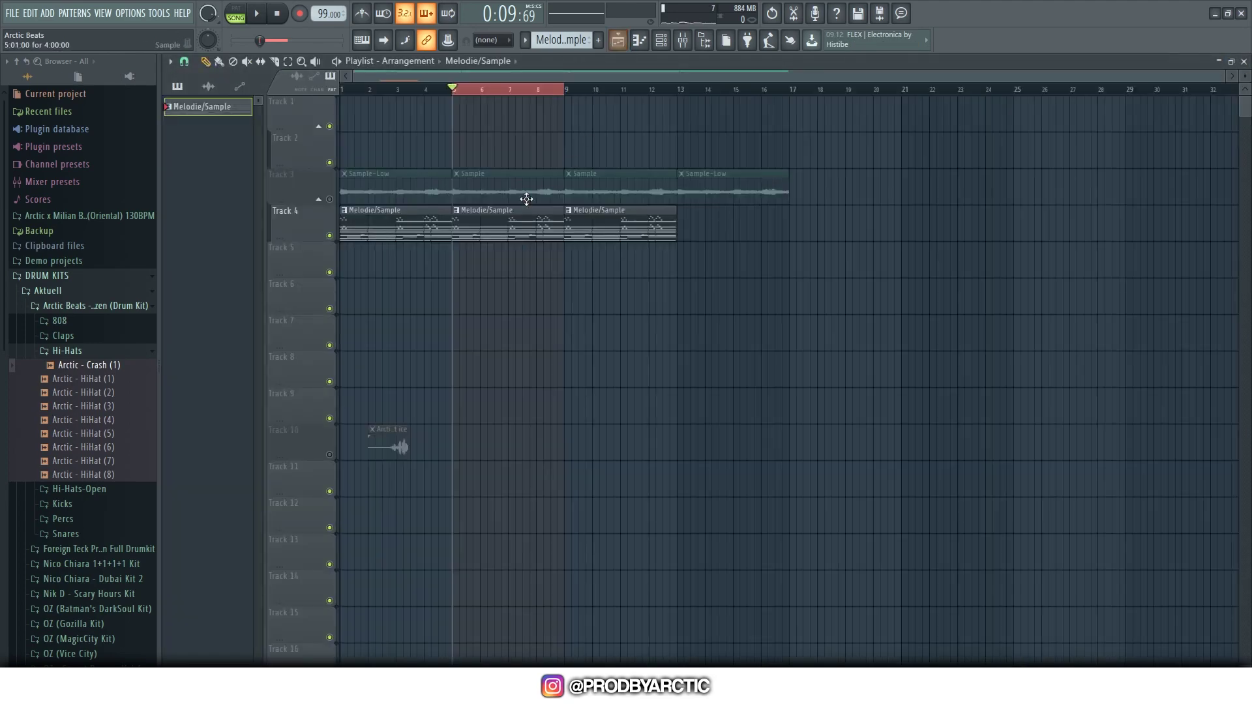
left_click_drag(374, 227, 338, 259)
left_click(539, 334)
right_click(598, 338)
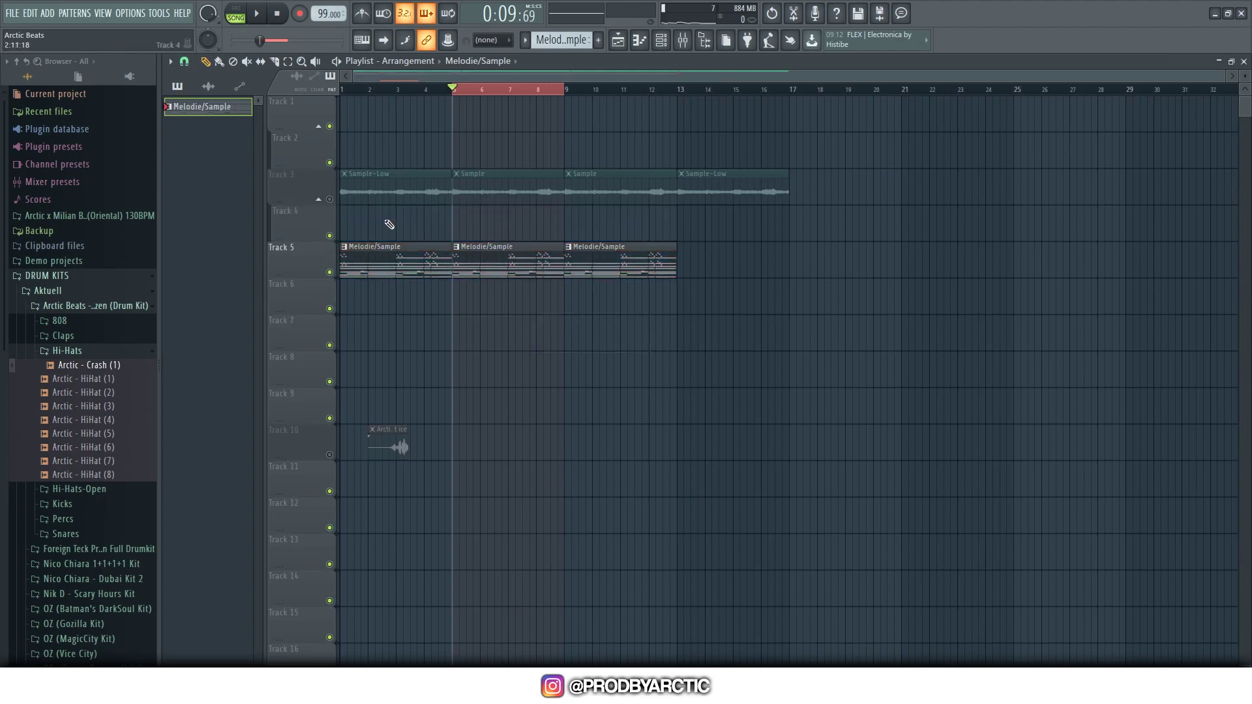
- Consolidate the middle Melodie/Sample clip on Track 5 to audio and place a copy of the consolidated clip around bar 12
left_click_drag(486, 208, 507, 322)
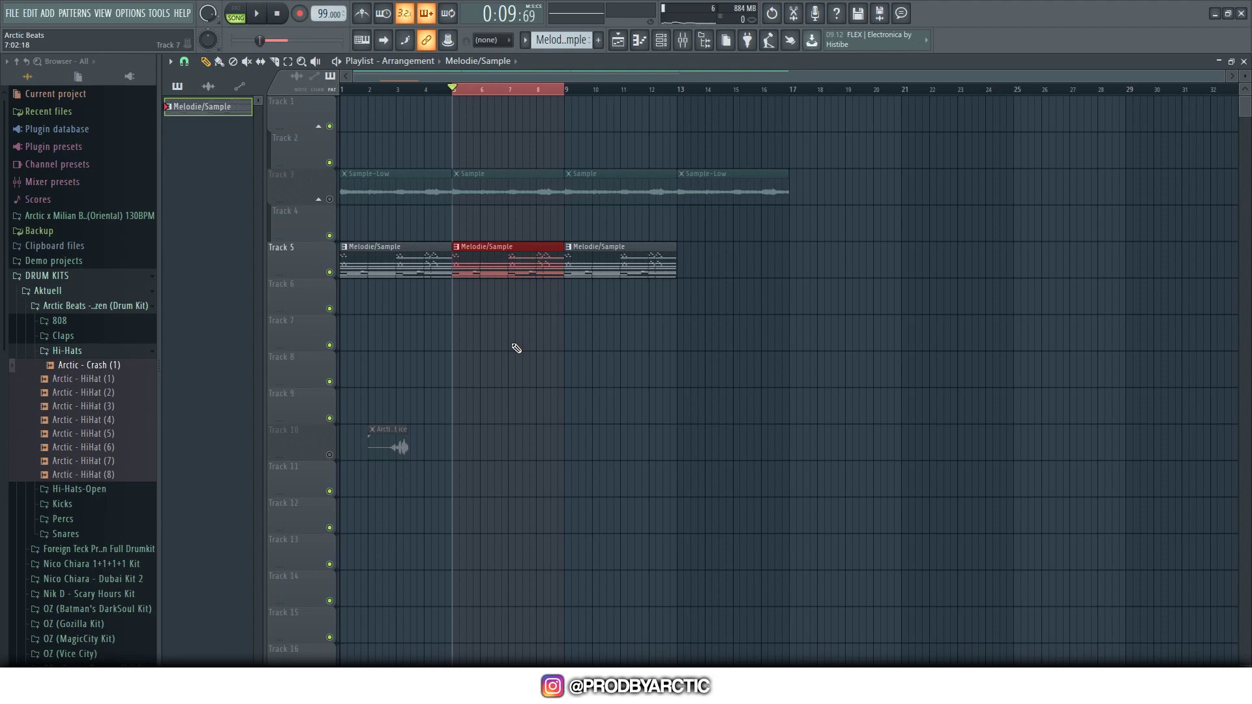
key("ctrl+alt+c")
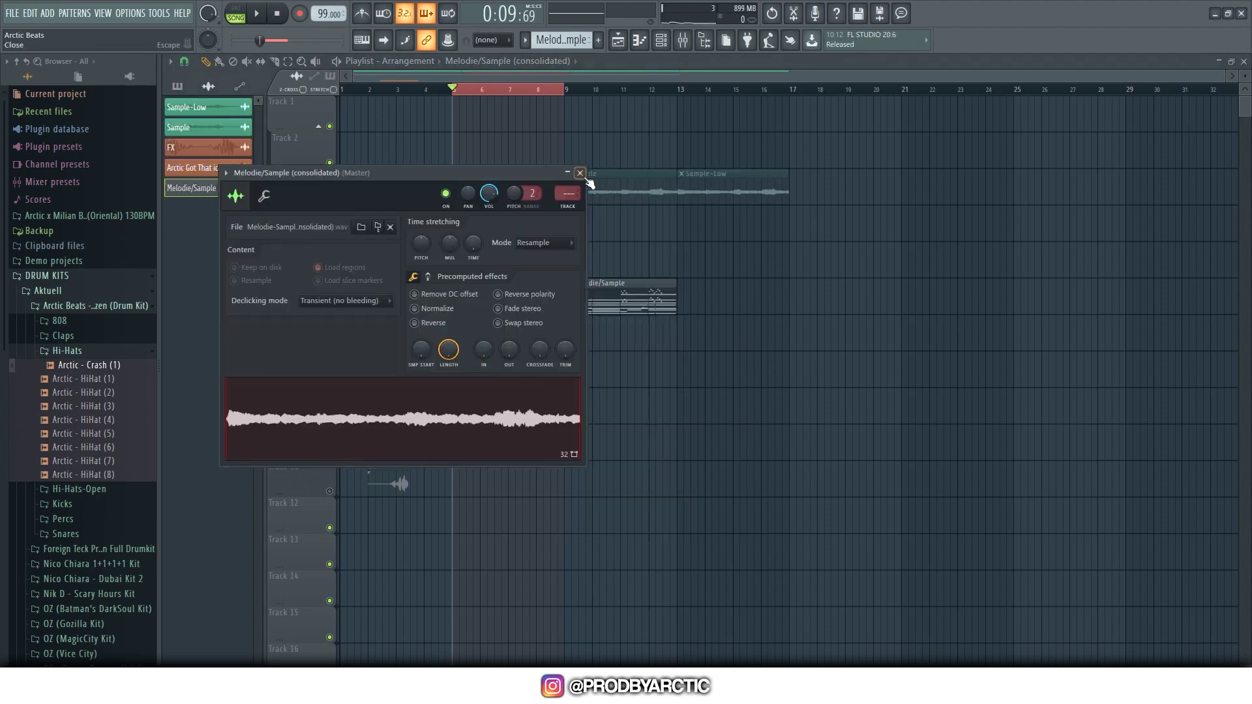
left_click(581, 175)
key("space")
left_click(657, 253)
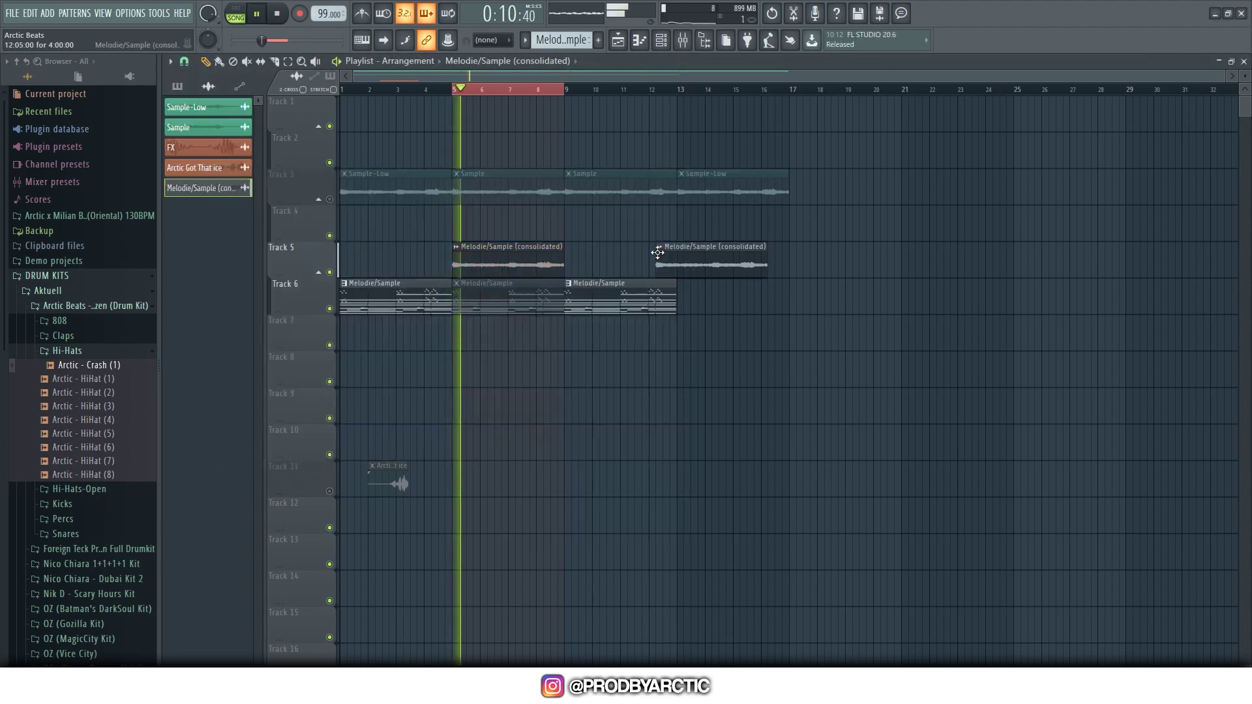
- Delete the extra consolidated Melodie/Sample clip around bar 12 on Track 5 and stop playback
right_click(672, 256)
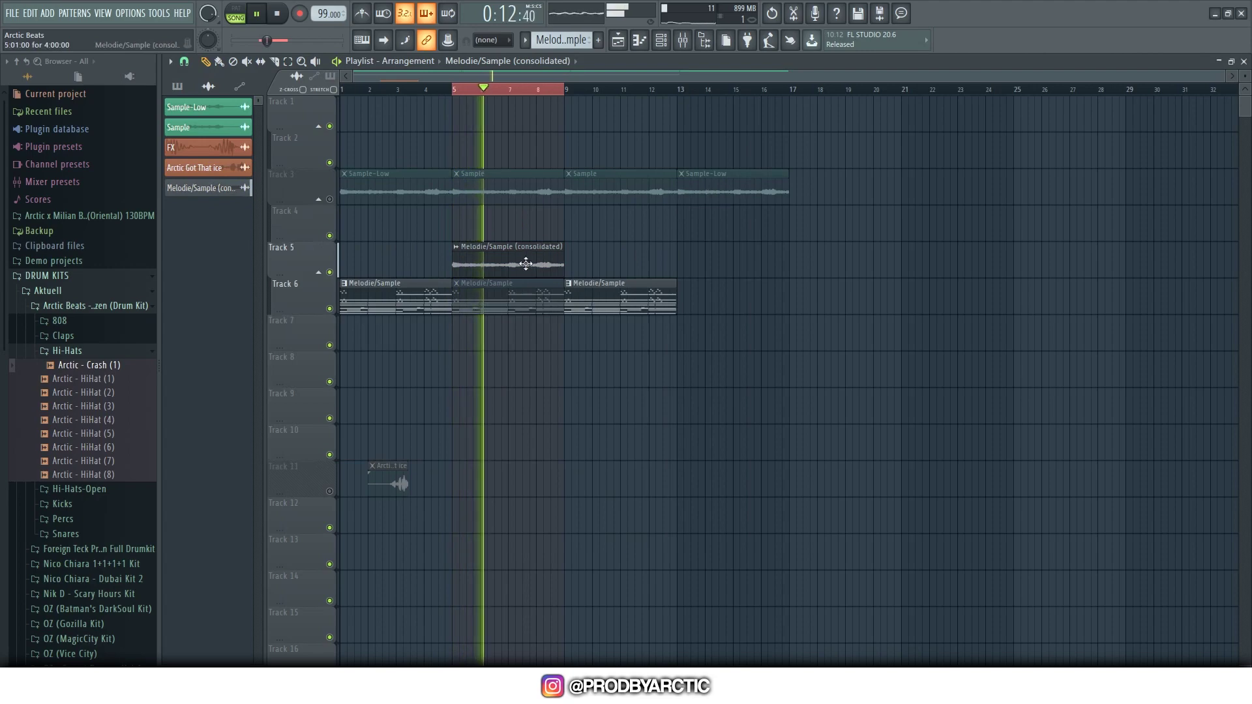
key("space")
right_click(455, 249)
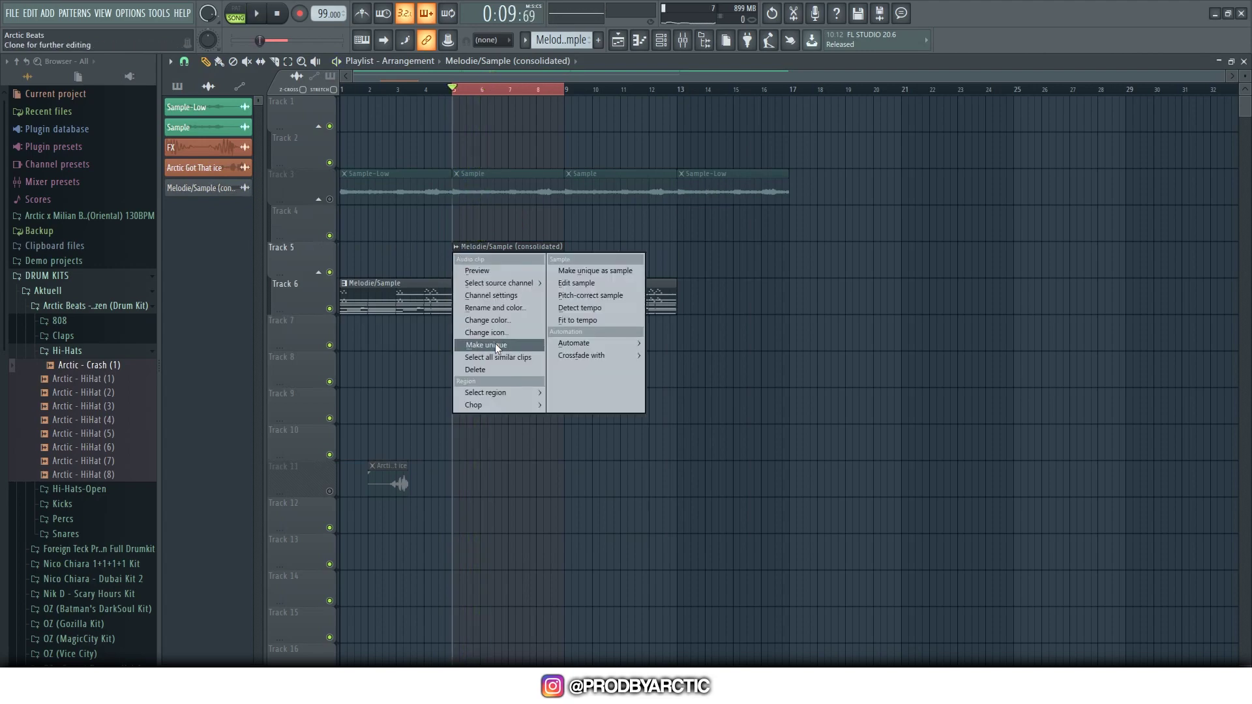
left_click(517, 225)
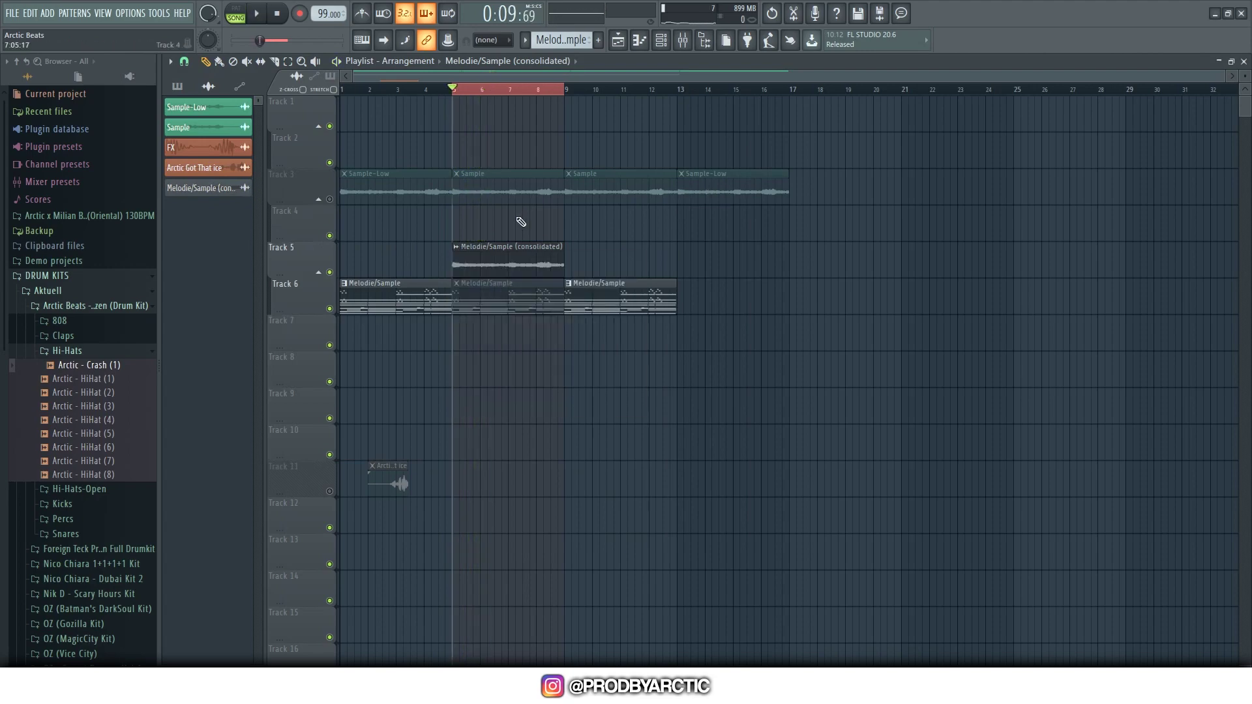
- Set the remaining consolidated clip's time stretching mode to Stretch, change its stretch pitch and audition it
double_click(492, 263)
left_click_drag(425, 177, 827, 203)
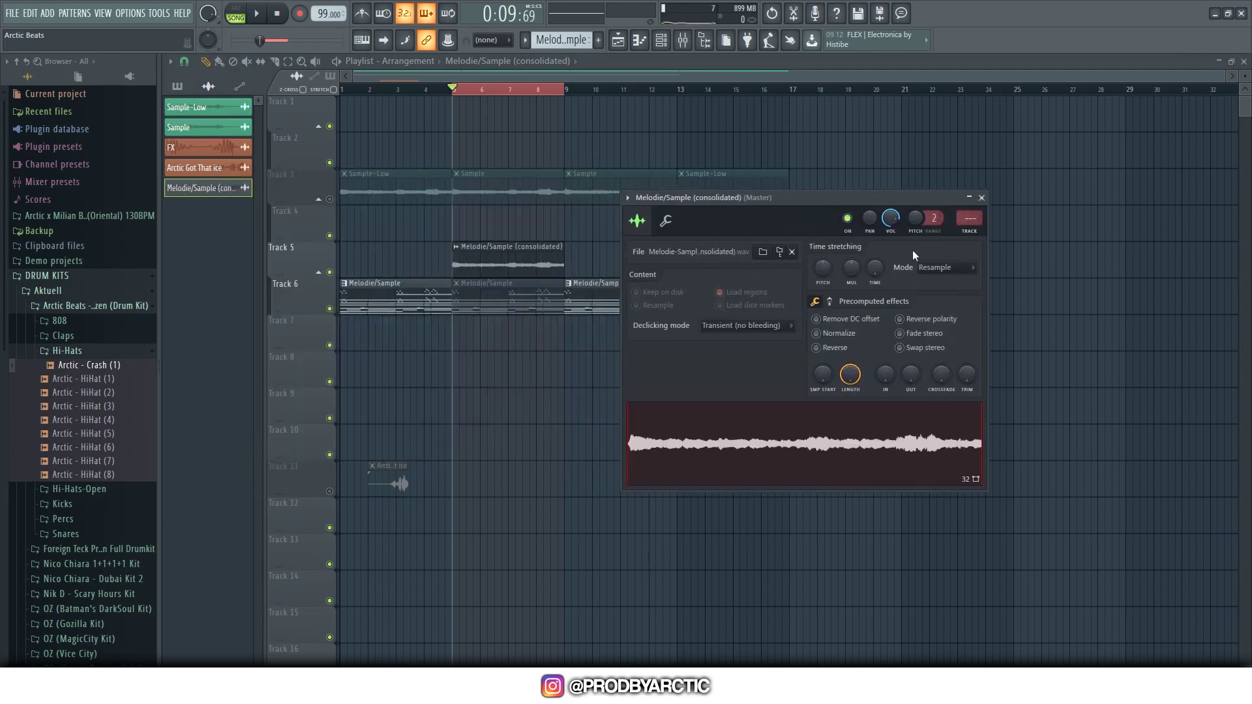
left_click(943, 268)
left_click_drag(825, 271, 825, 176)
key("space")
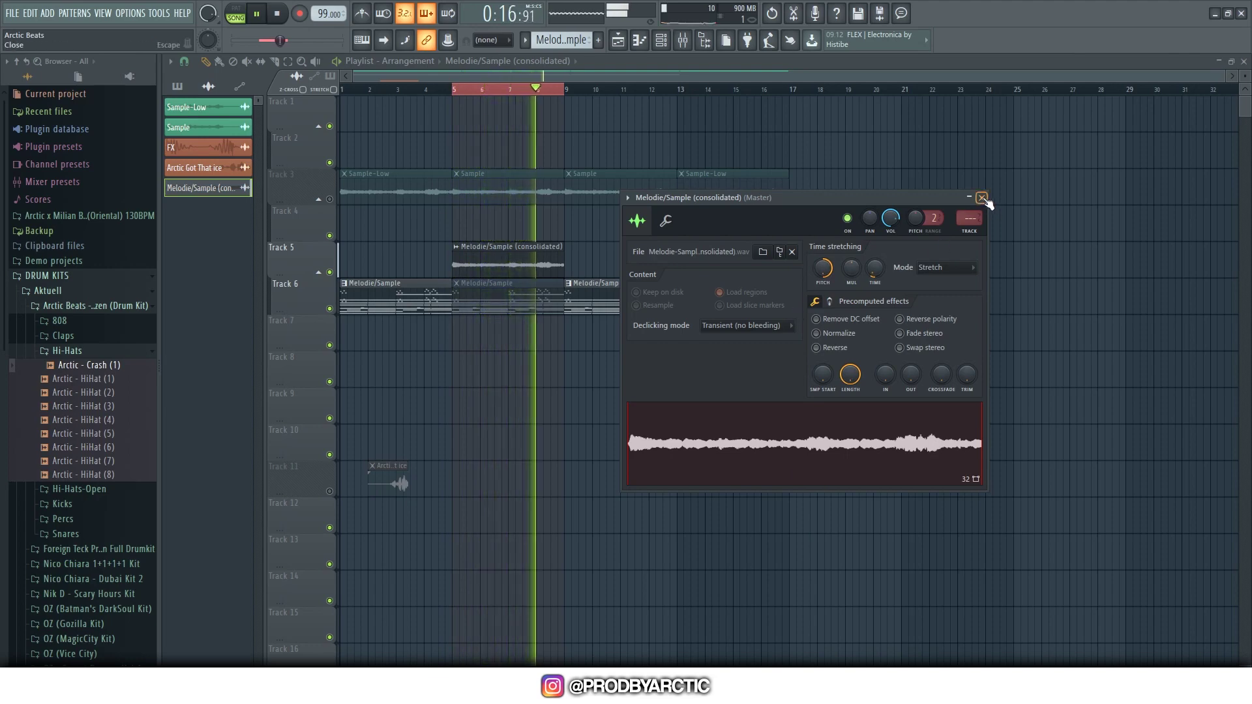
key("space")
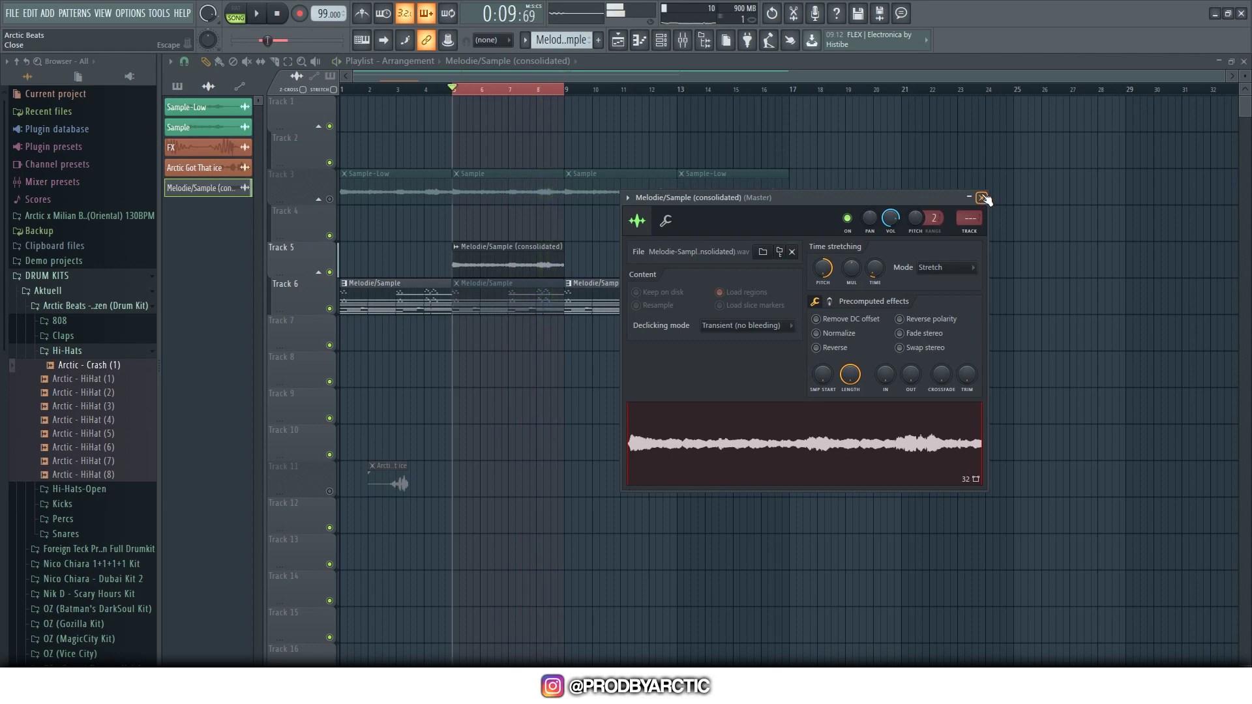
left_click(982, 198)
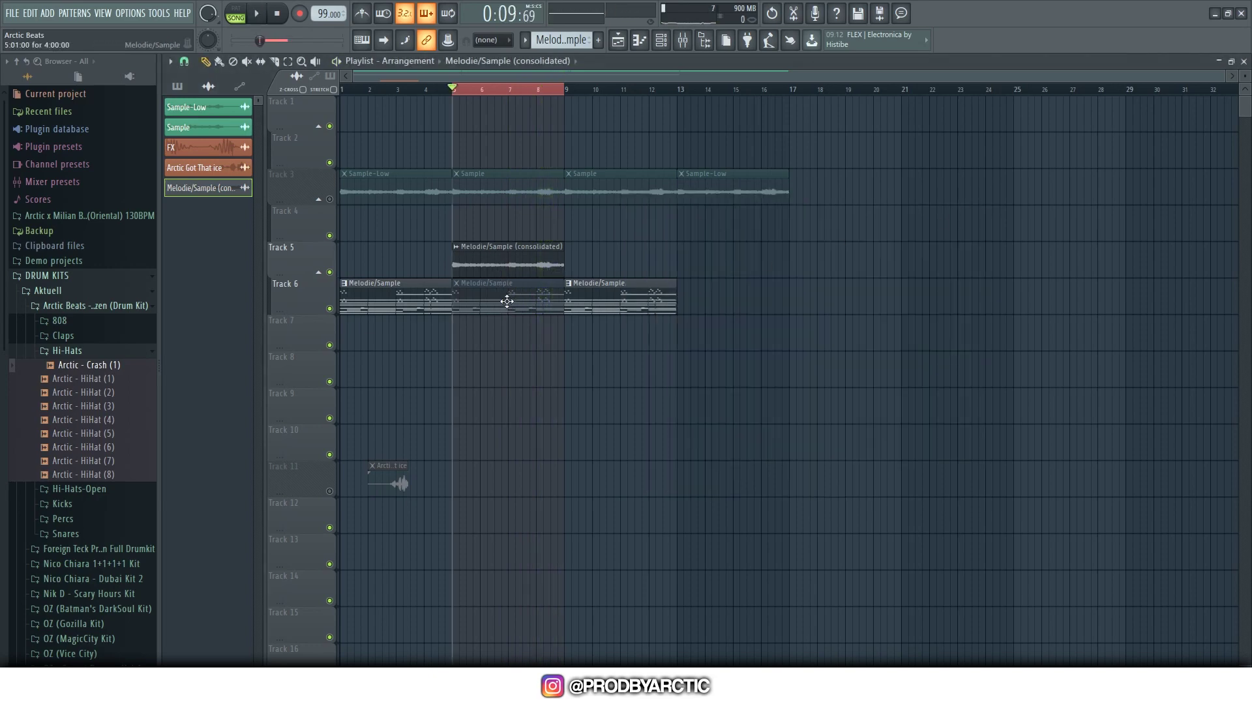
- Delete the consolidated clip from Track 5 and unmute the middle Melodie/Sample clip on Track 6
right_click(515, 260)
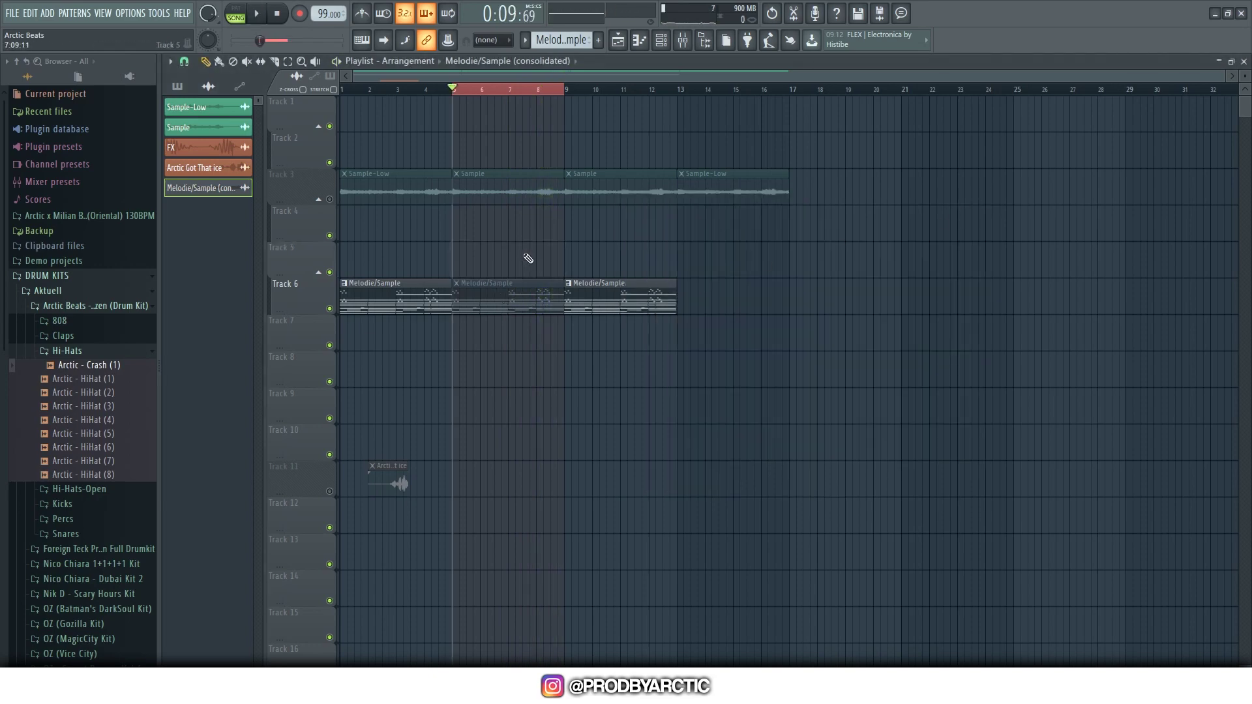
key("t")
left_click(510, 285)
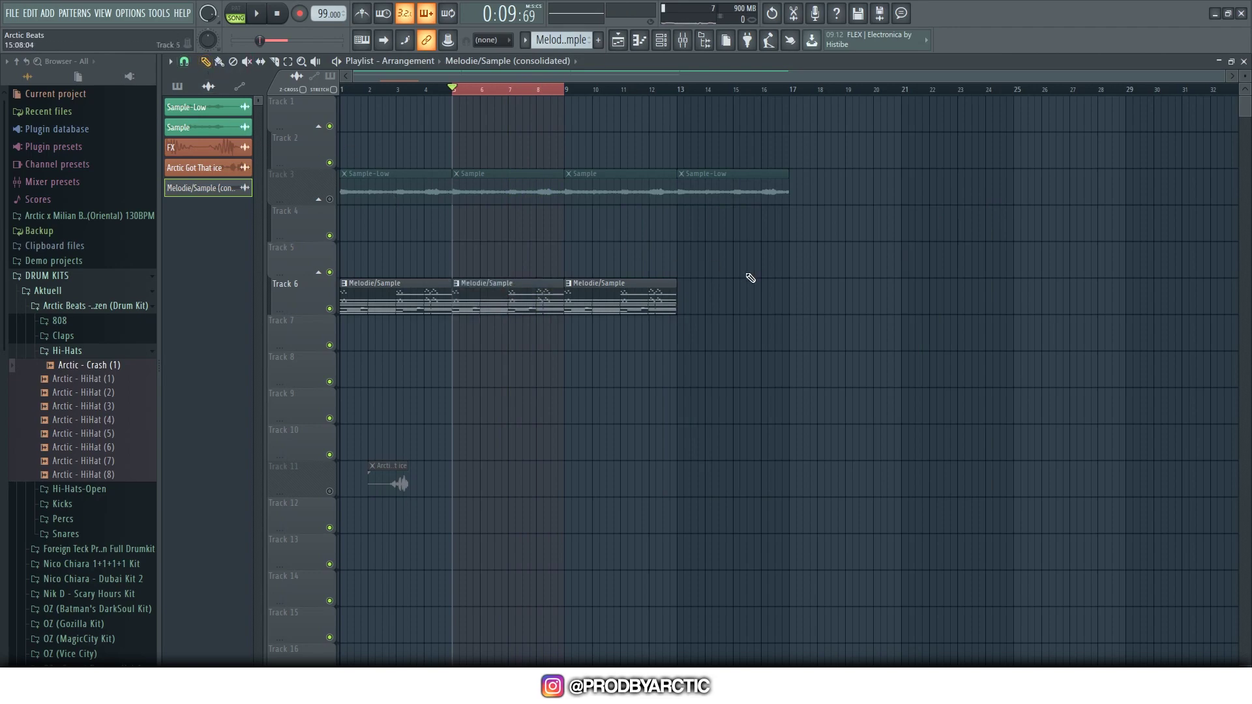
- Move the three Melodie/Sample clips from Track 6 up to Track 1
left_click_drag(748, 274, 348, 111)
left_click(559, 144)
right_click(574, 147)
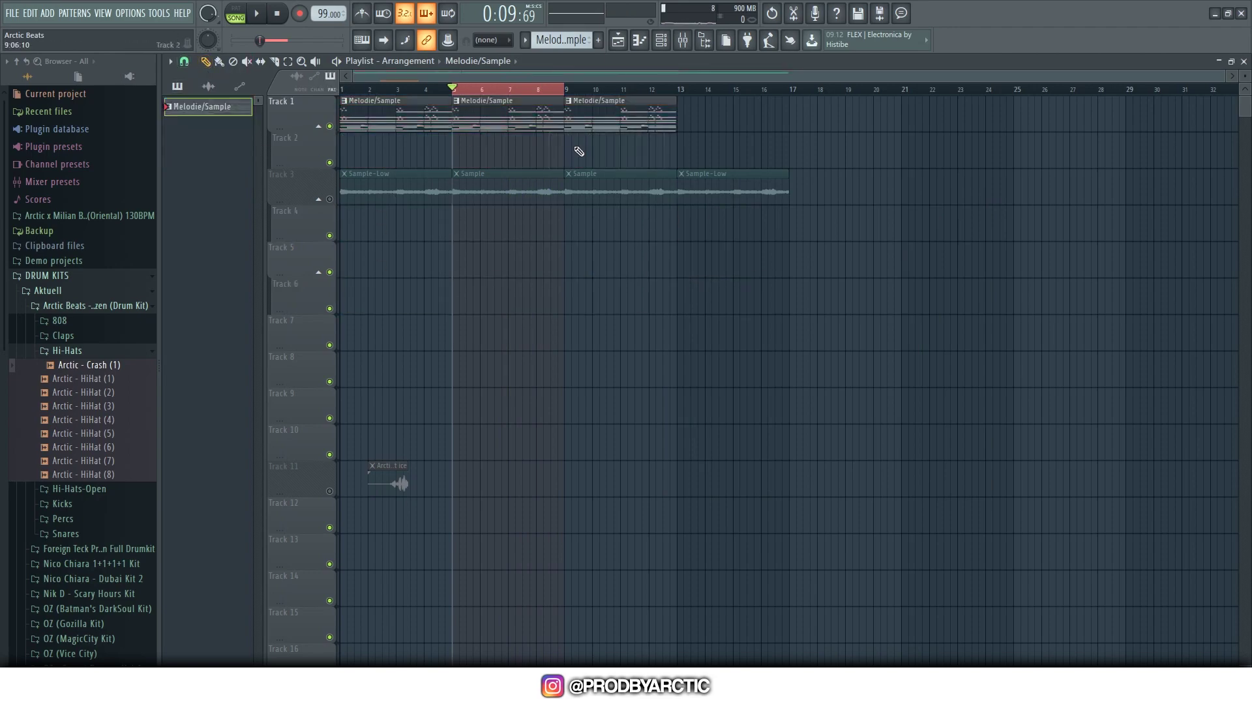
- Mute the Melodie/Sample clips on Track 1, enable Track 3 and play its Sample-Low and Sample clips over bars 1 to 17
left_click_drag(564, 89, 840, 238)
left_click(339, 202)
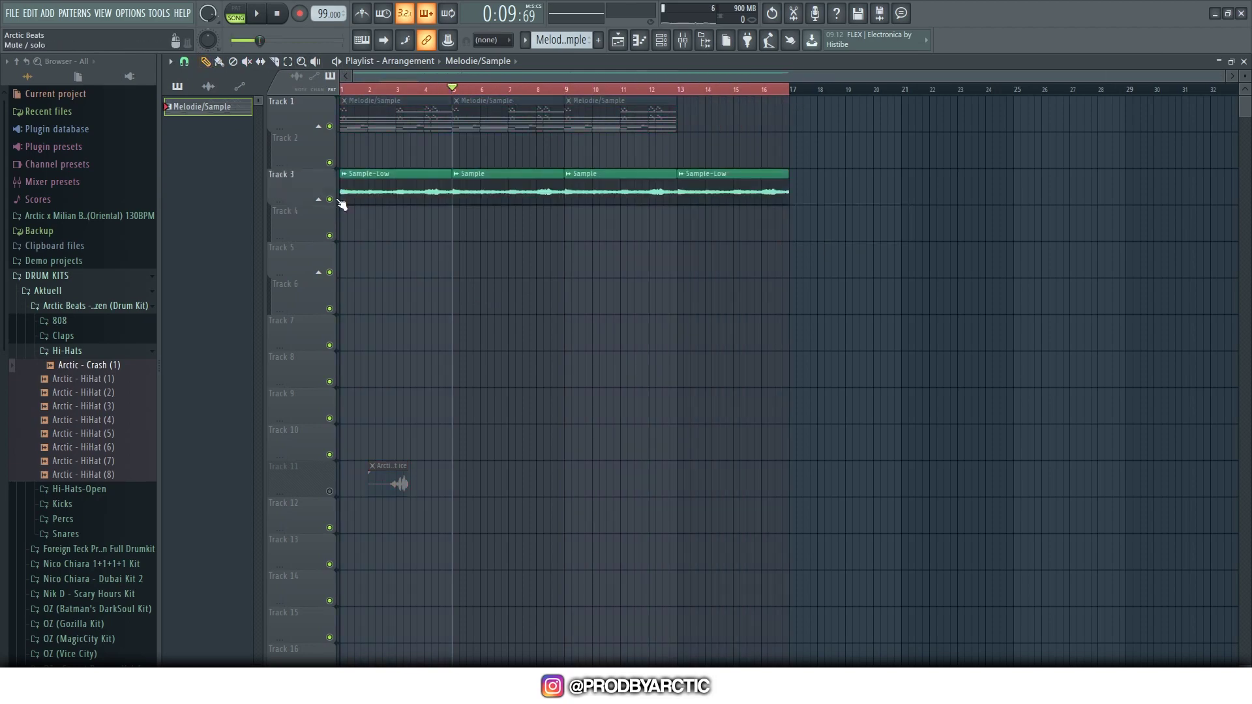
key("space")
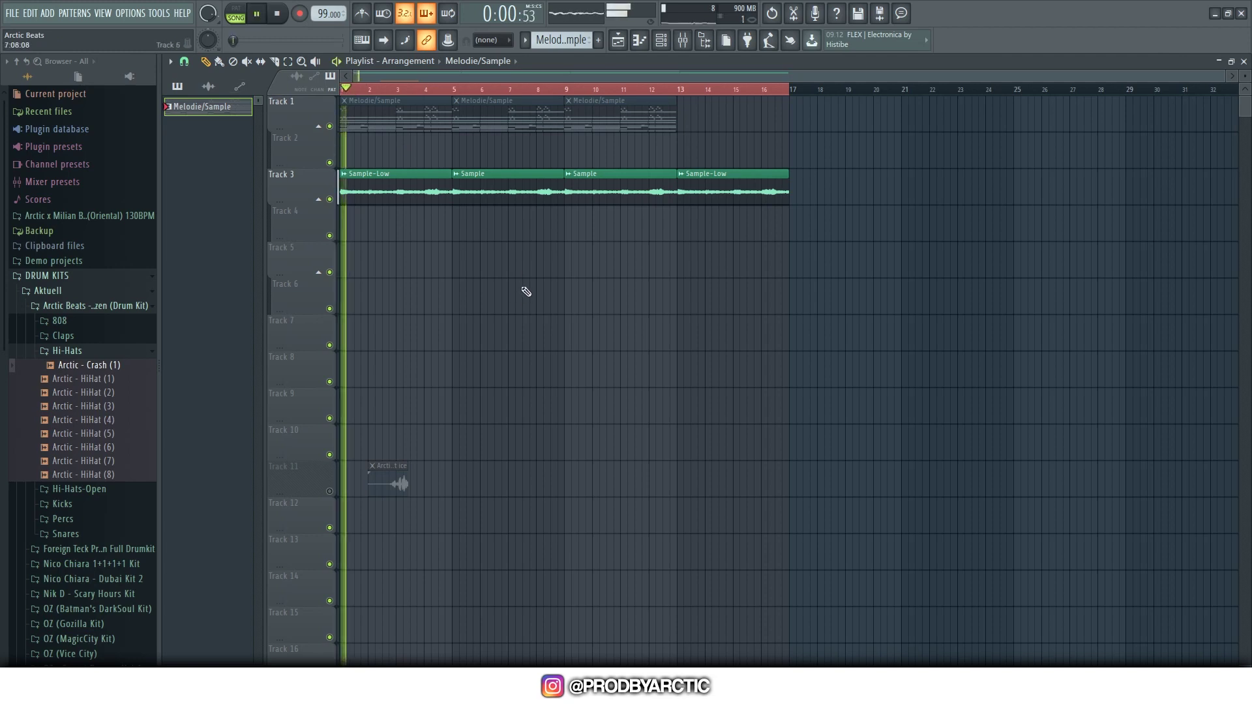
key("space")
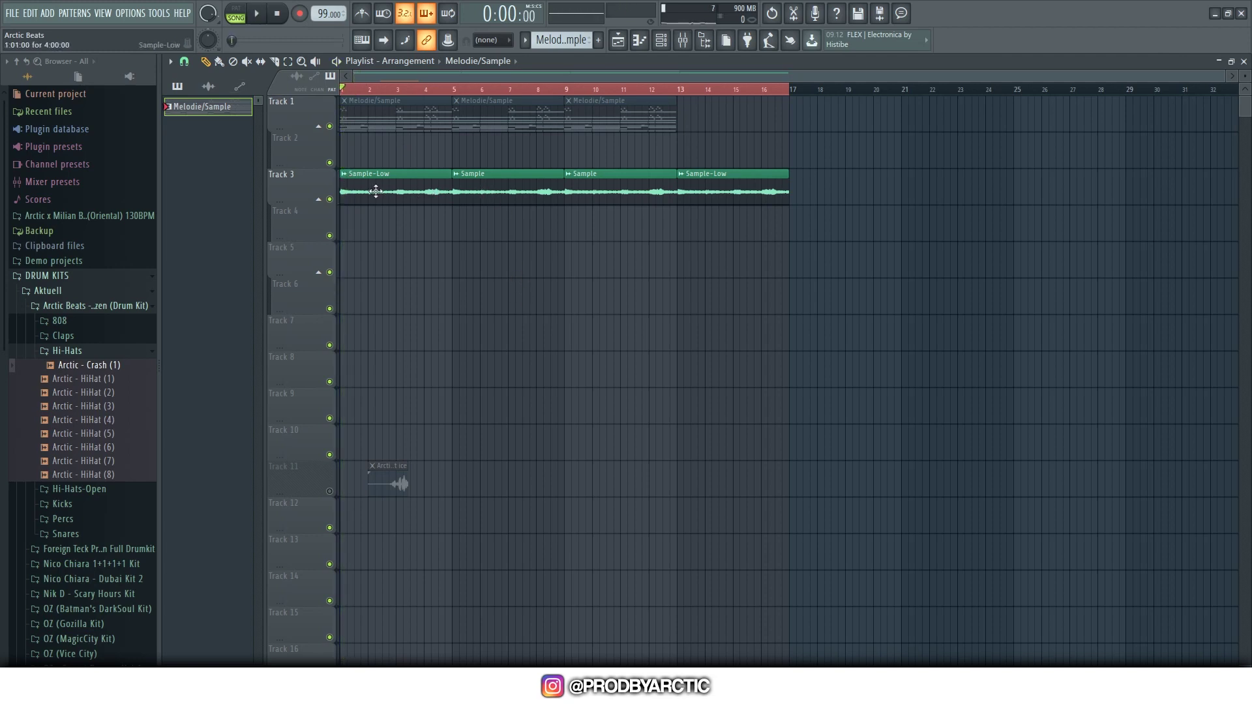
key("space")
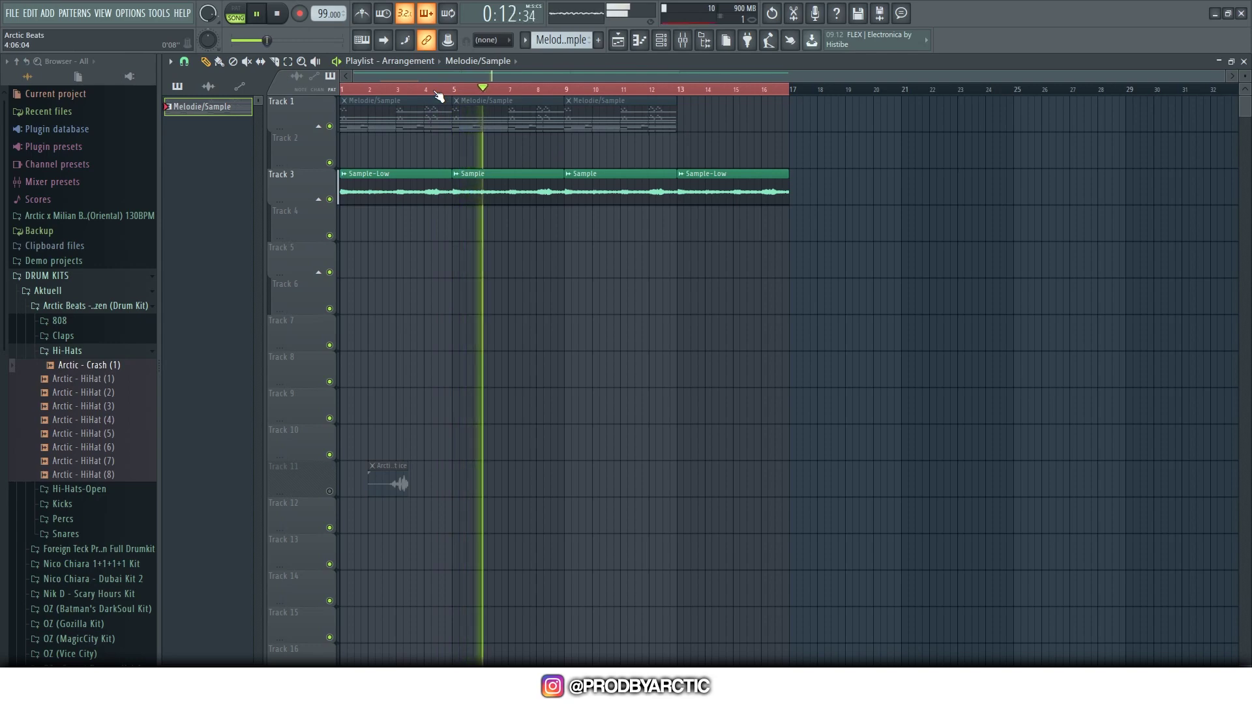
key("space")
- Select bars 5 to 9, add an empty Pattern 2 clip there on Track 5 and open the Channel rack
left_click_drag(452, 90, 565, 87)
key("F6")
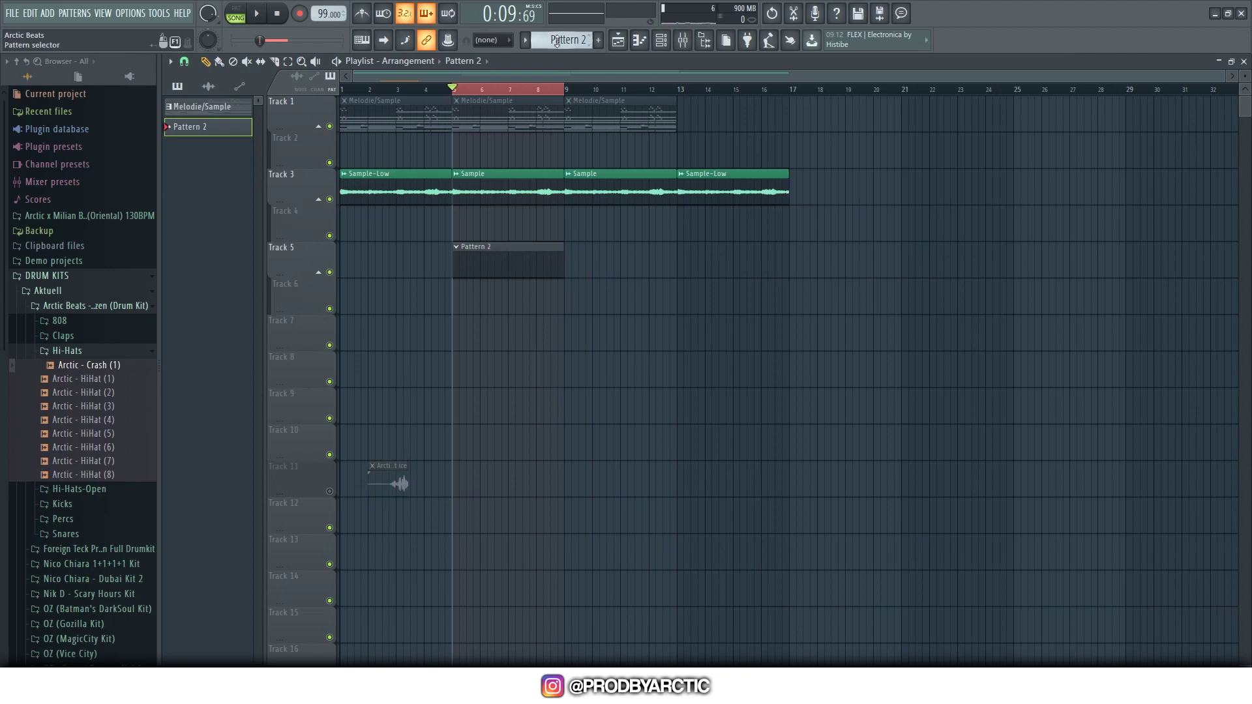
double_click(532, 272)
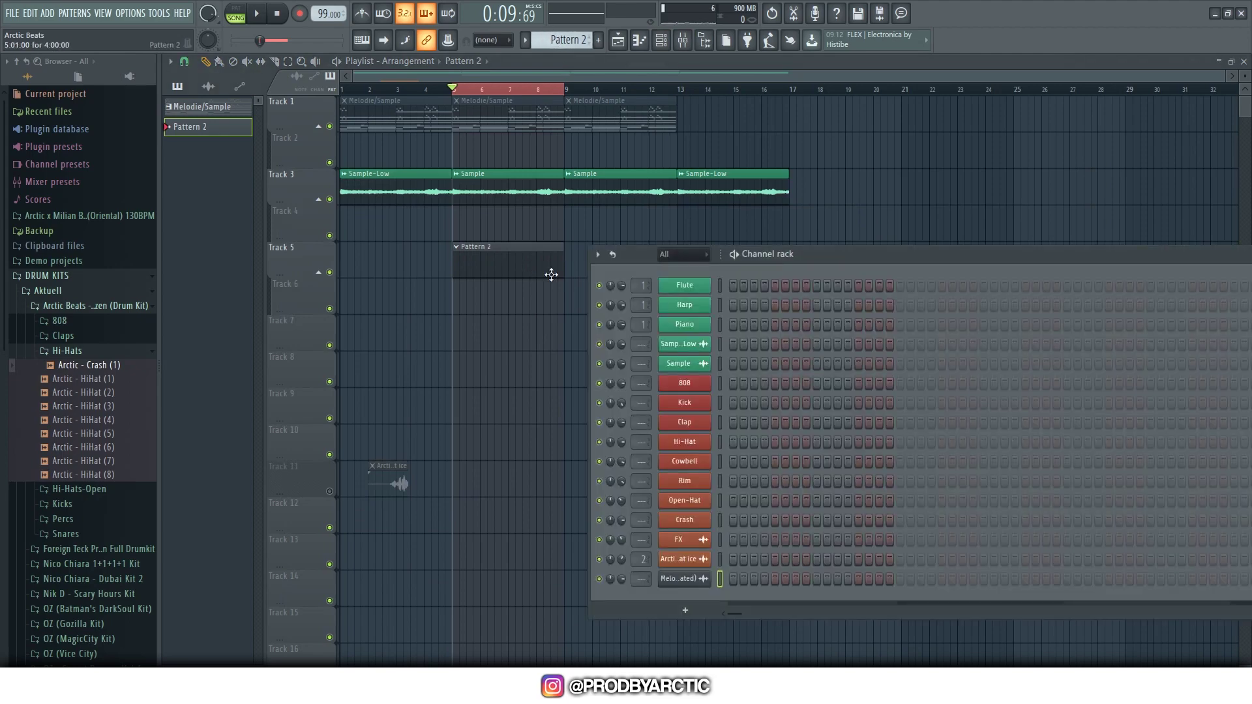
left_click(819, 239)
right_click(858, 232)
key("F6")
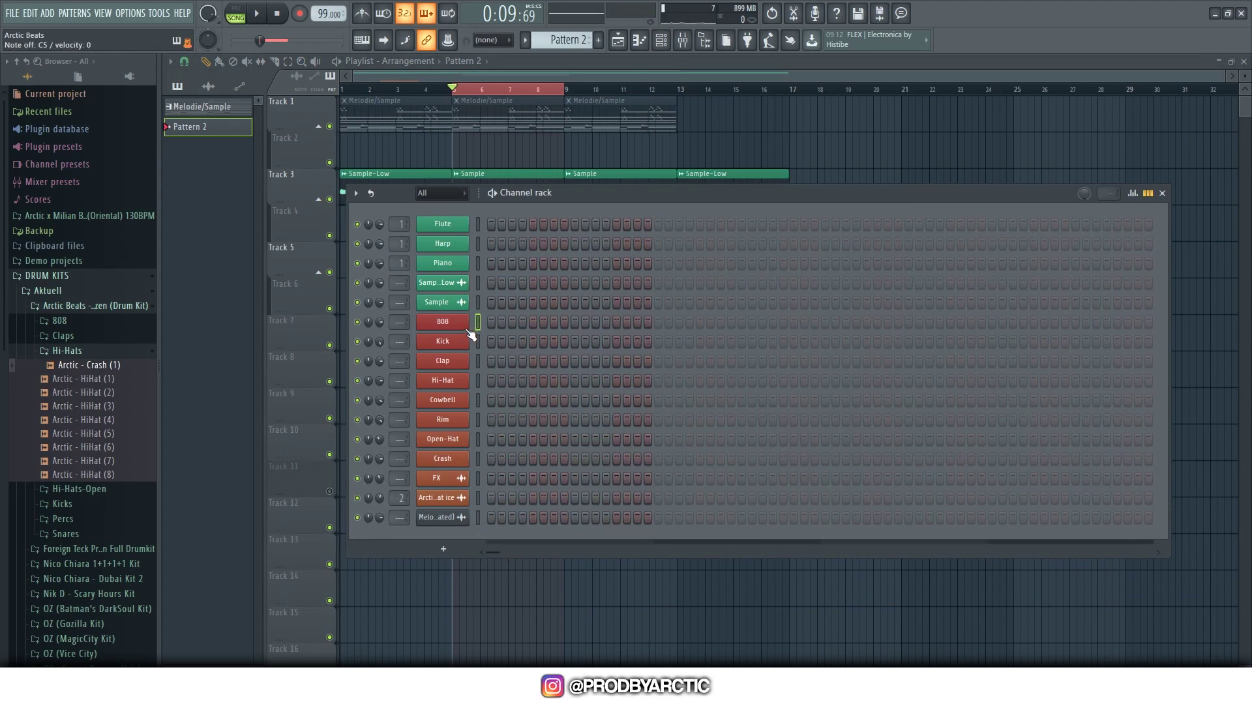
- Locate 808 (BurrberrySlap) among the 808 samples of the OZ - Secret Bounce Vol.1 kit
left_click(65, 351)
left_click(63, 306)
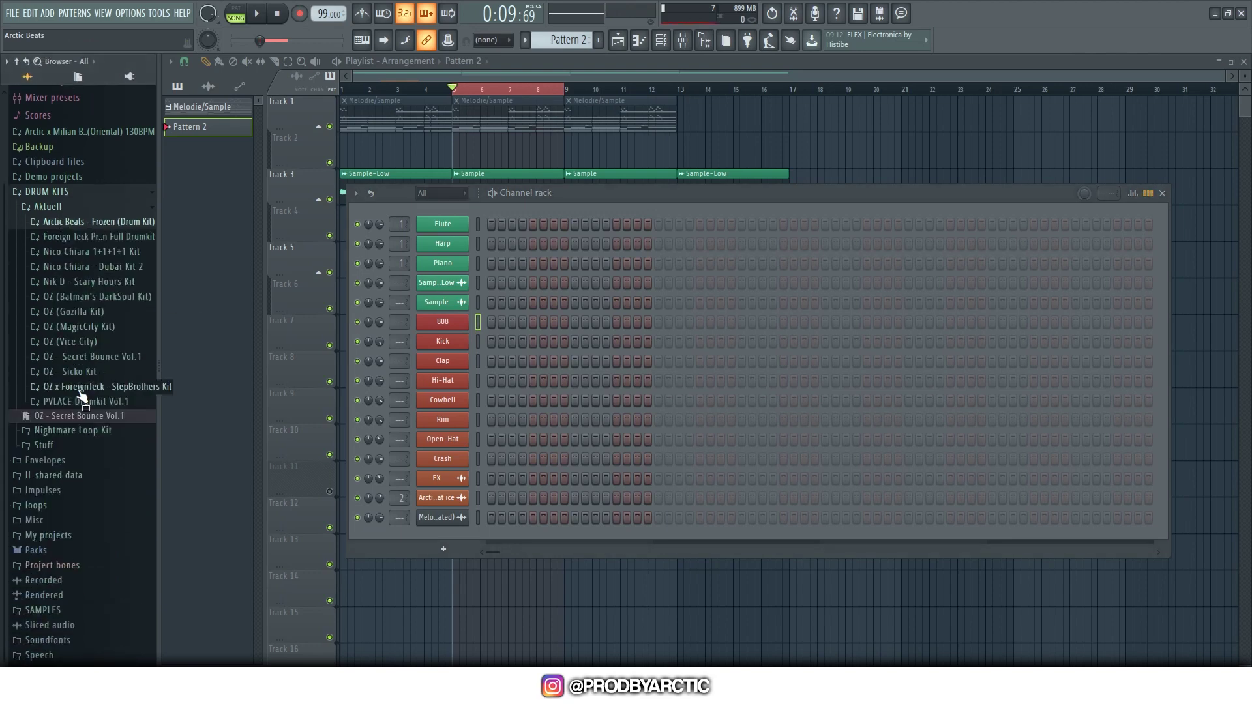
left_click(90, 356)
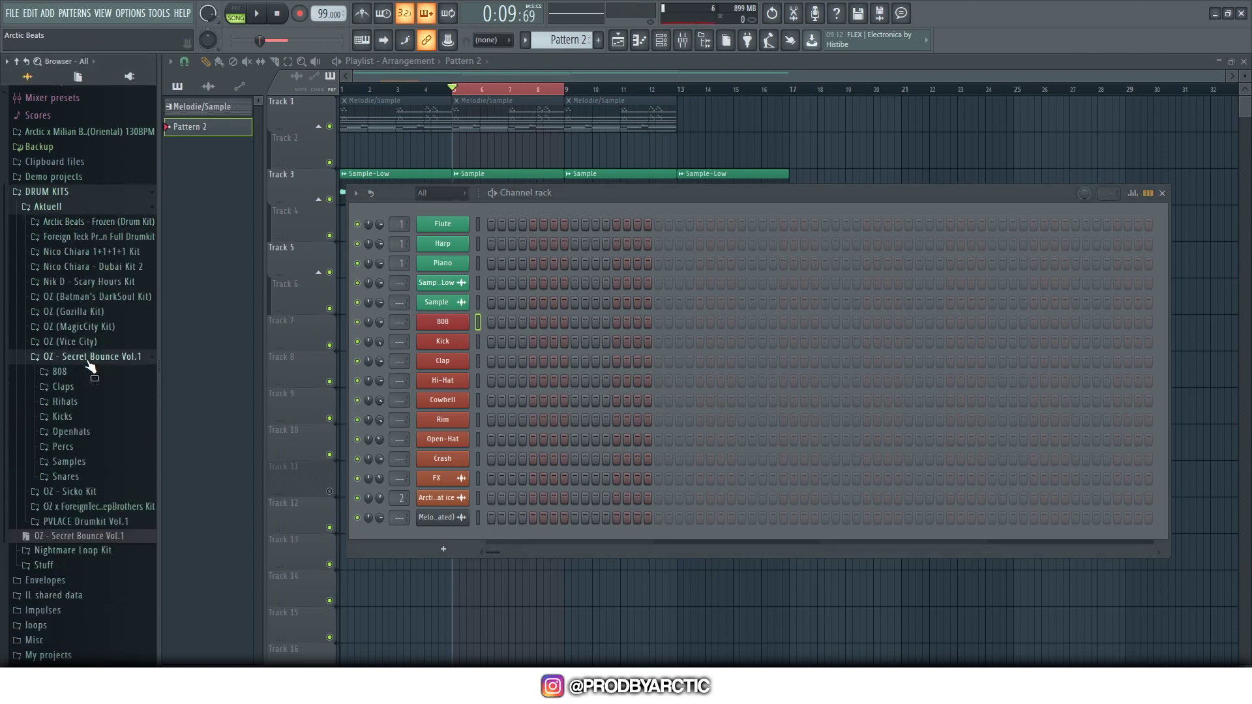
left_click(88, 372)
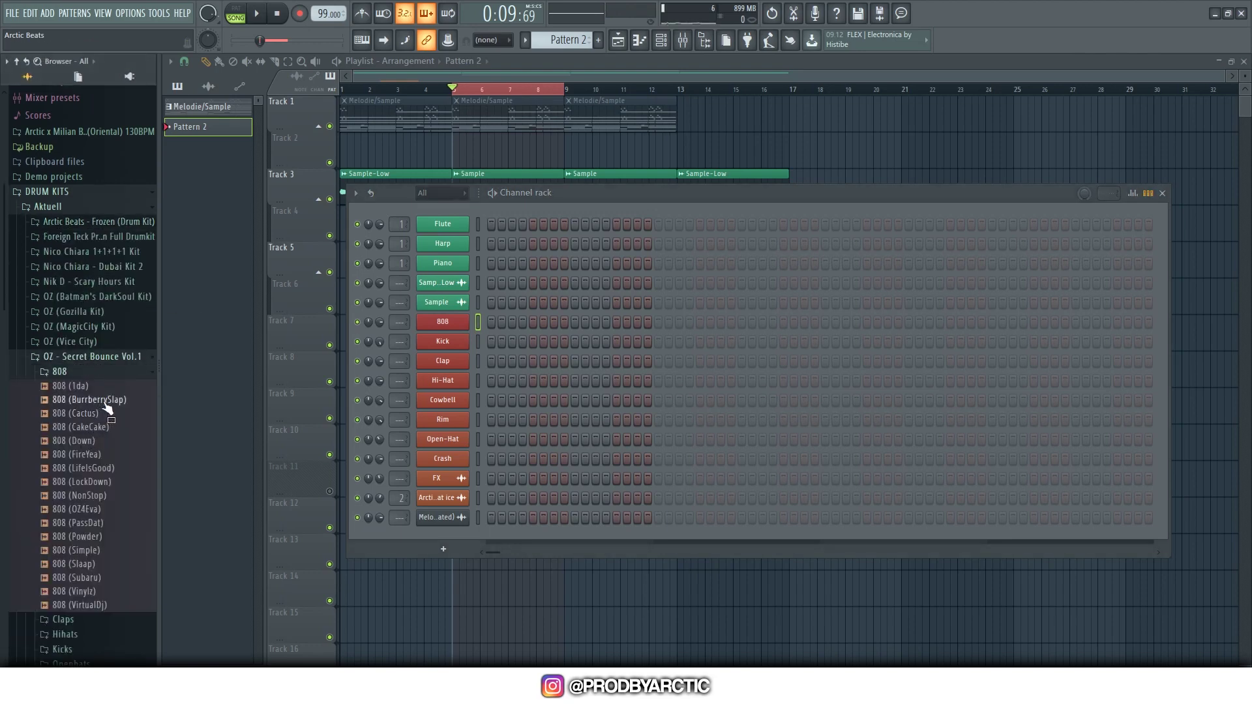
left_click_drag(108, 405, 473, 336)
- Examine the Kicks samples in the Arctic Beats - Frozen (Drum Kit) folder and collapse the kit
left_click(95, 222)
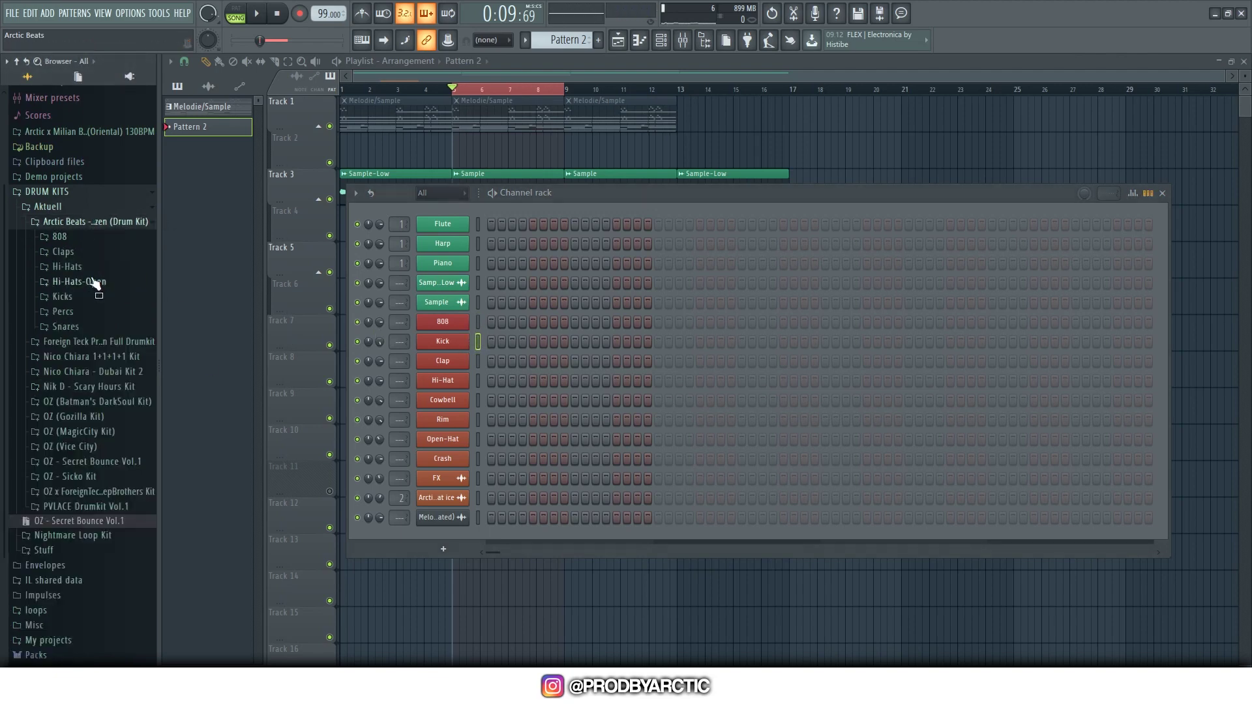
left_click(63, 297)
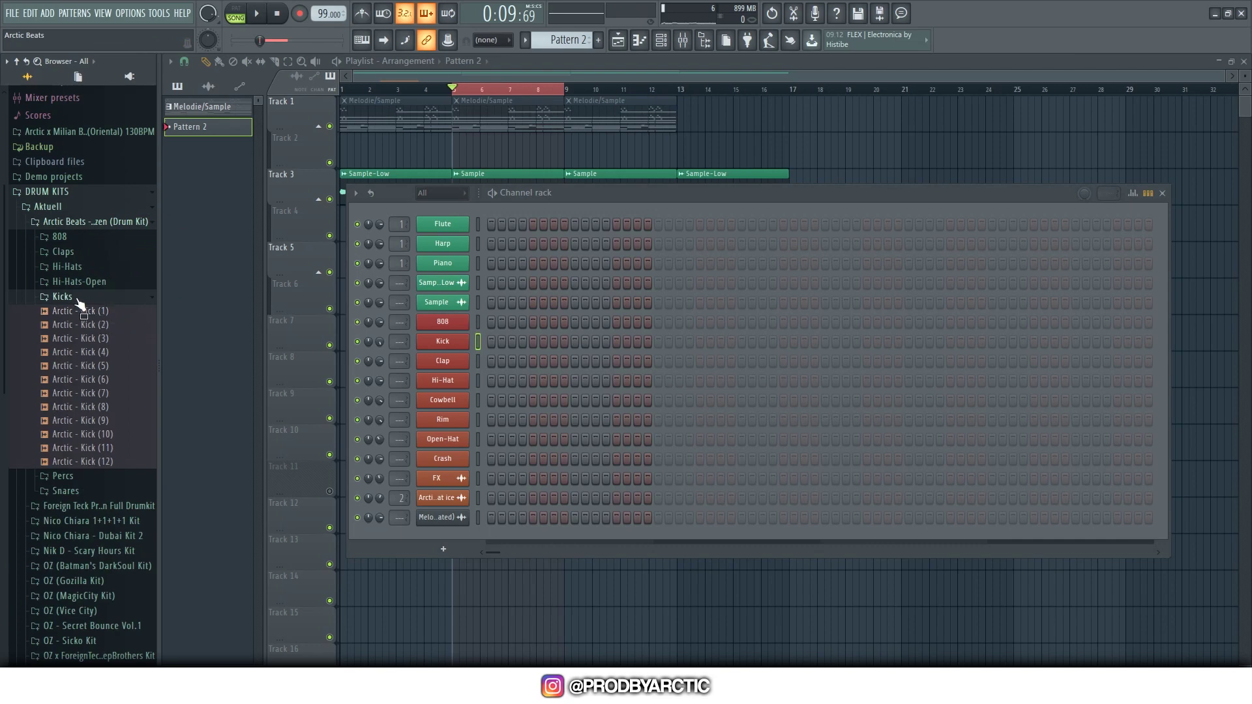
left_click(73, 298)
left_click(62, 221)
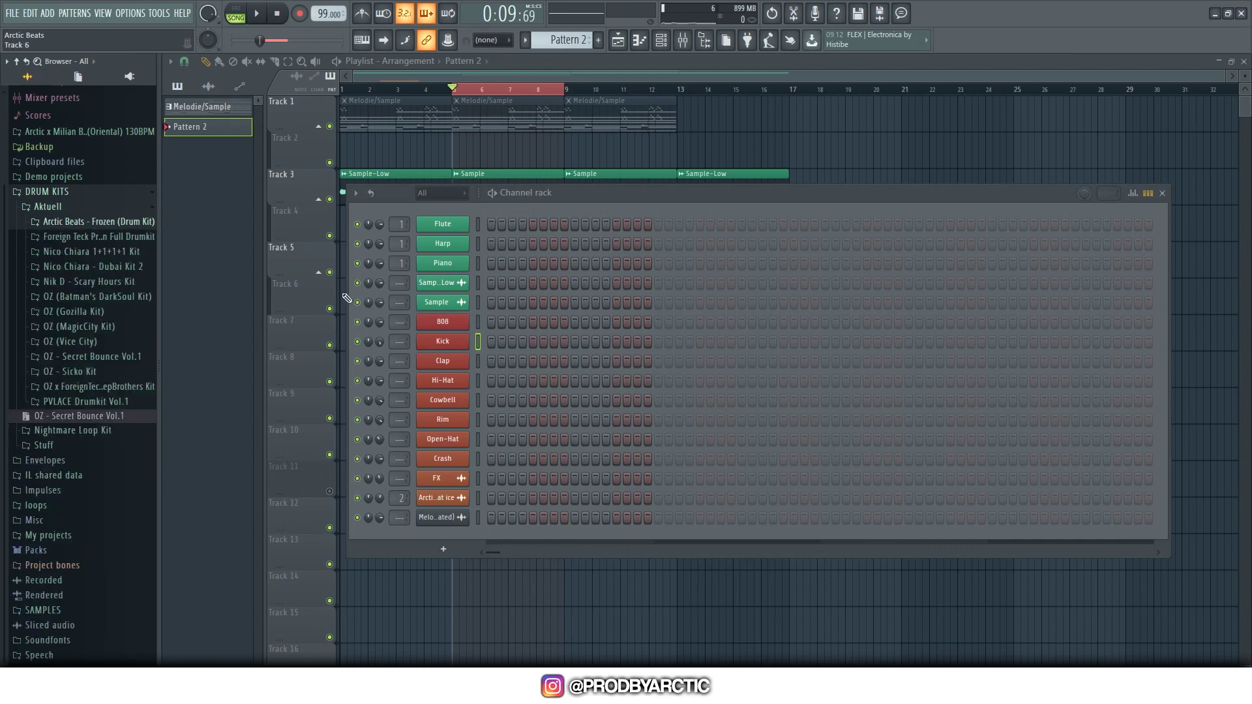
- Audition the Clap channel and check which sample file it uses
left_click(479, 361)
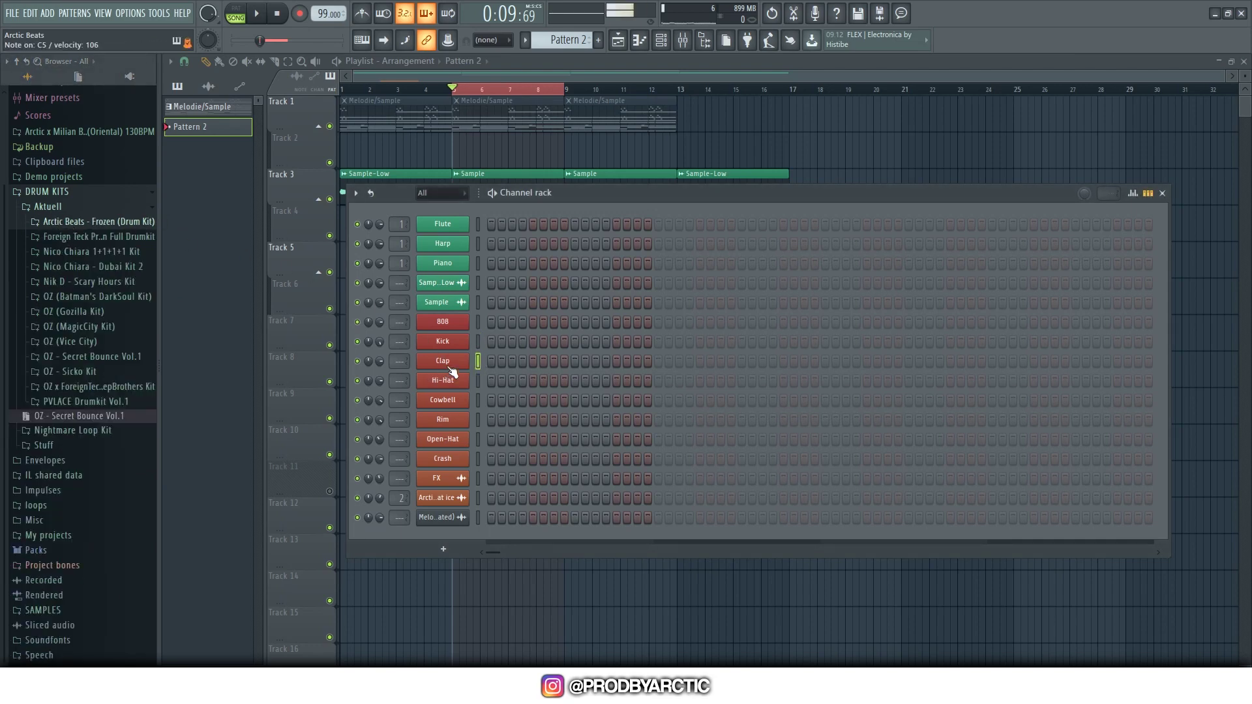
left_click(453, 363)
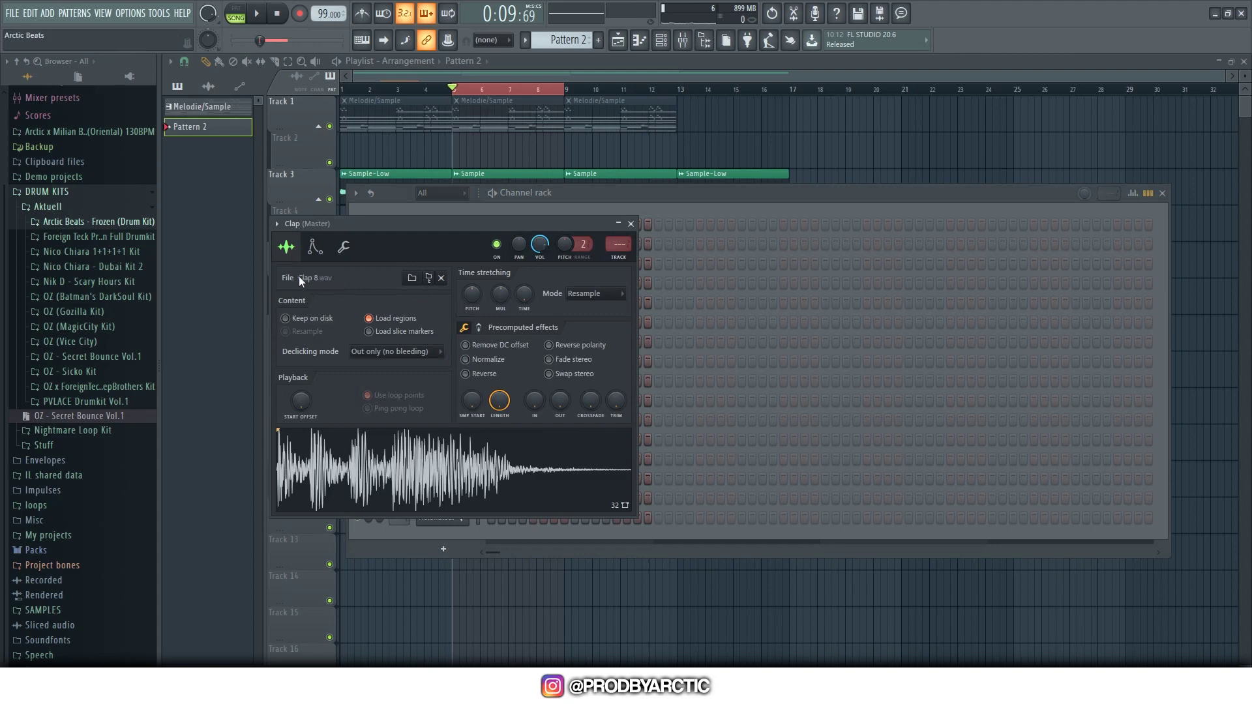
left_click(631, 225)
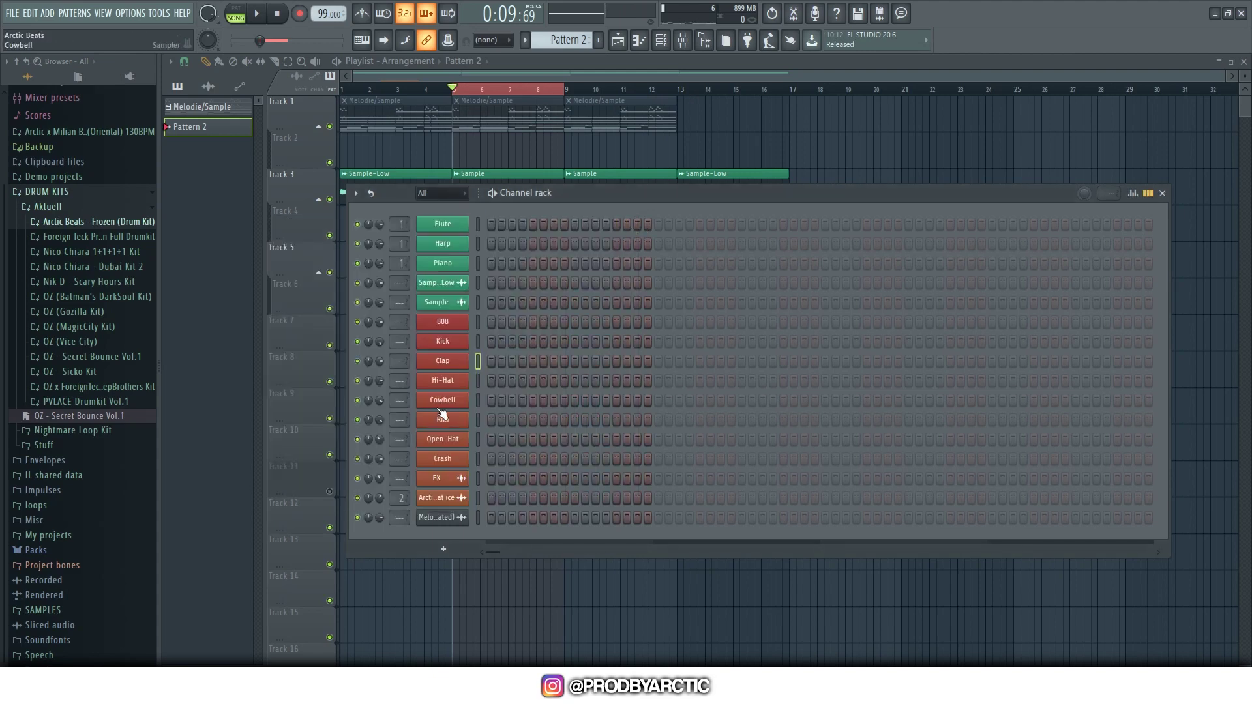
- Audition the Hi-Hat channel and check the sample files used by the Hi-Hat and Cowbell channels
left_click(477, 382)
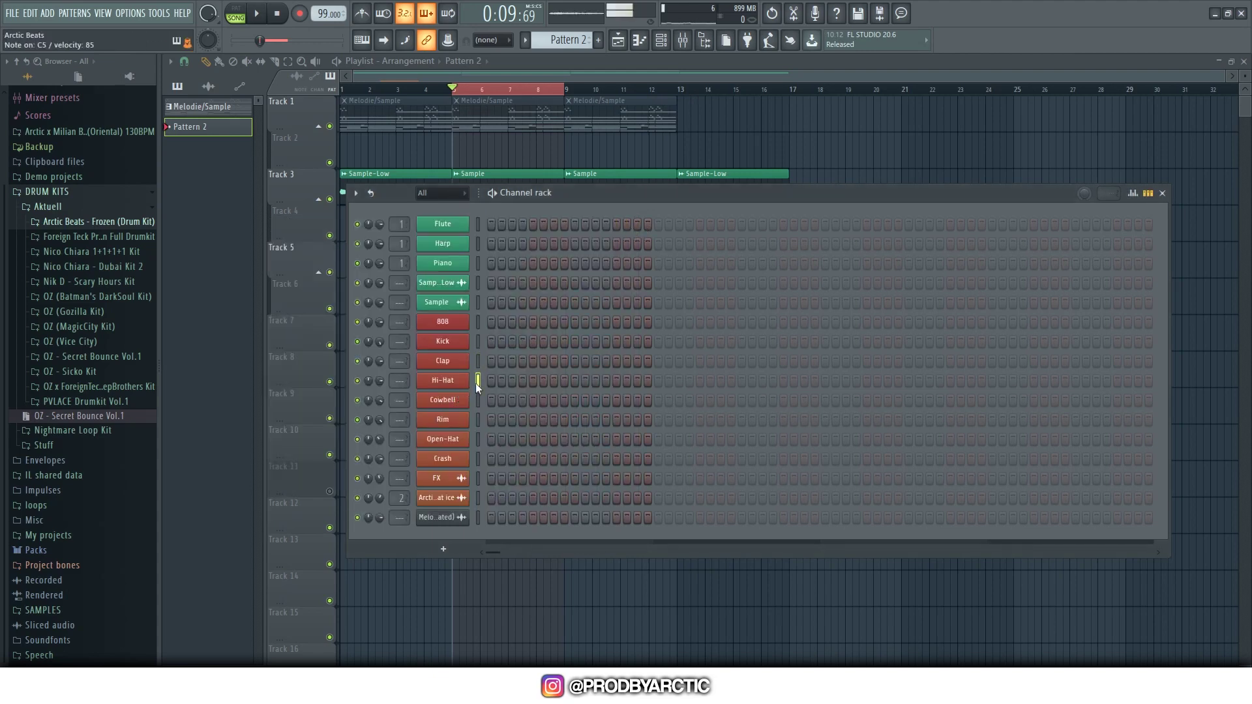
left_click(450, 386)
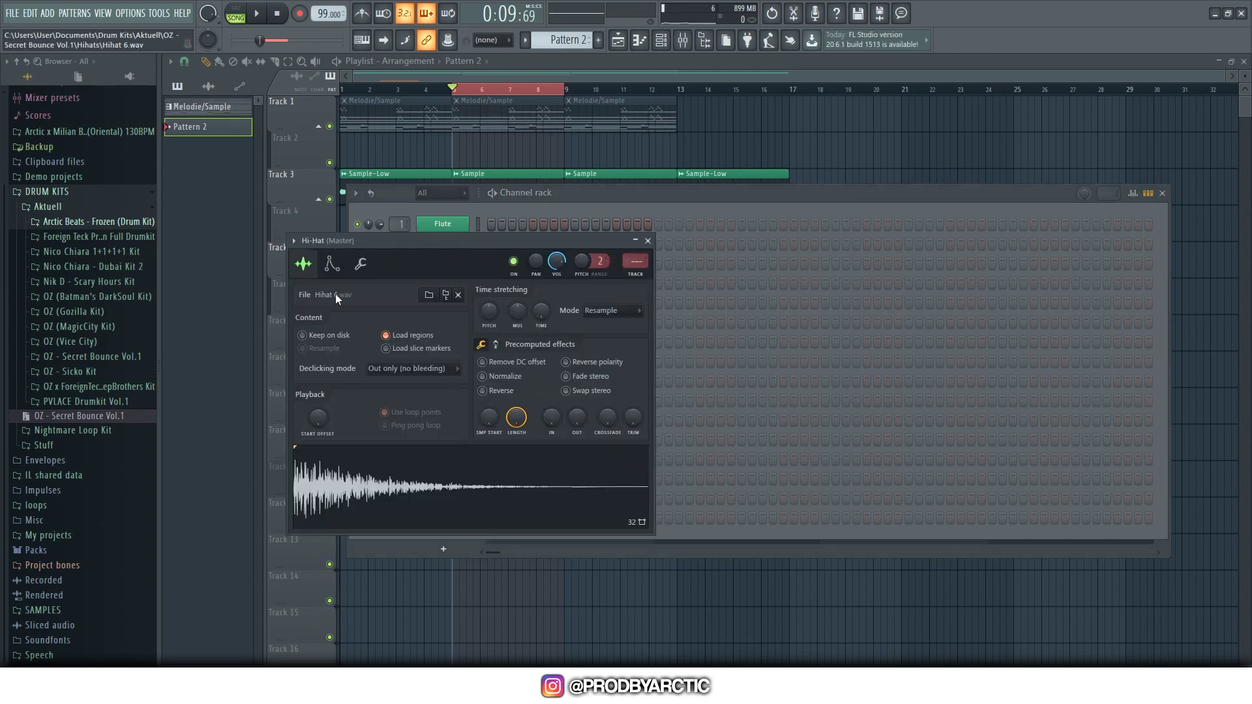
left_click(649, 241)
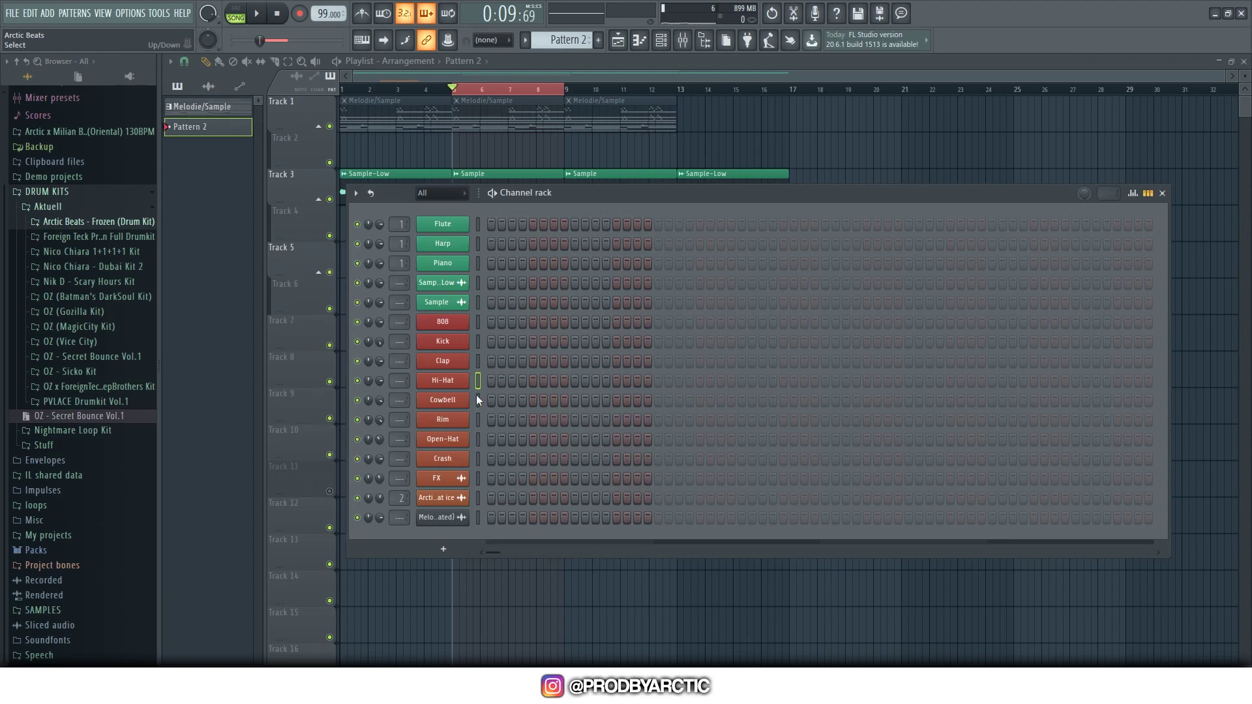
left_click(461, 406)
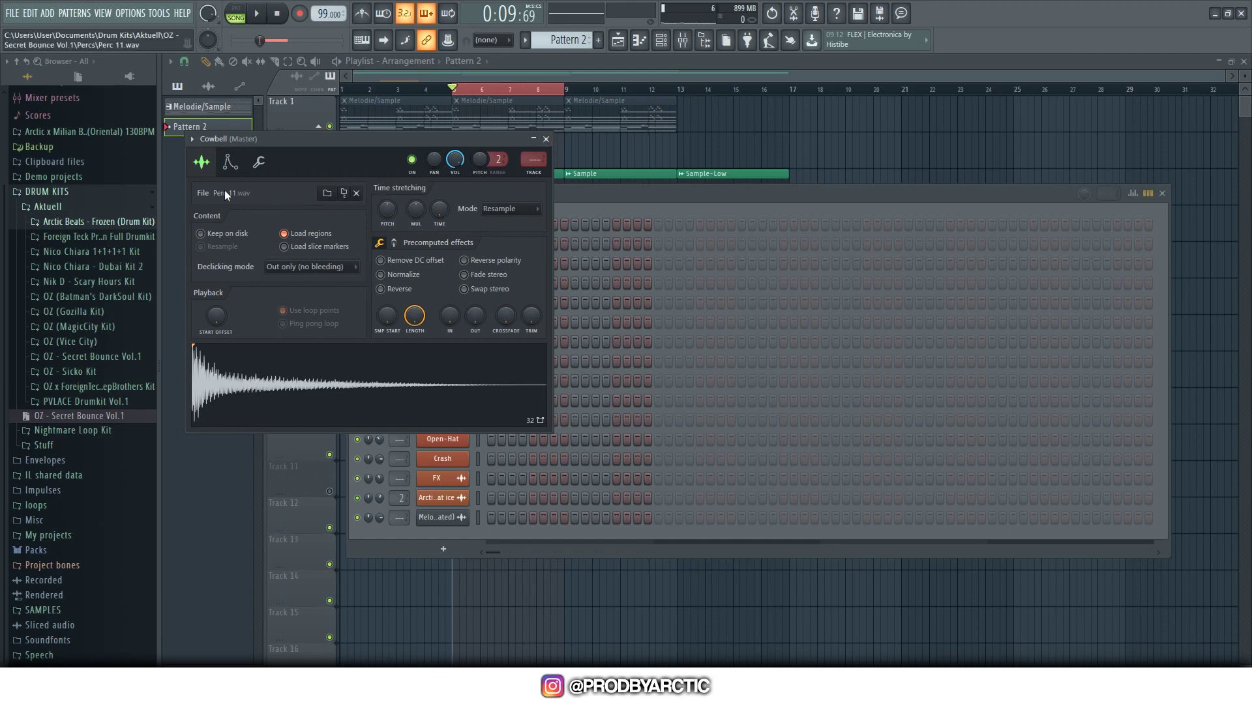
left_click(547, 139)
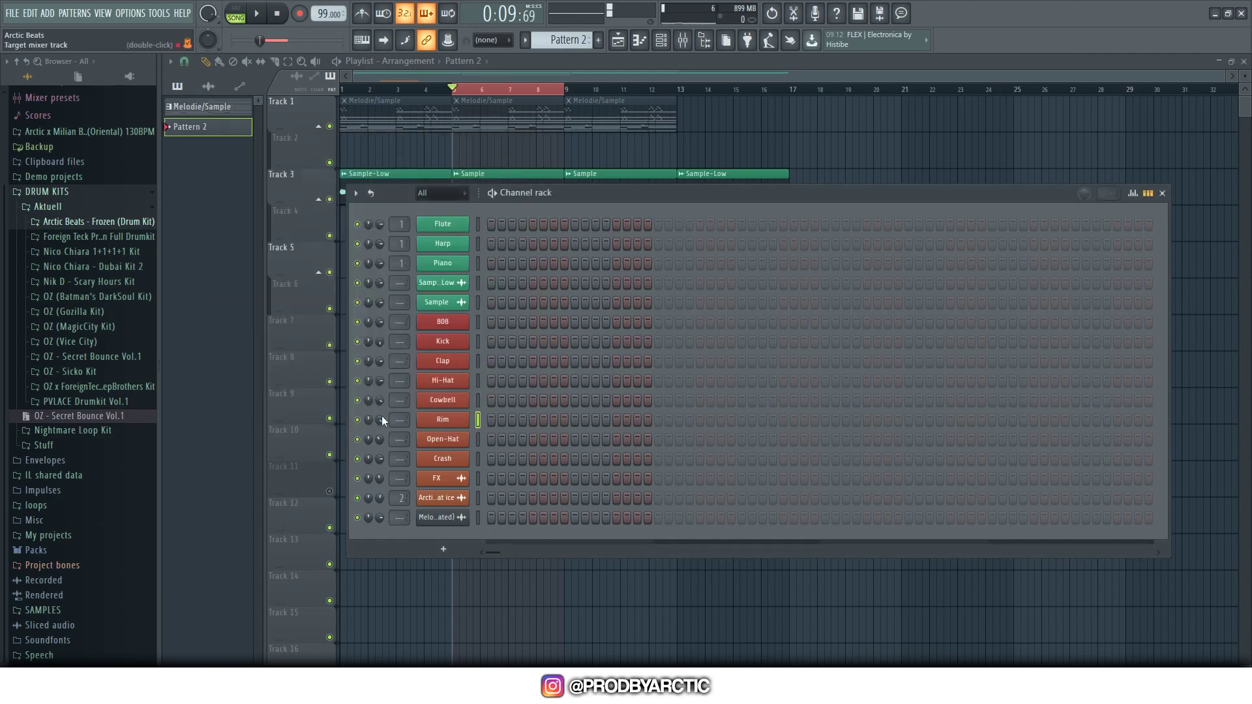
- Examine the Percs samples in the Arctic Beats - Frozen (Drum Kit) folder and audition the Open-Hat channel
left_click(96, 225)
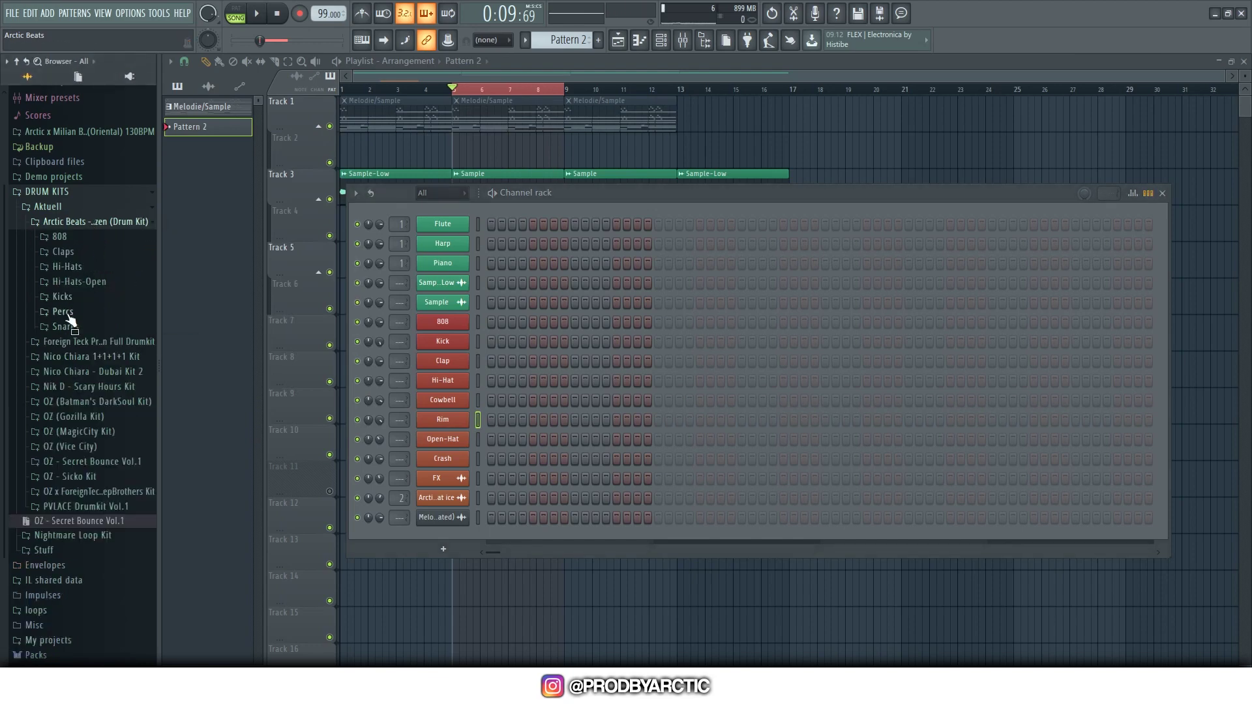
left_click(63, 311)
left_click(90, 410)
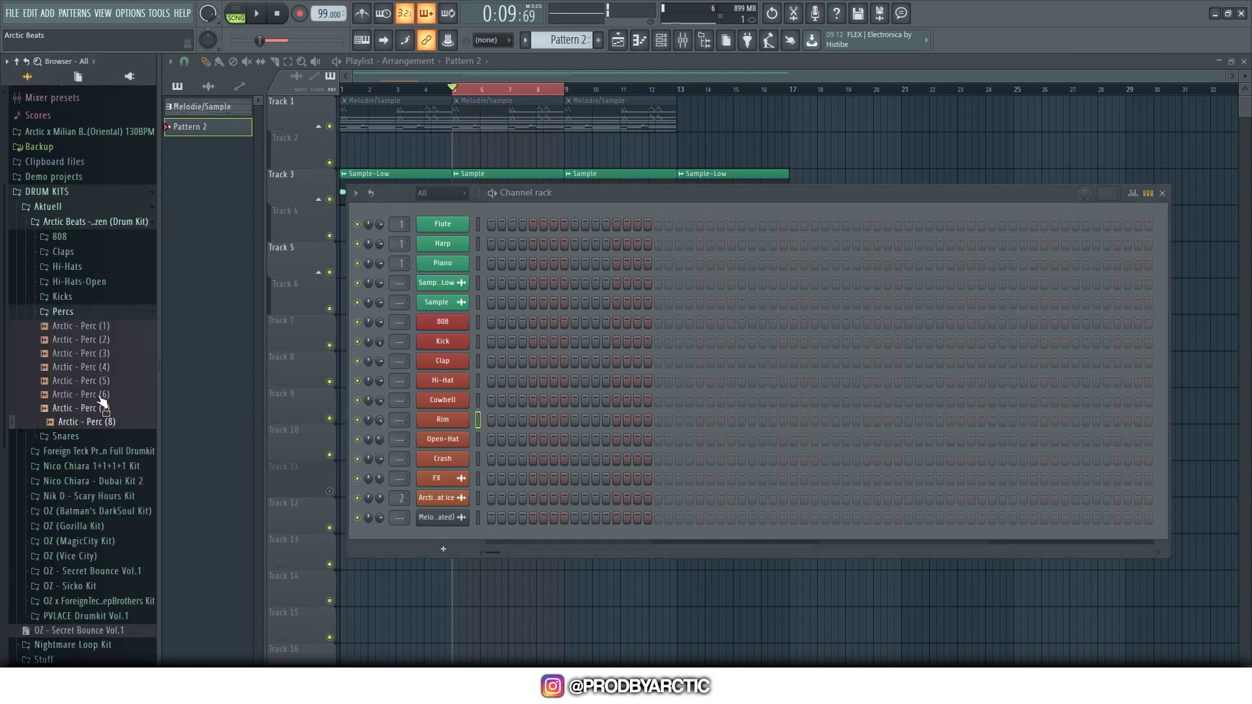
left_click(85, 313)
left_click(68, 223)
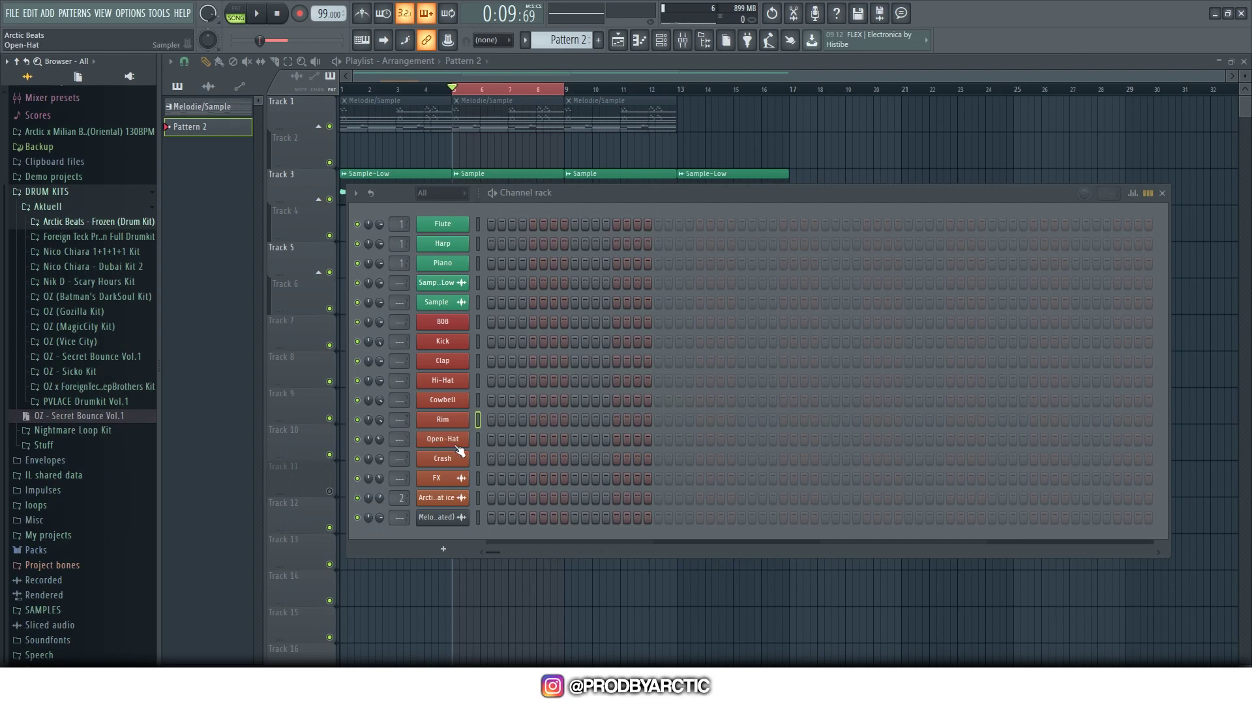
left_click(478, 439)
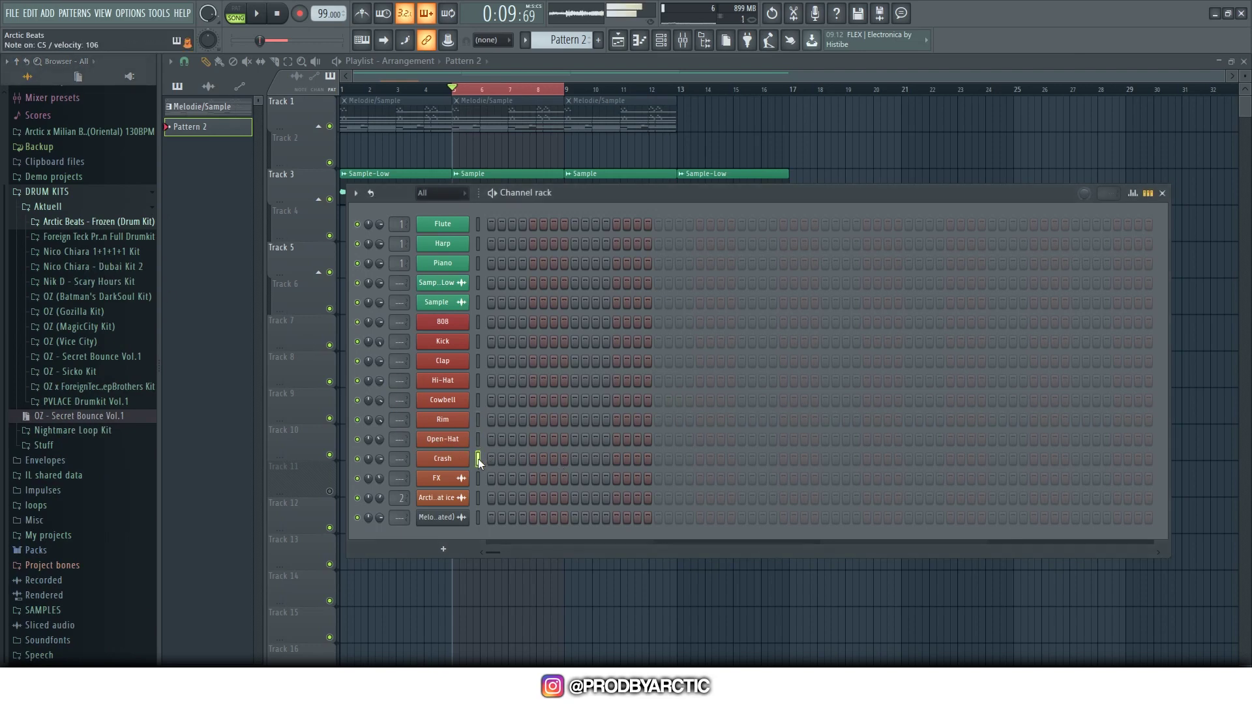
- Add Clap notes at C5 on steps 5 and 13 of the first bar and repeat them to fill four bars
left_click(479, 479)
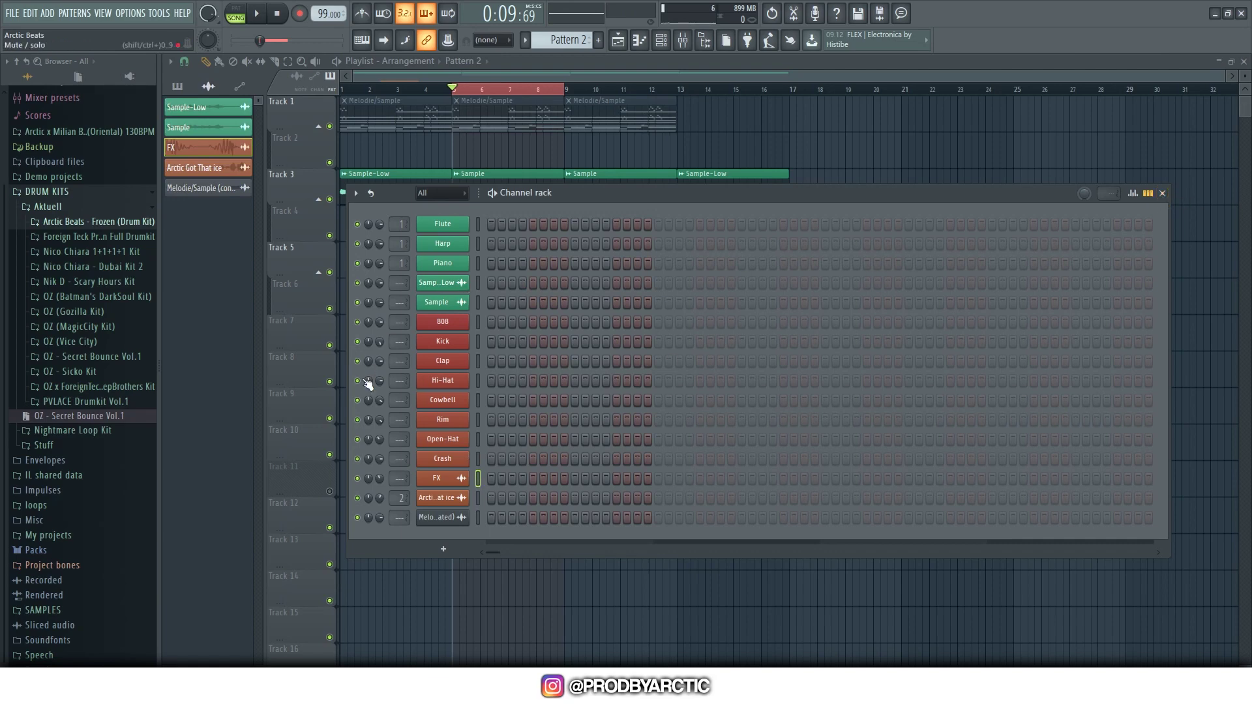
right_click(457, 363)
left_click(494, 359)
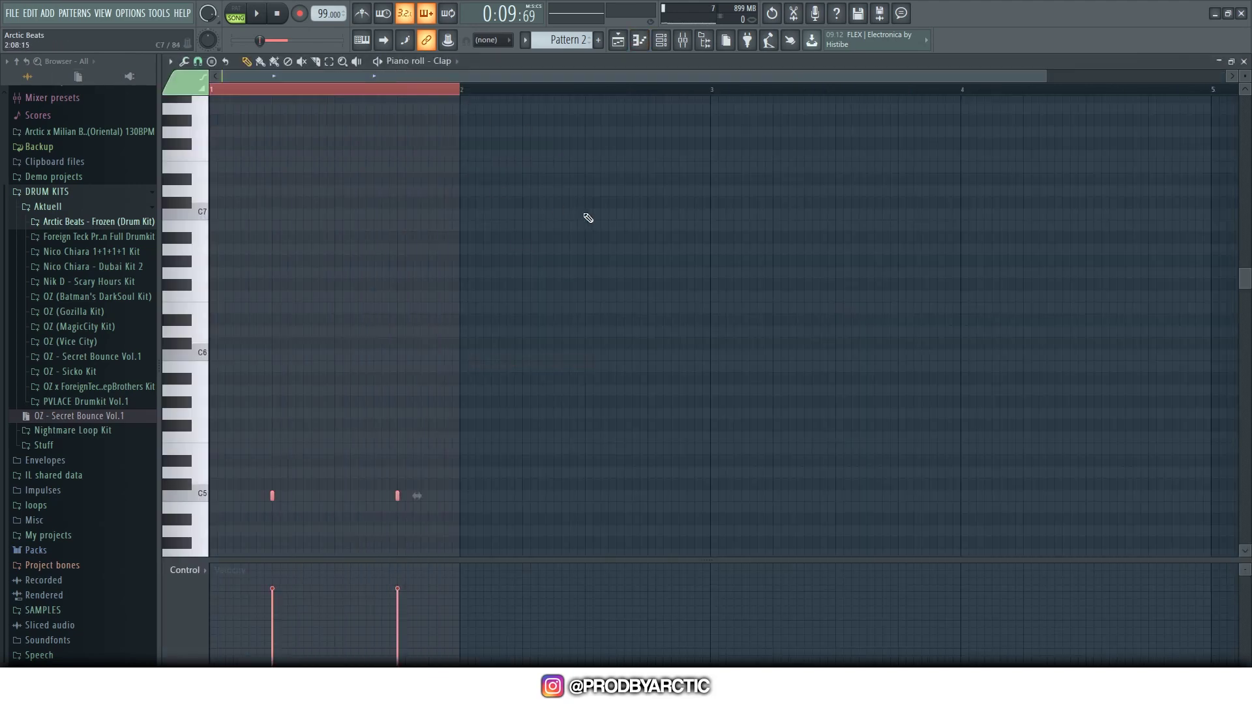
key("ctrl+b")
key("ctrl+b")
key("ctrl+b")
left_click_drag(991, 92, 222, 91)
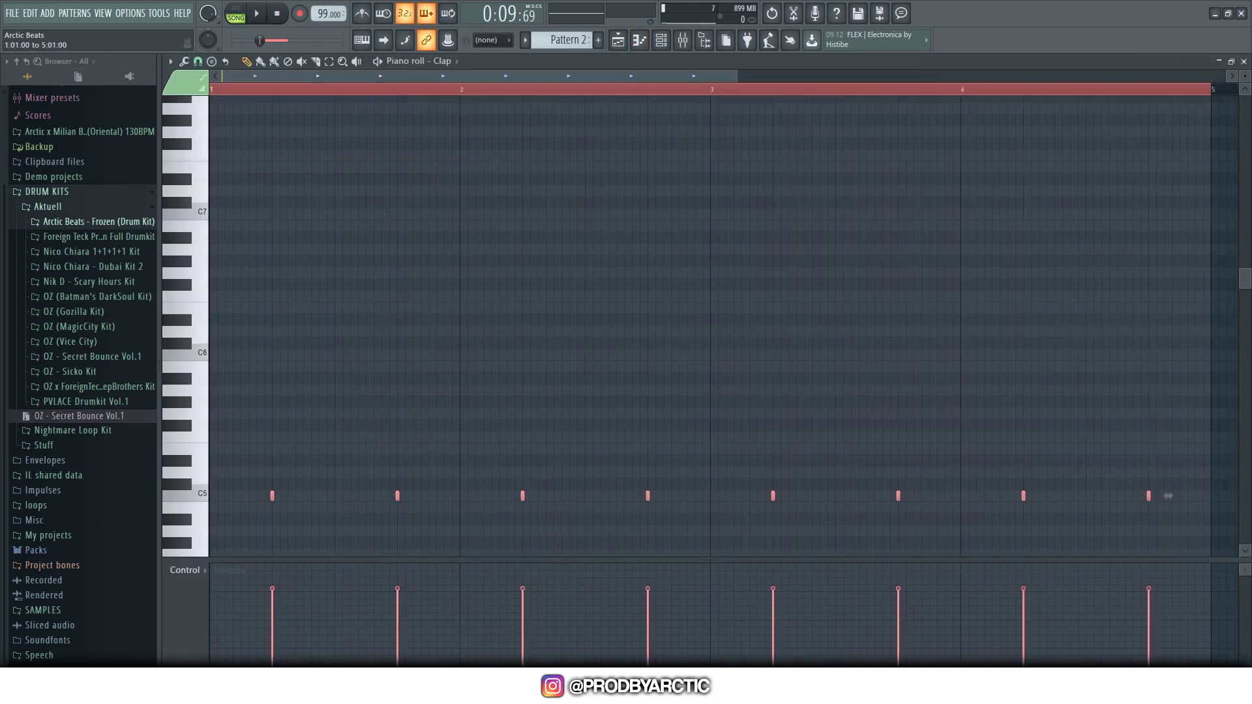
left_click(624, 273)
key("ctrl+z")
- Play back the four-bar clap pattern with the melody and open the channel rack
key("space")
left_click(662, 42)
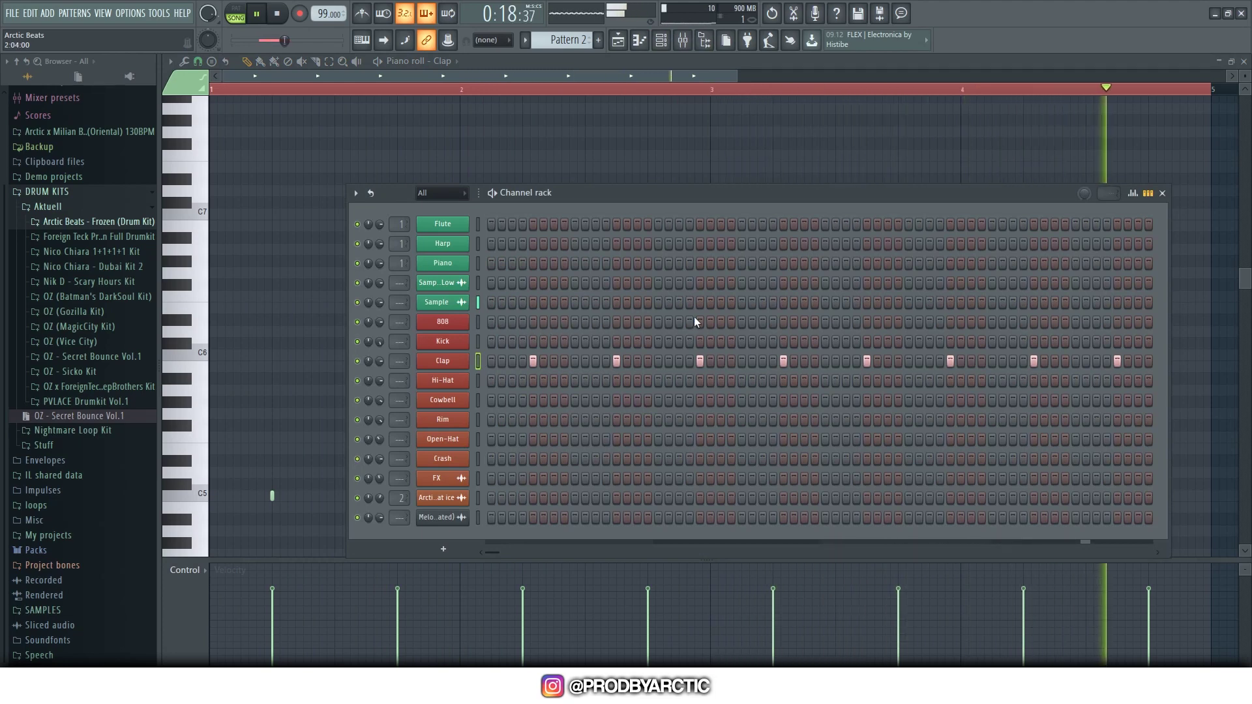
key("space")
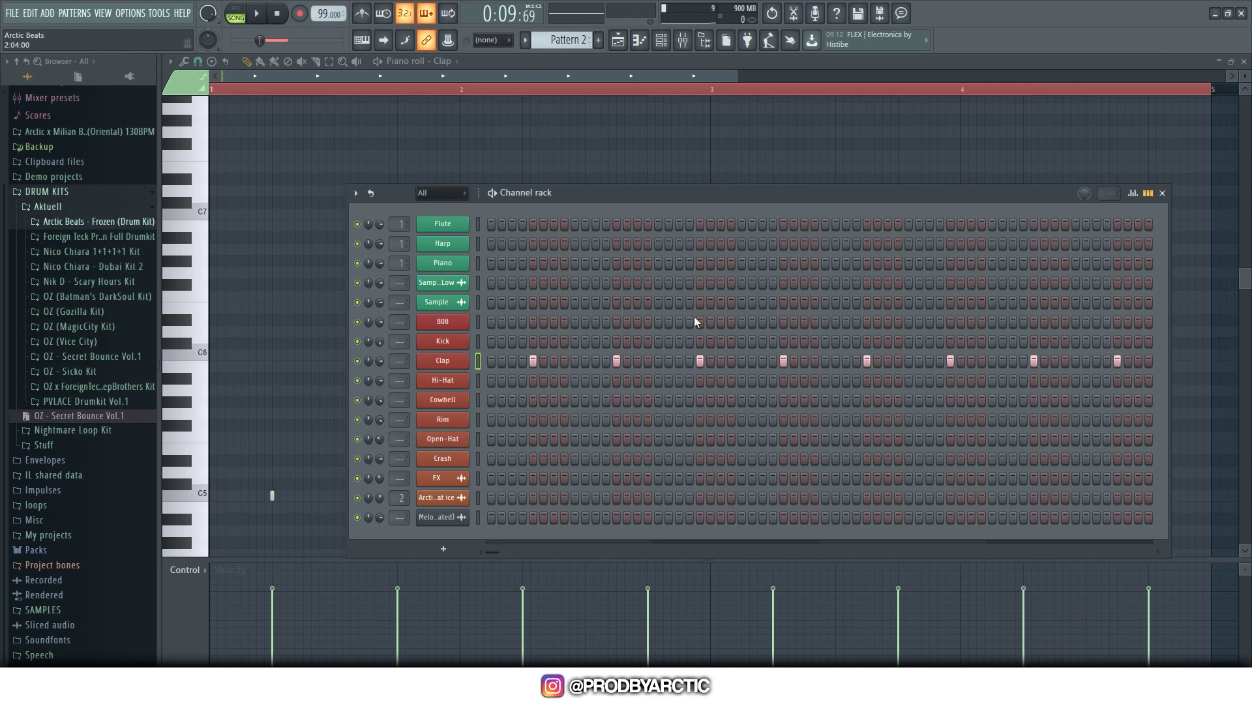
- Fill all 64 Hi-Hat steps, enlarge and reposition the channel rack, and play back the result
left_click_drag(491, 381, 1136, 387)
left_click_drag(1058, 194, 1002, 188)
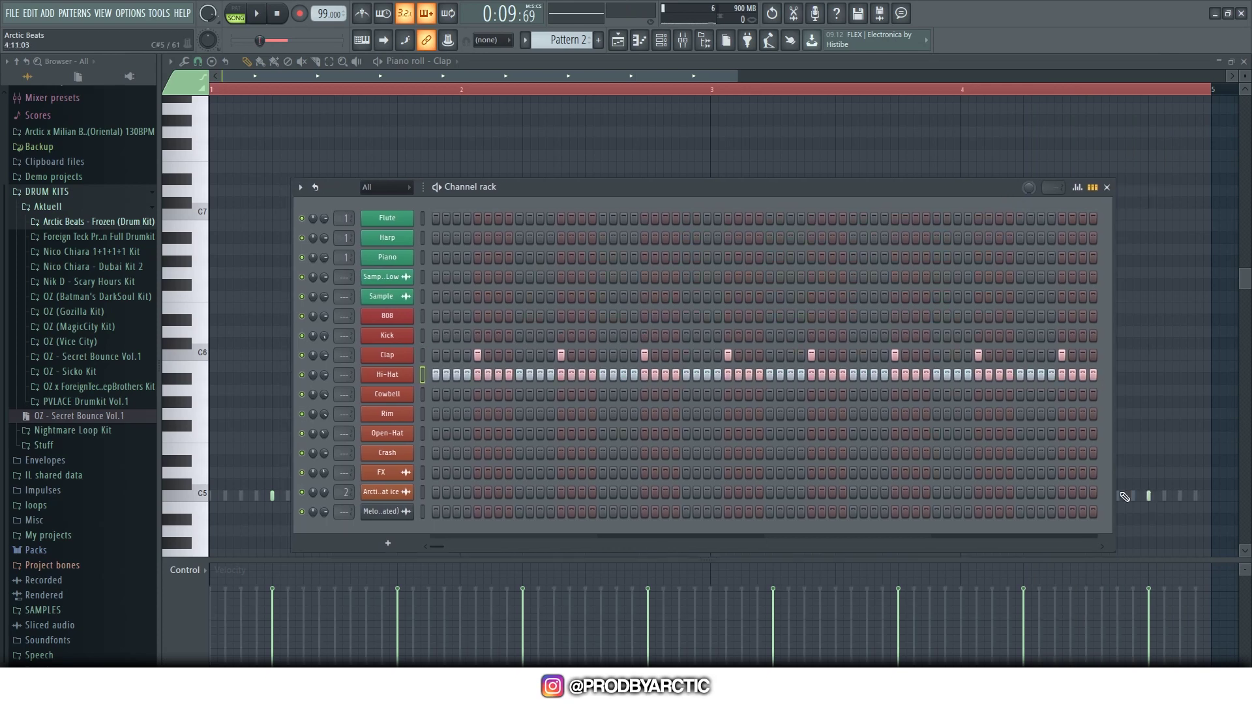
left_click_drag(1110, 545, 1158, 549)
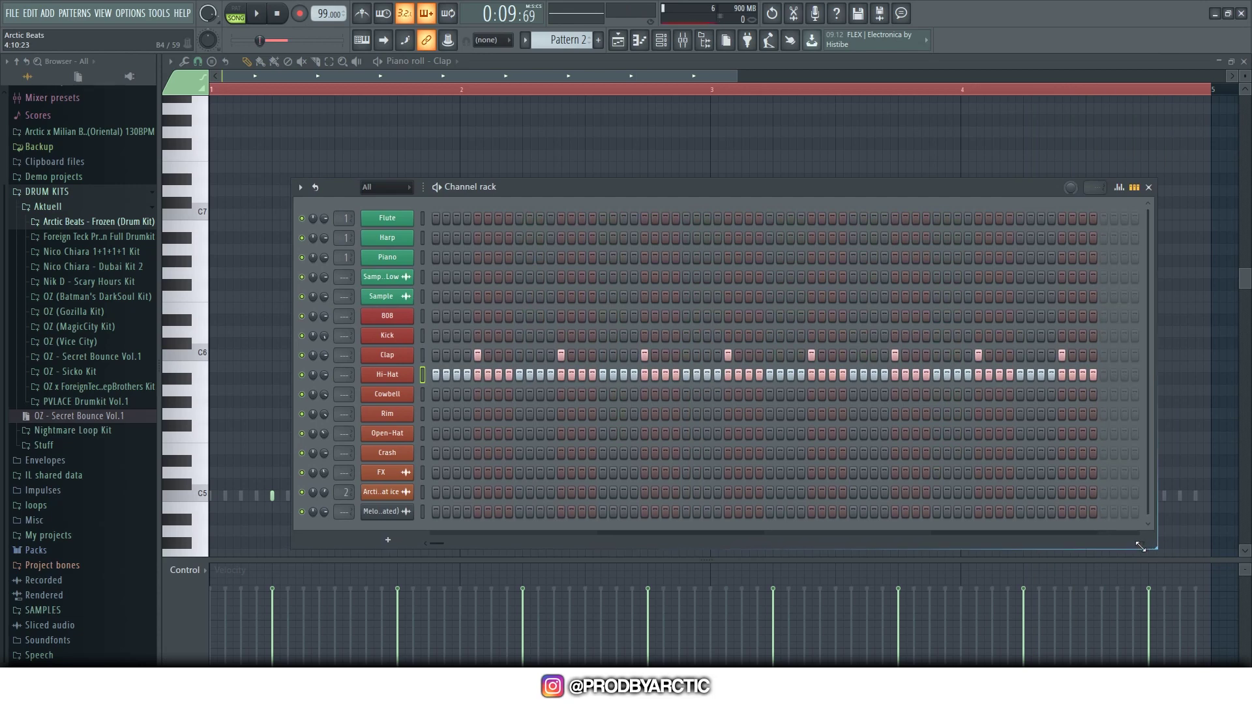
left_click_drag(1011, 193, 1019, 144)
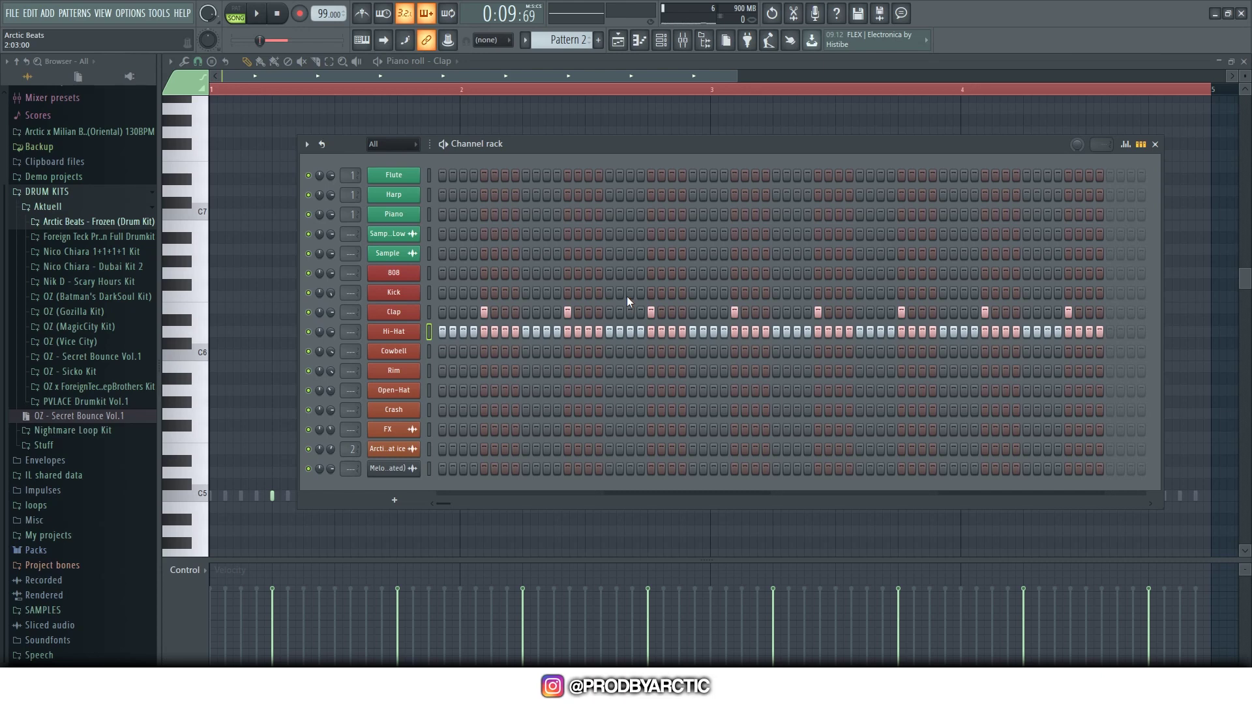
key("space")
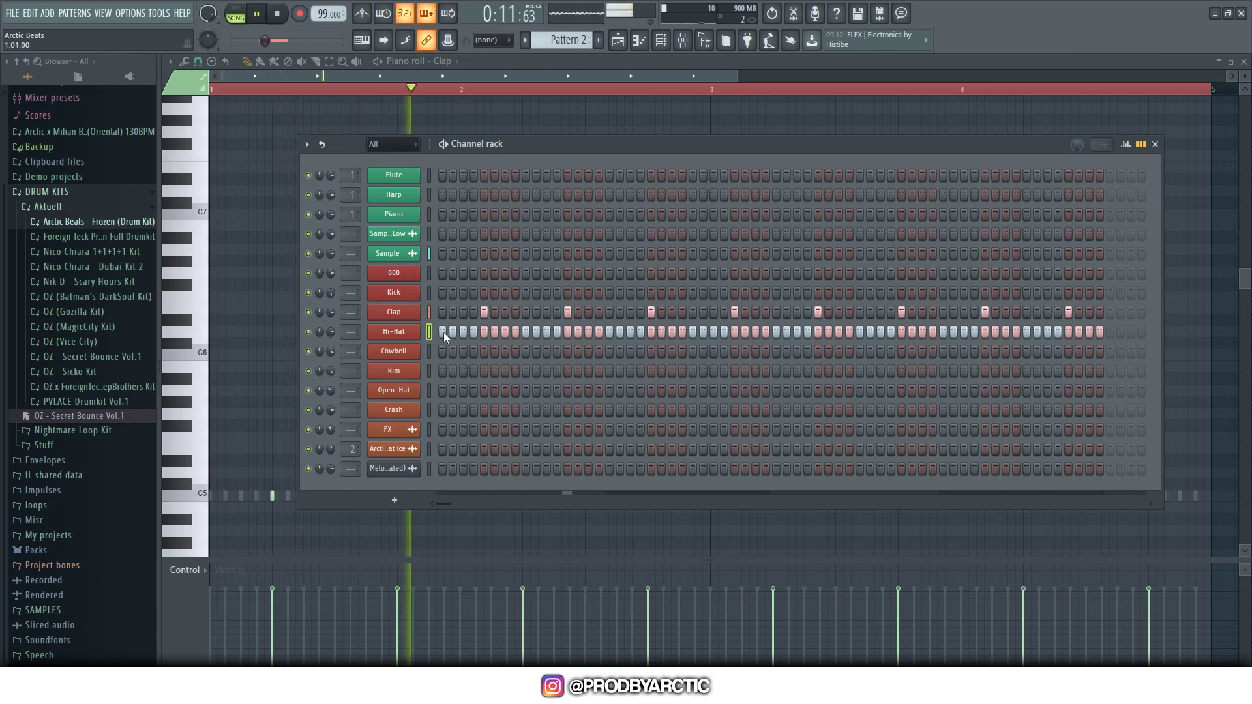
key("space")
- Add extra Clap hits on steps 8, 24, 40 and 56 while listening to the loop
left_click(514, 314)
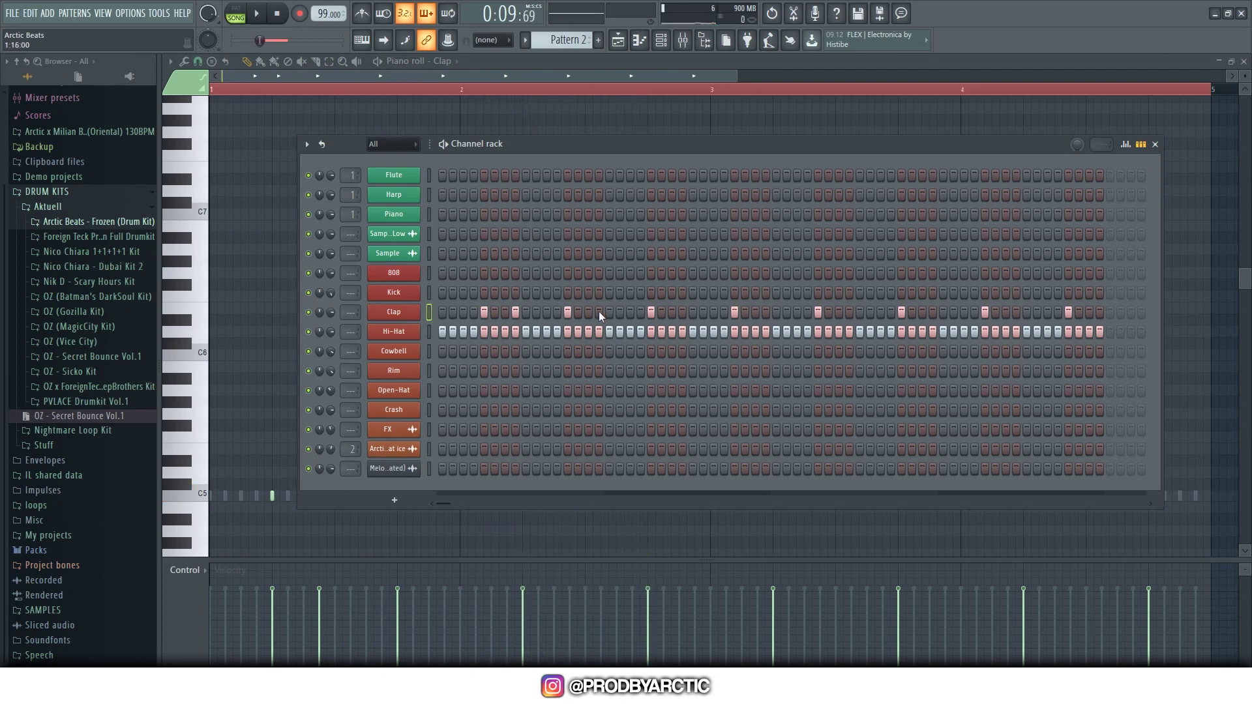
key("space")
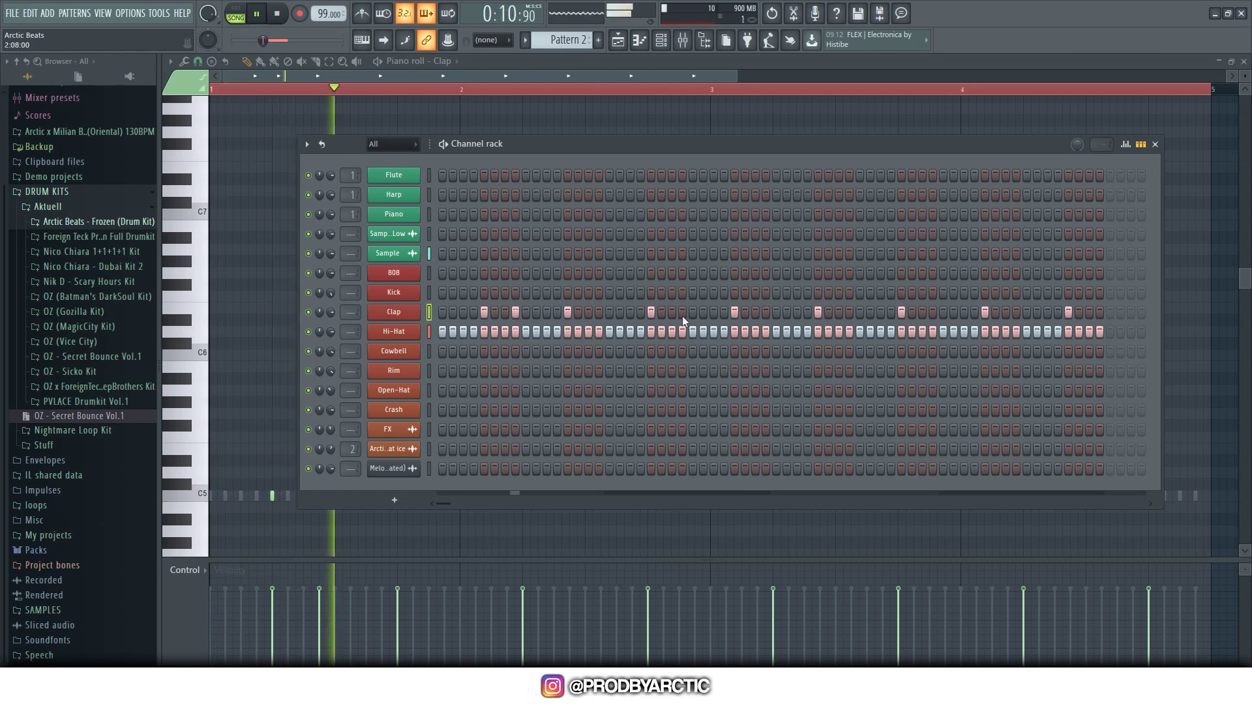
left_click(683, 313)
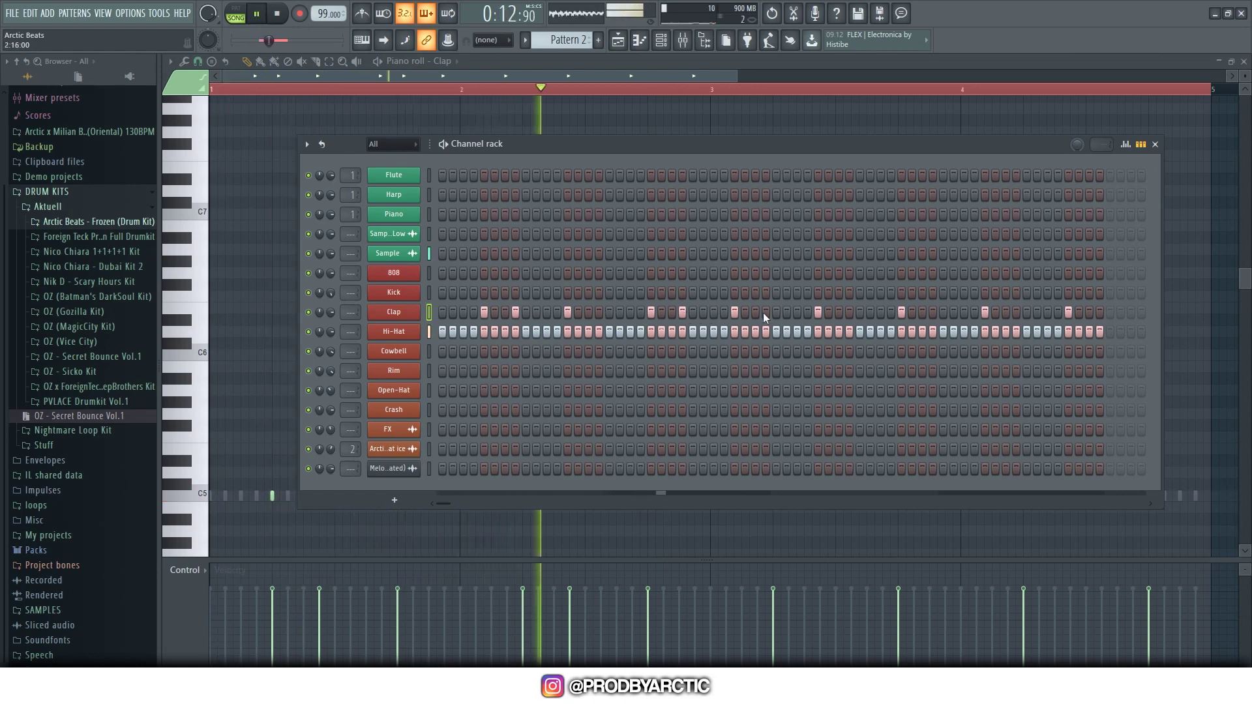
left_click(849, 313)
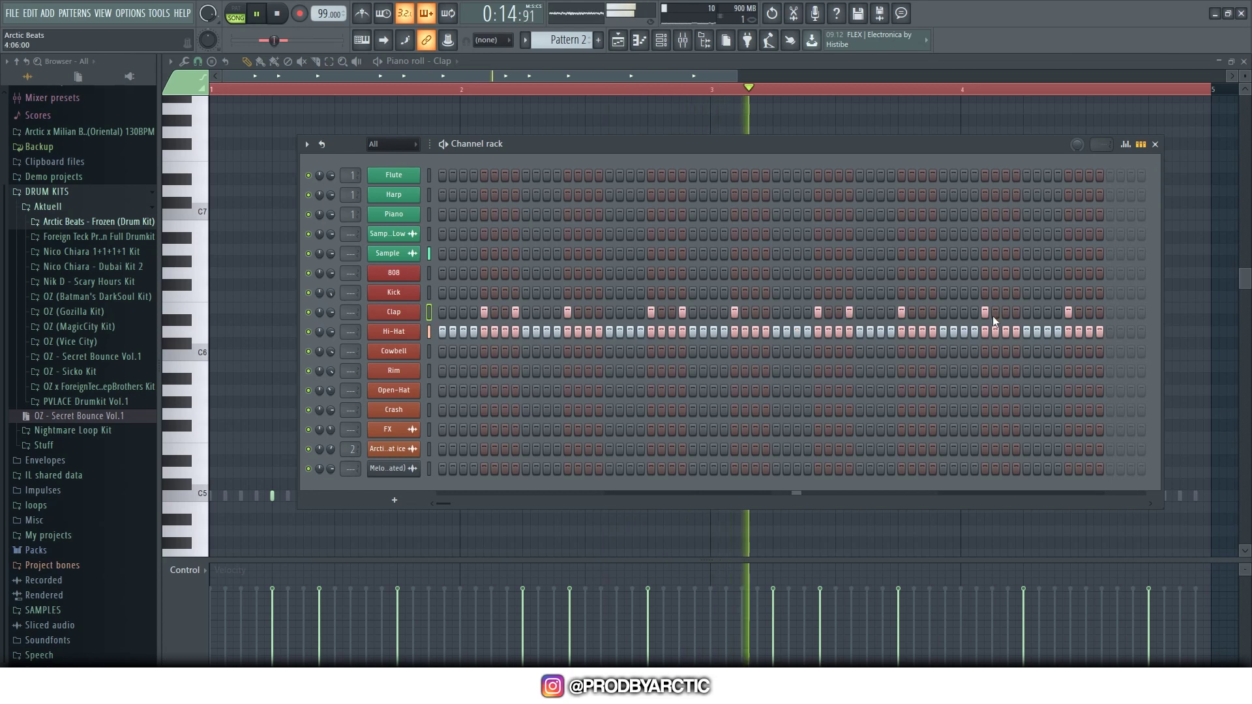
left_click(1017, 312)
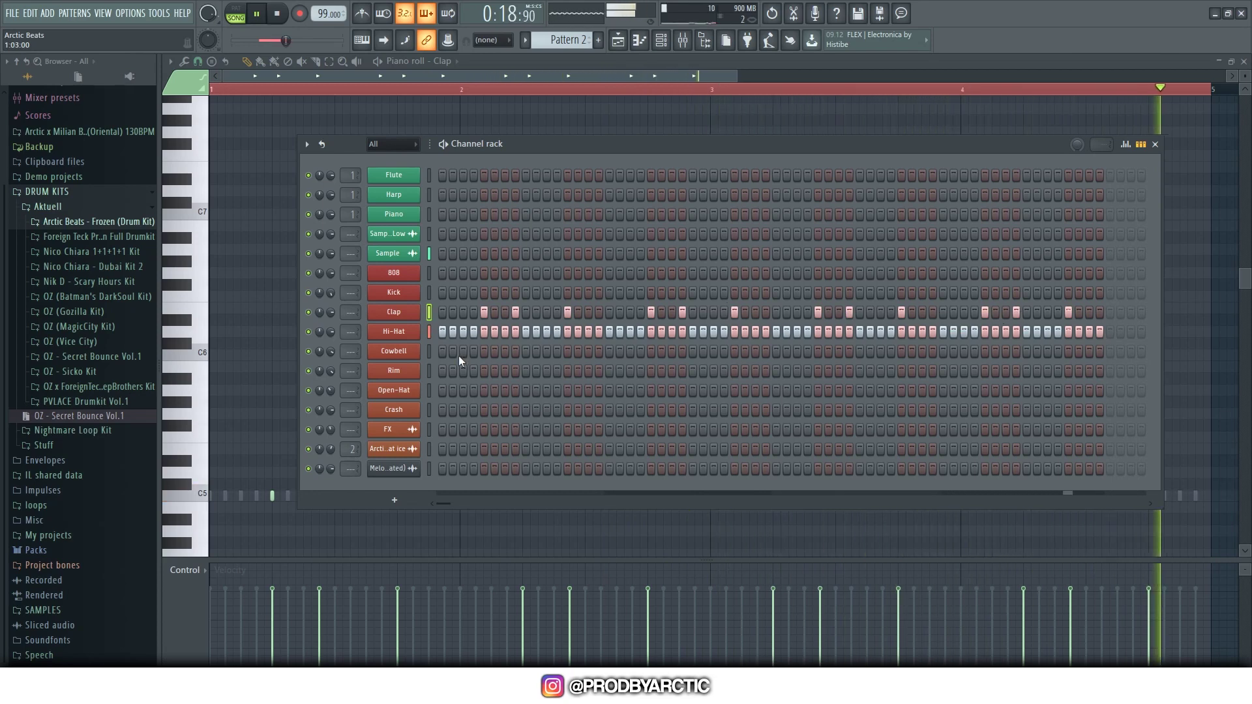
key("space")
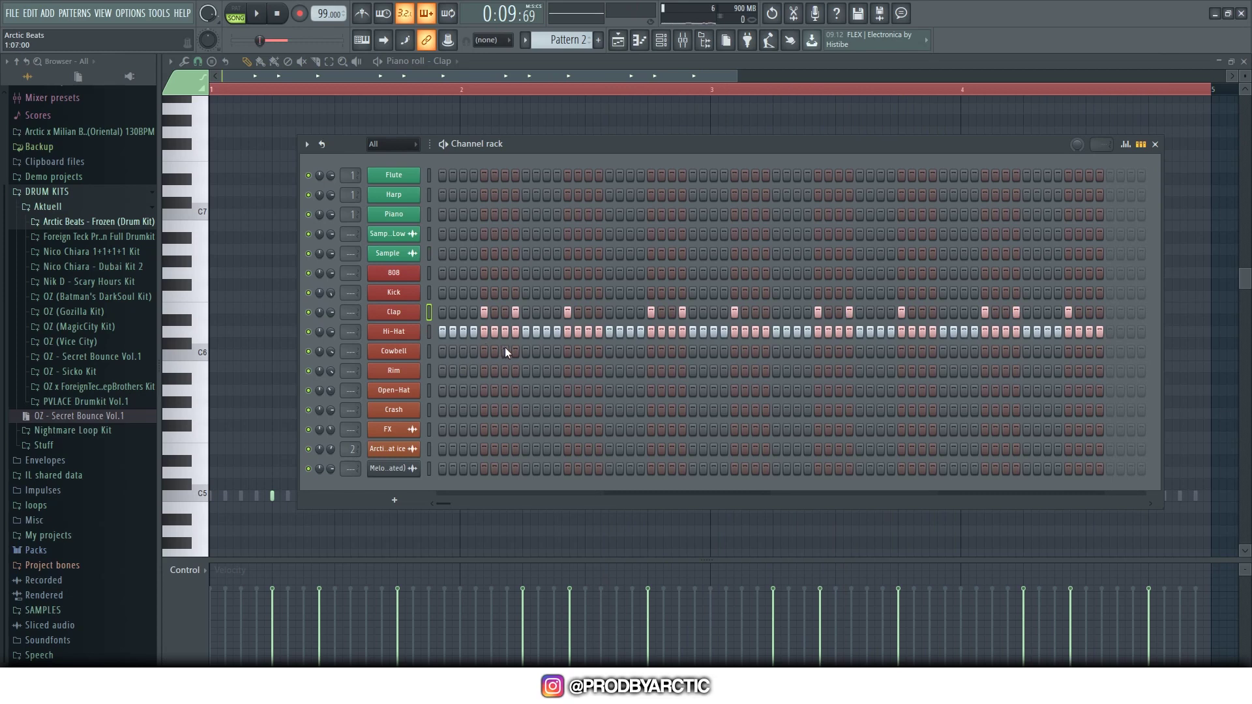
- Place Rim hits on steps 10 and 43, trying out other positions against the loop
left_click(506, 371)
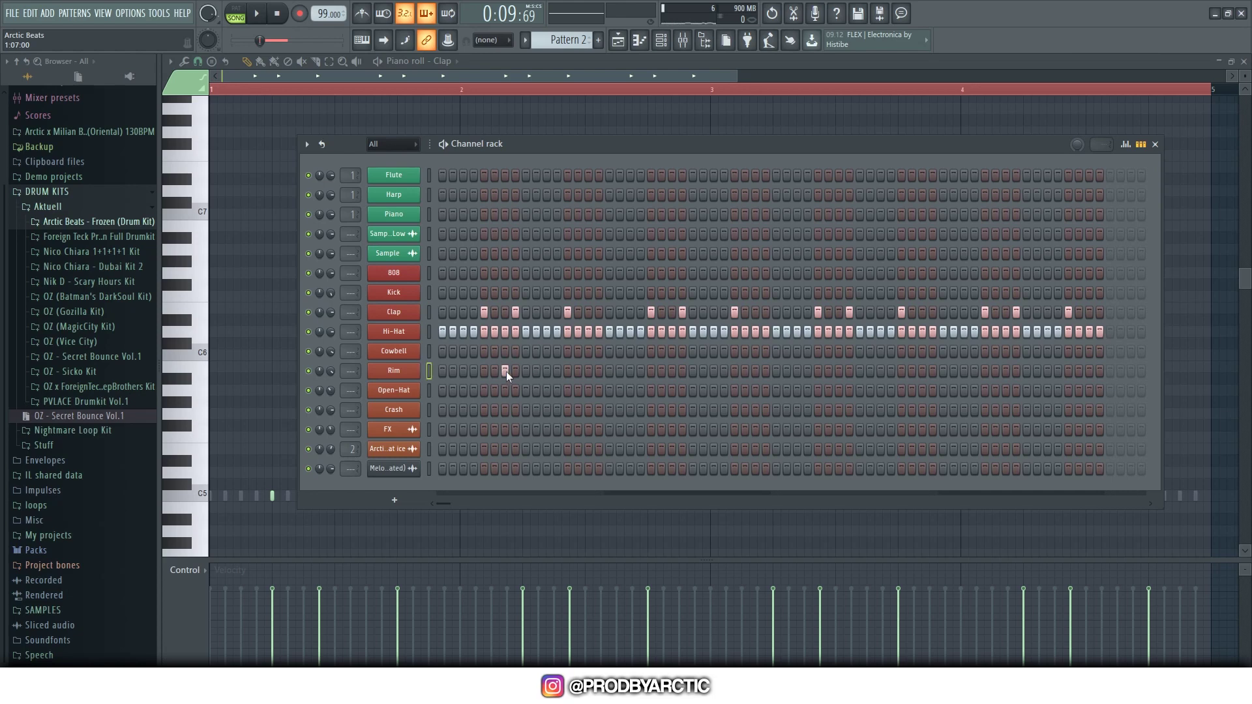
left_click(546, 371)
key("space")
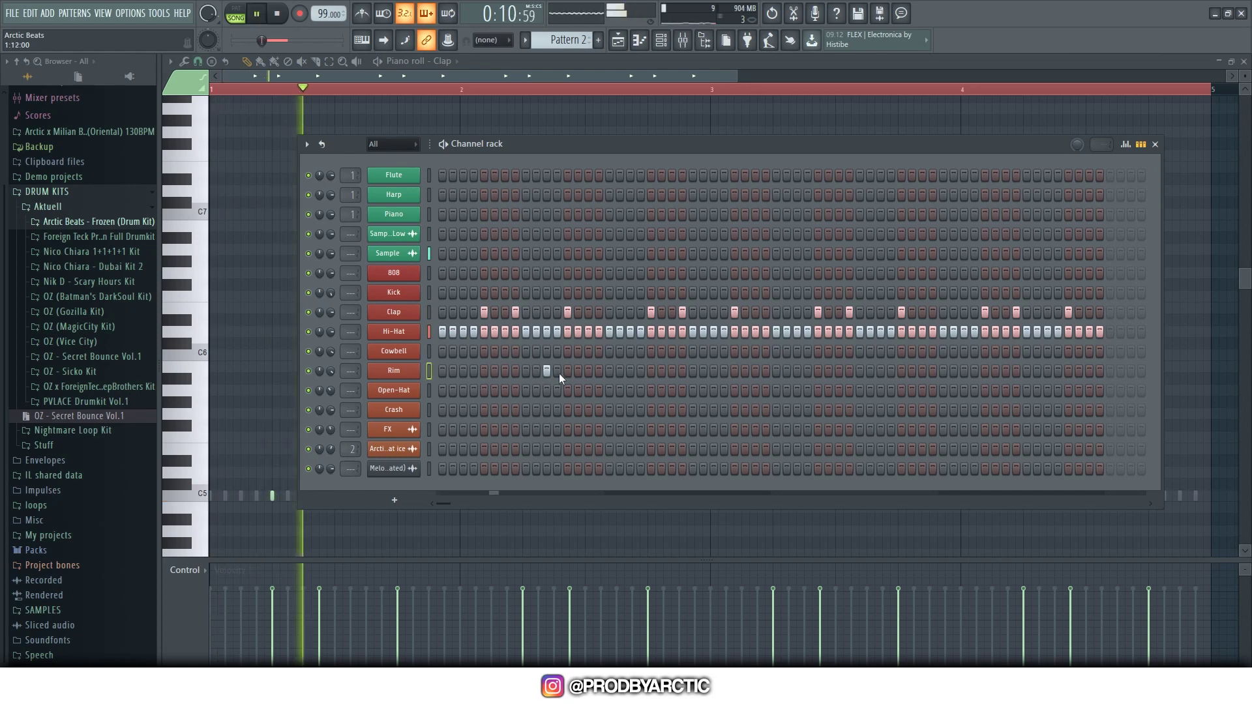
left_click(537, 371)
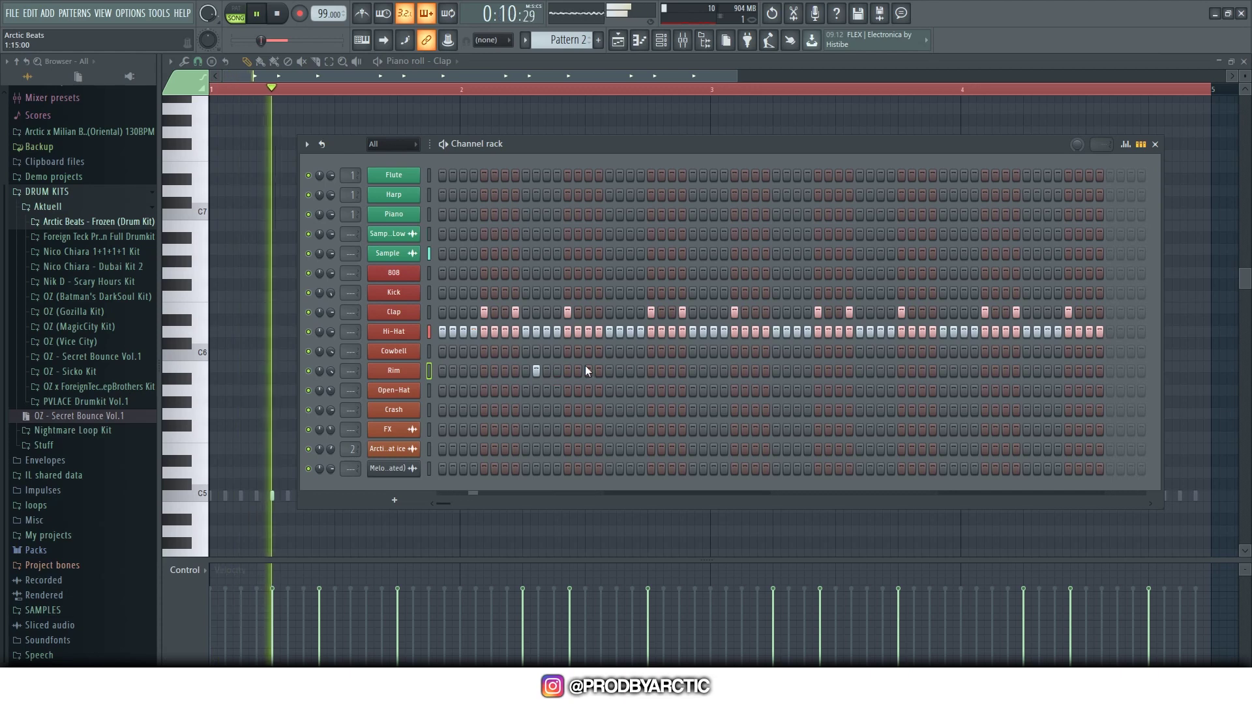
left_click(713, 371)
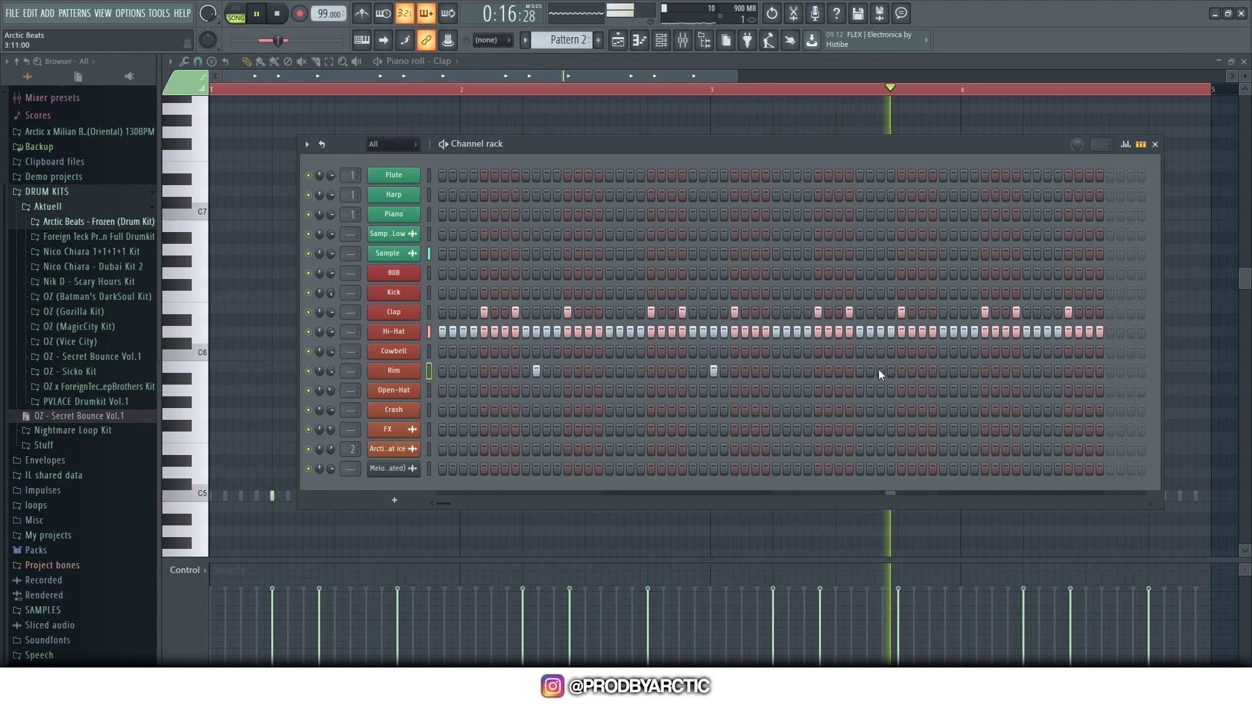
key("space")
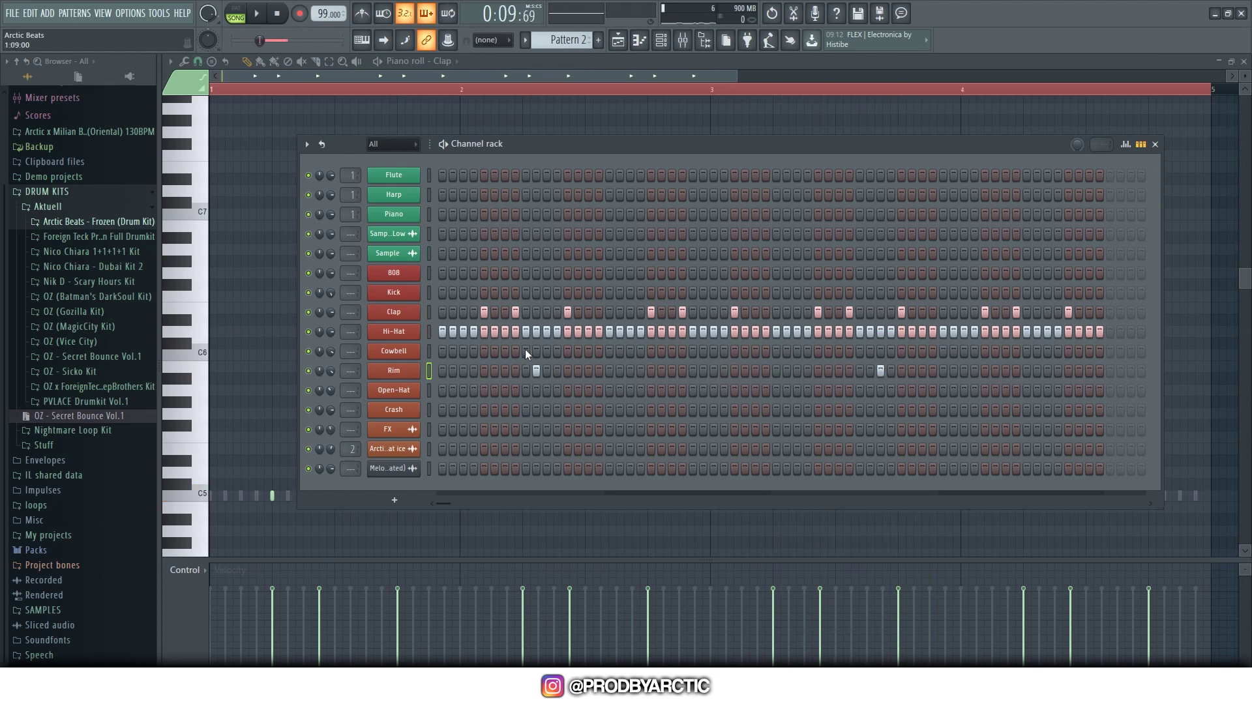
- Place Cowbell hits on steps 11 and 43, moving the second Rim hit to step 42
left_click(526, 351)
left_click(871, 351)
key("space")
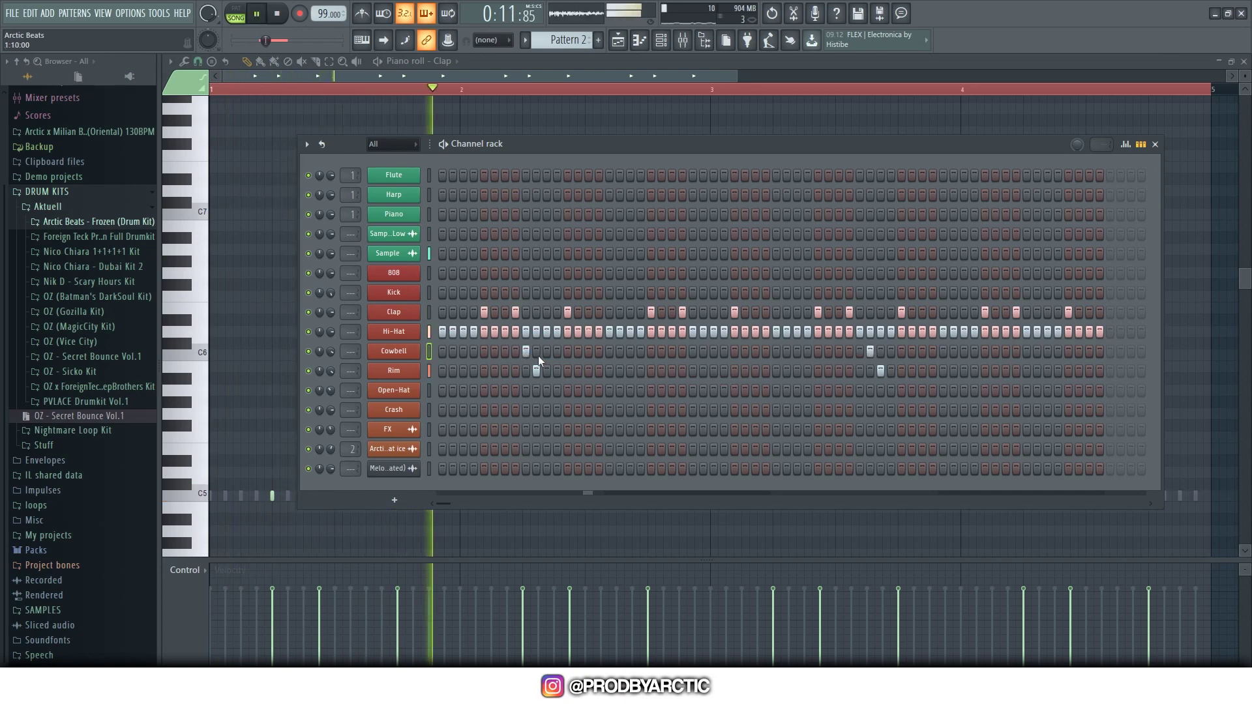
key("space")
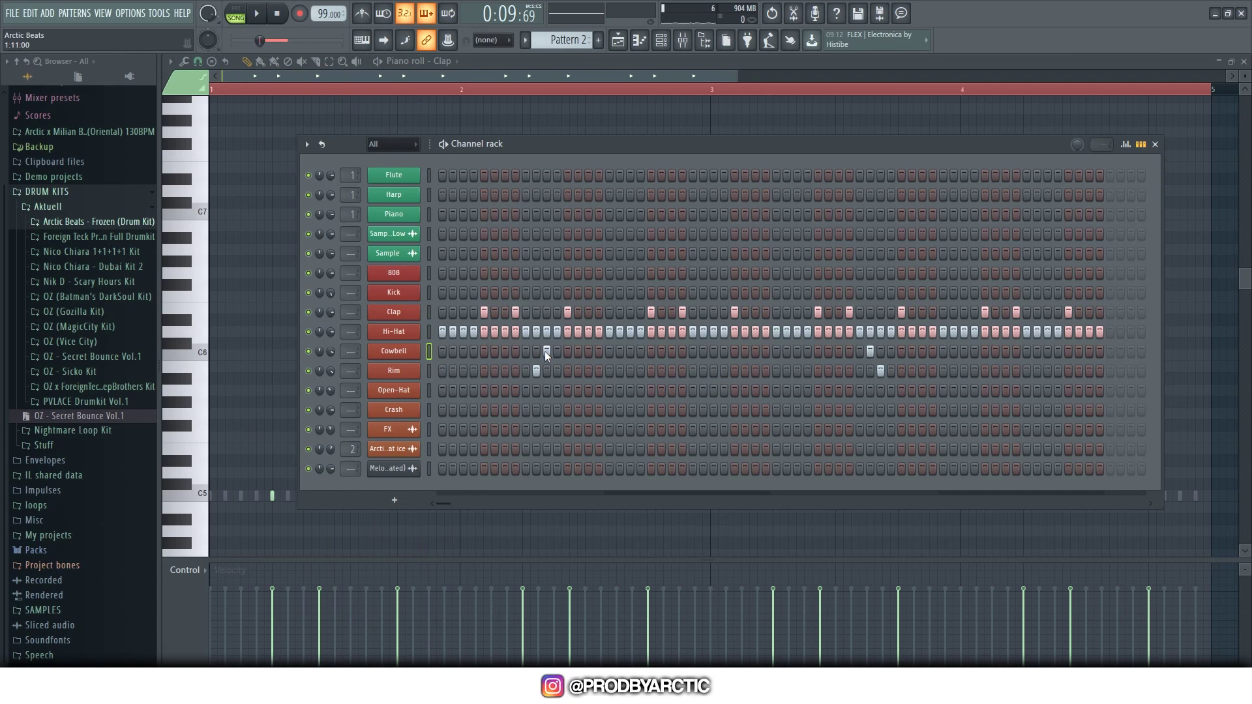
left_click(546, 350)
key("space")
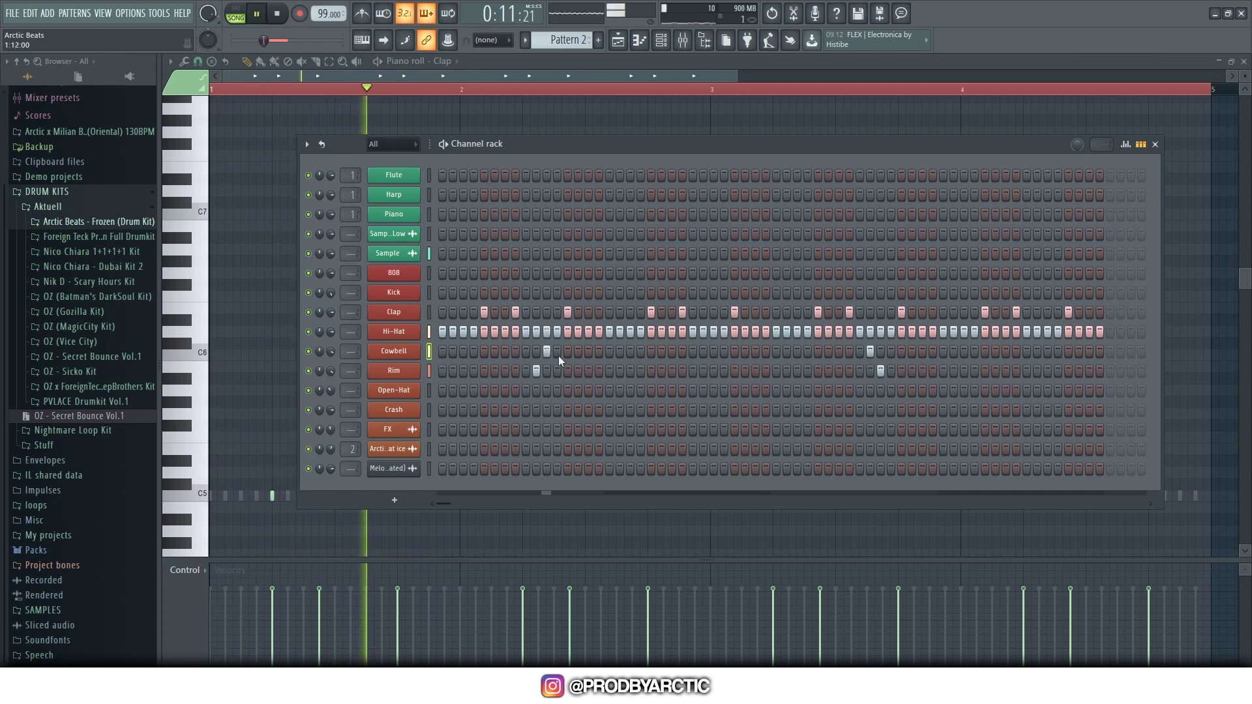
left_click(870, 351)
left_click(890, 351)
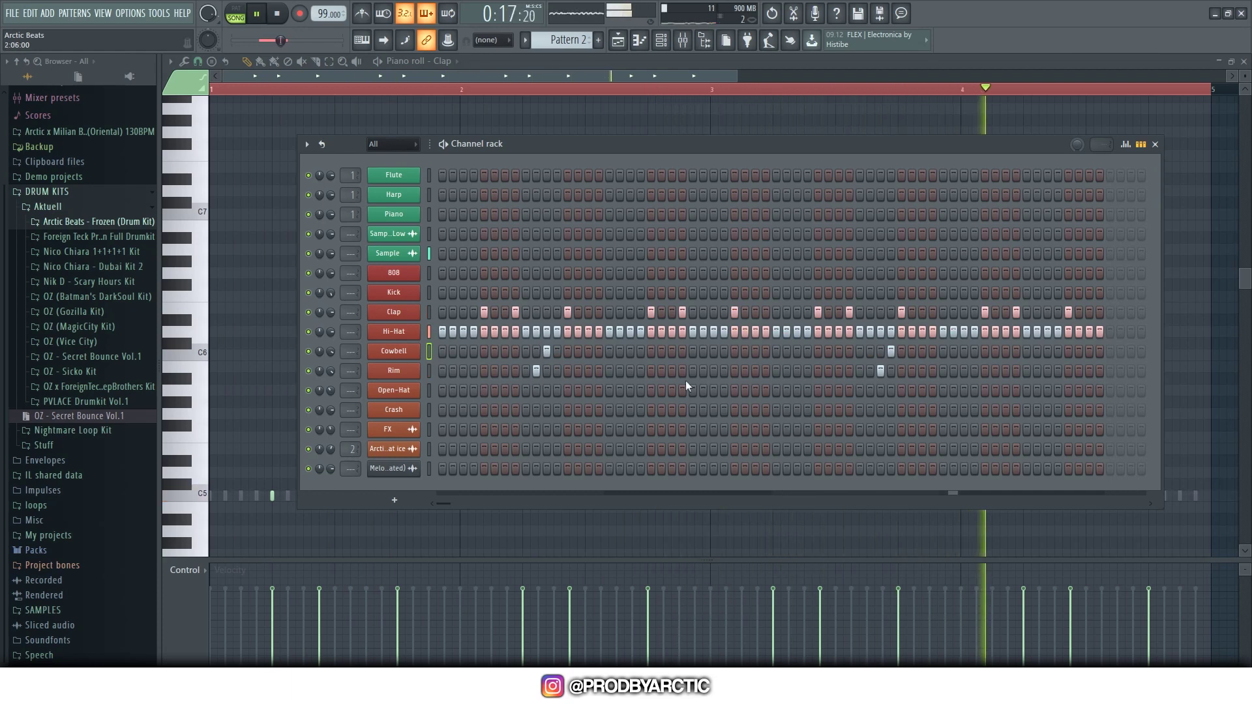
key("space")
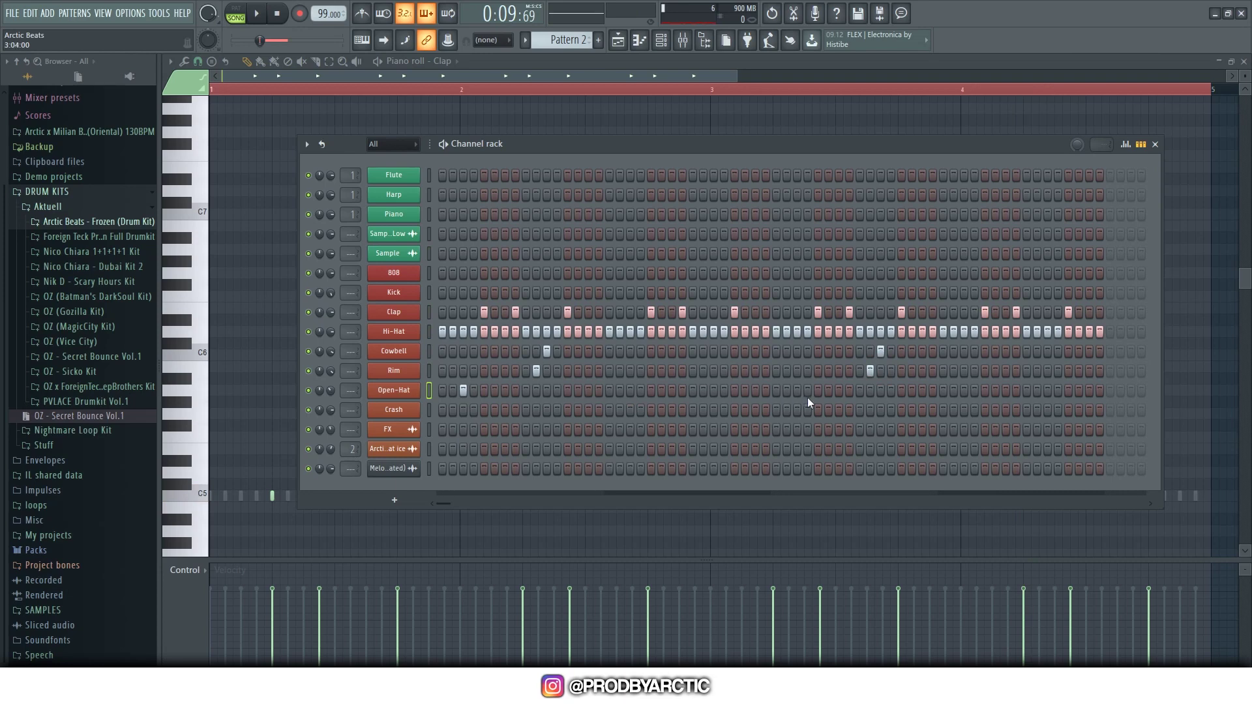
- Place Open-Hat hits on steps 3, 19, 35 and 51, and a Crash hit on step 1
key("space")
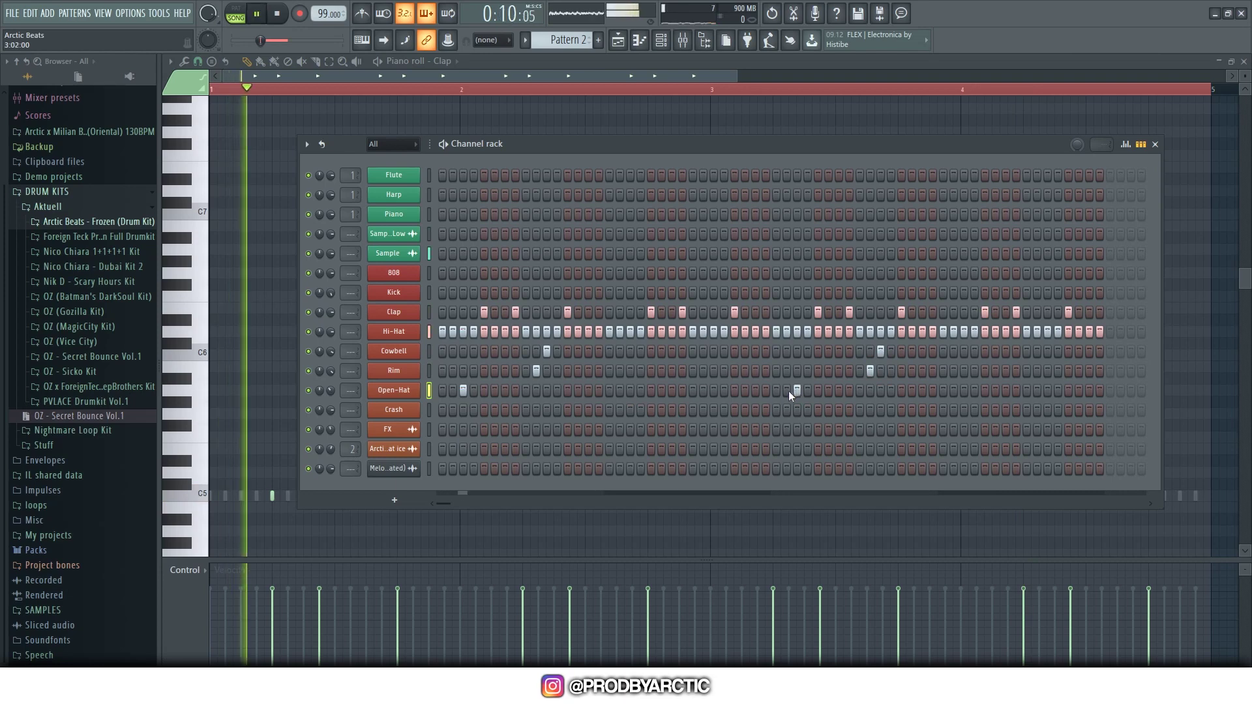
left_click(630, 390)
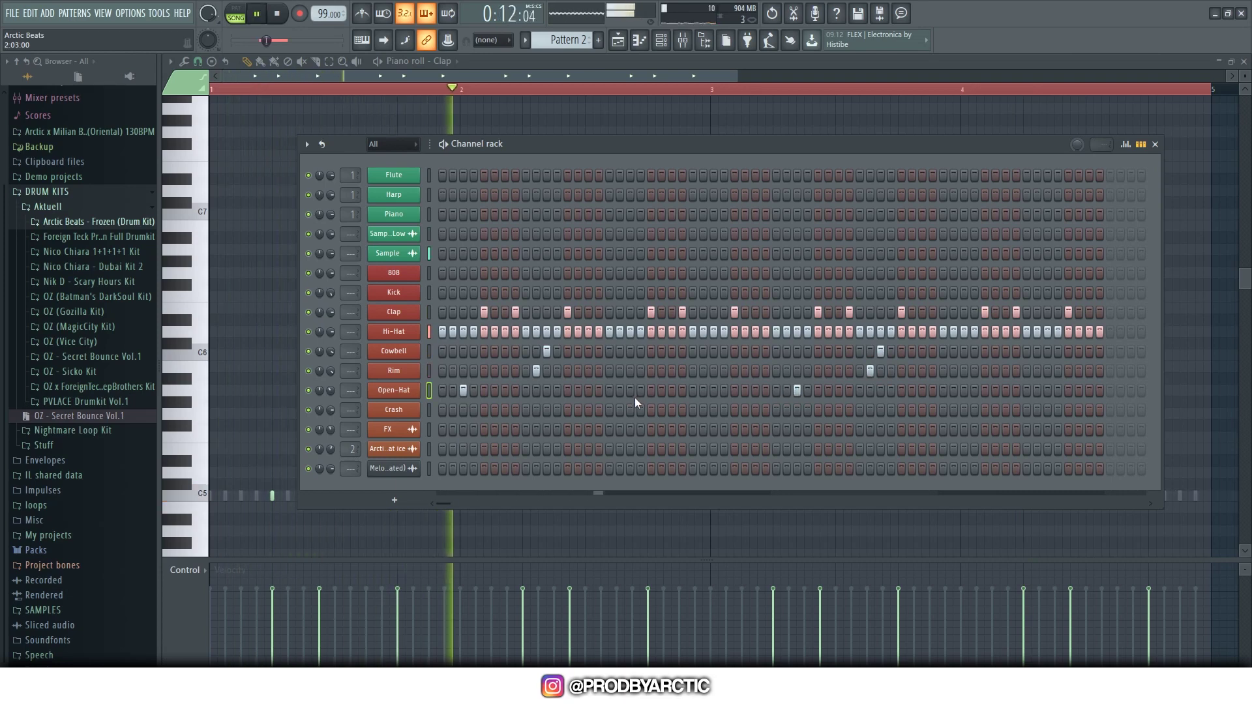
left_click(963, 391)
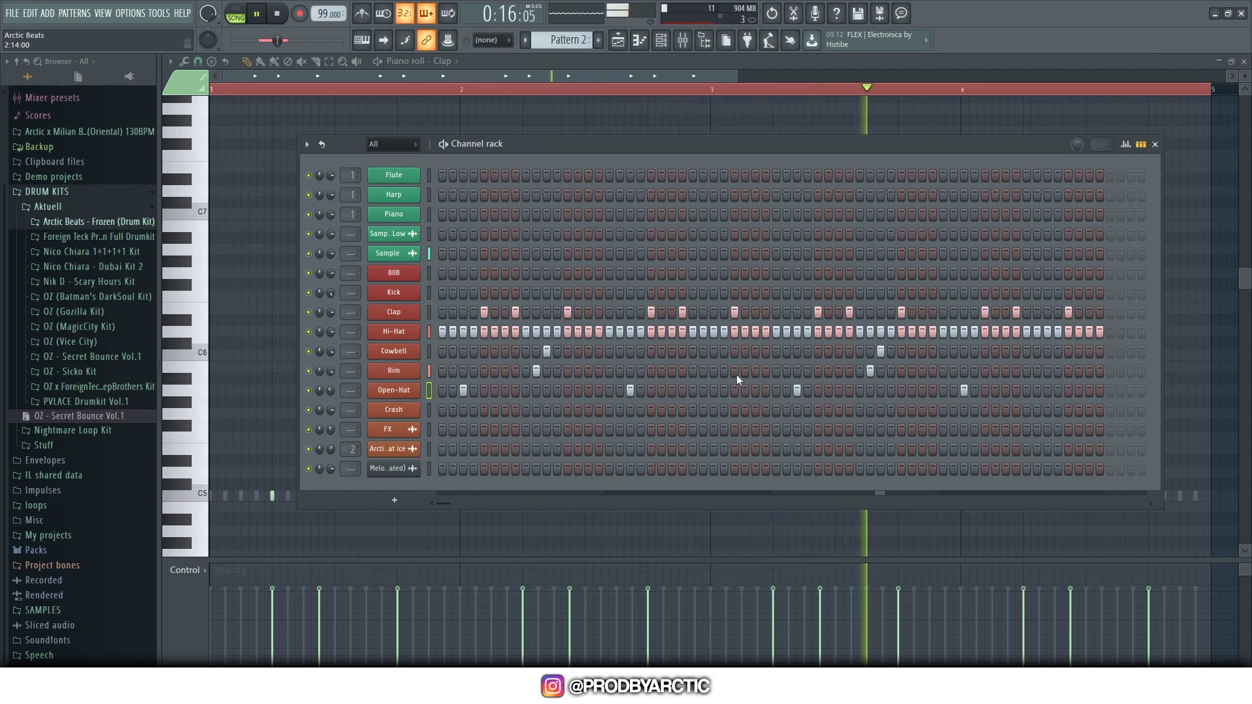
left_click(443, 410)
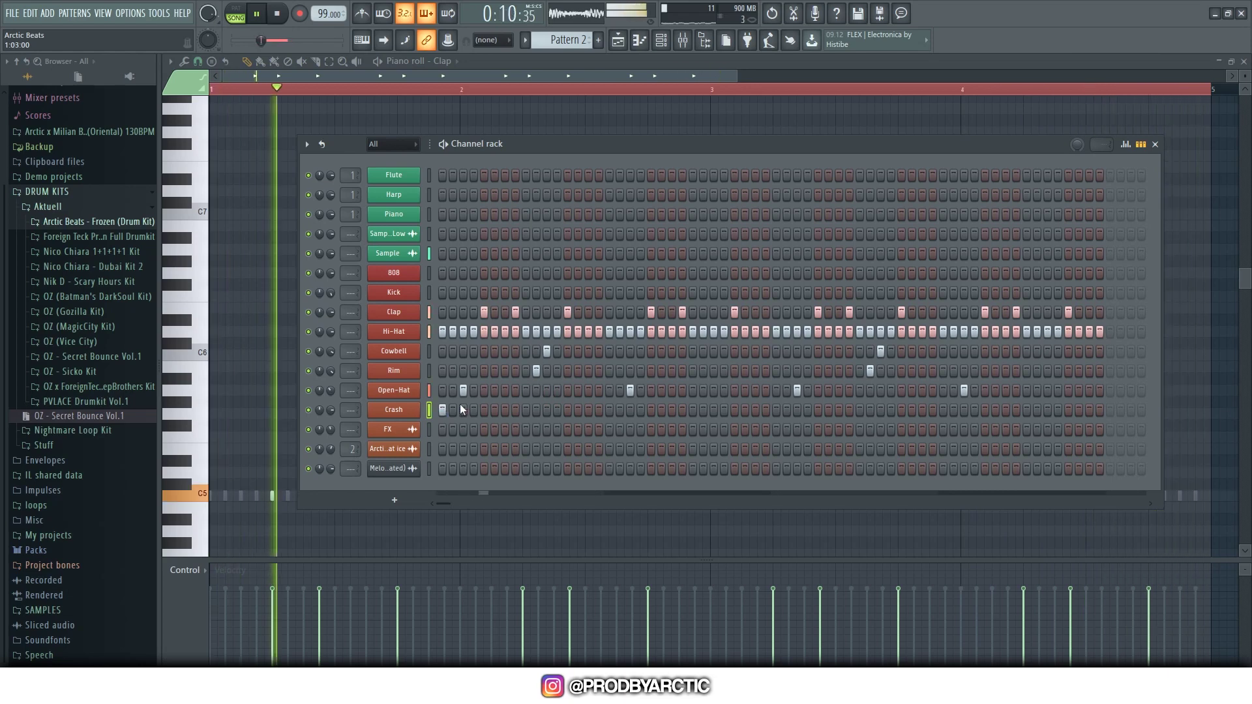
key("space")
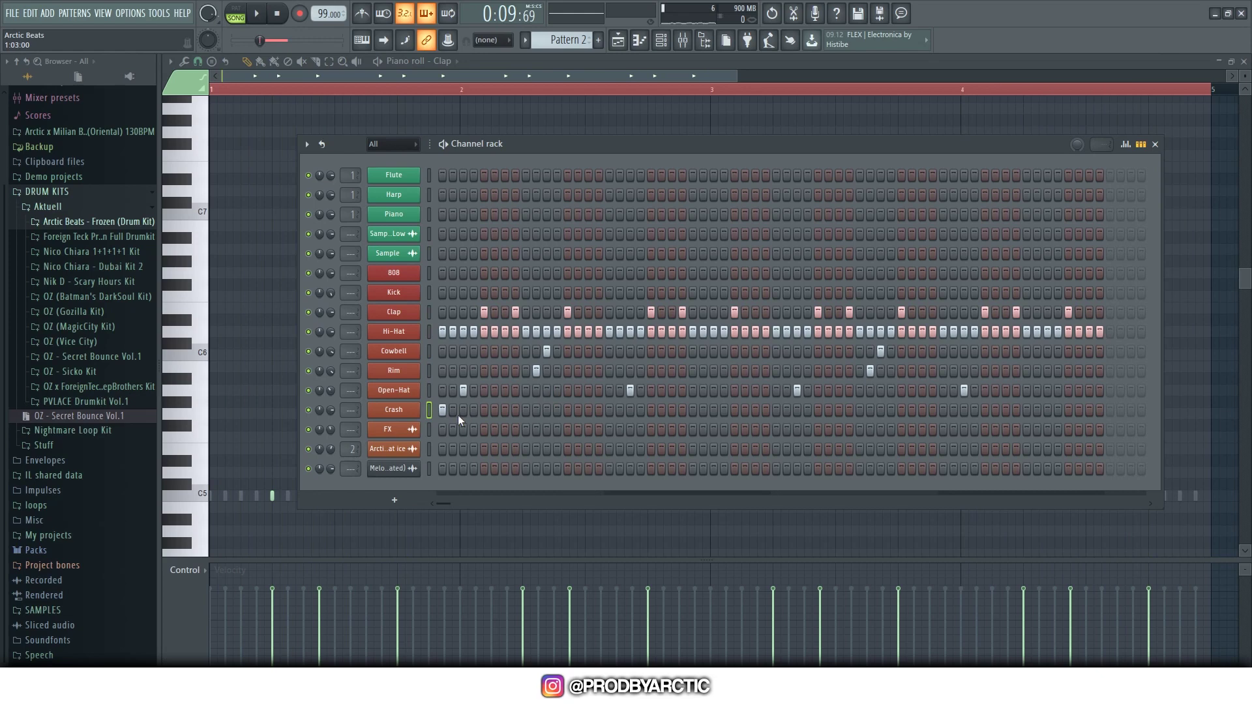
- Program the Kick's first two bars with hits on steps 1, 11, 14, 17, 25 and 27
left_click(443, 293)
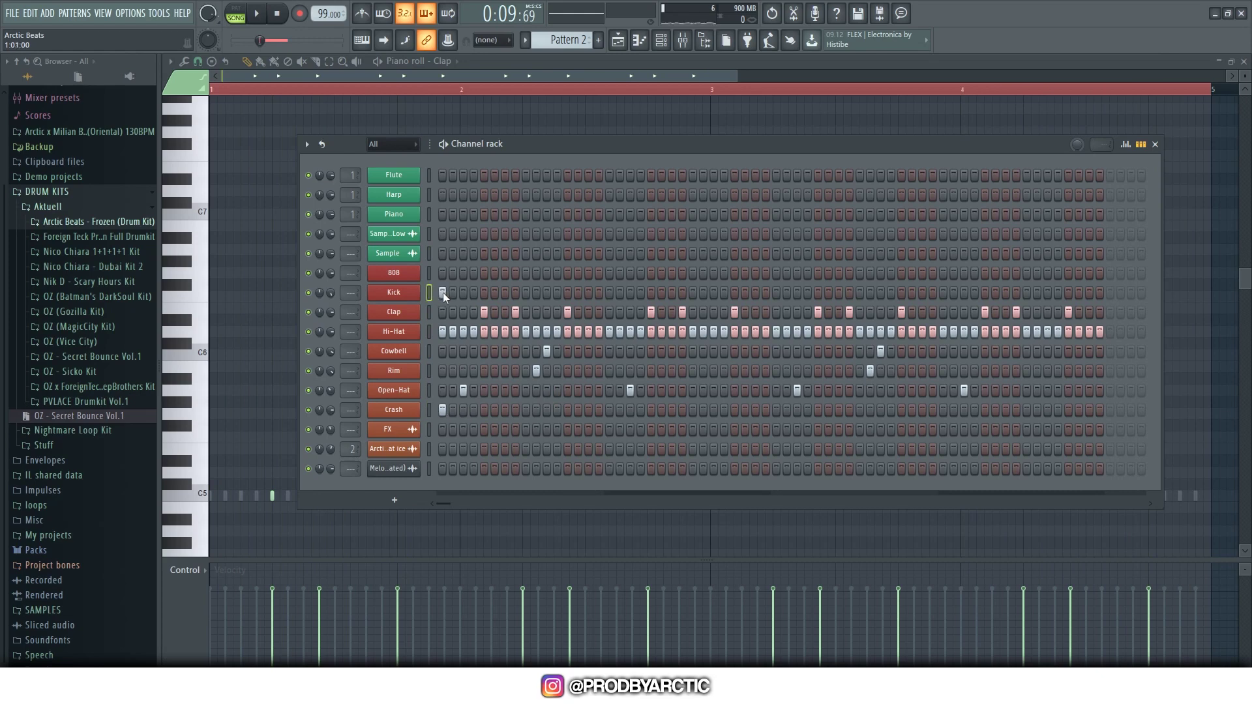
left_click(545, 292)
key("space")
left_click(577, 293)
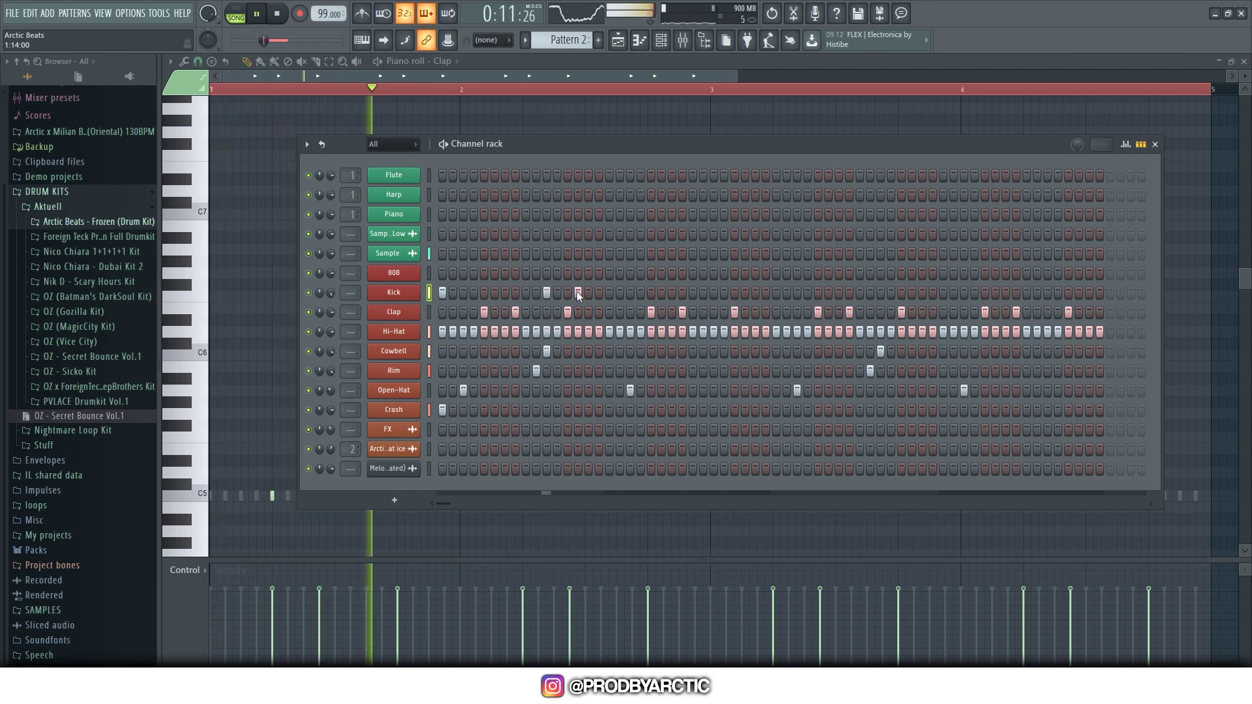
left_click(599, 292)
key("space")
right_click(600, 292)
left_click(610, 292)
left_click(693, 292)
left_click(714, 292)
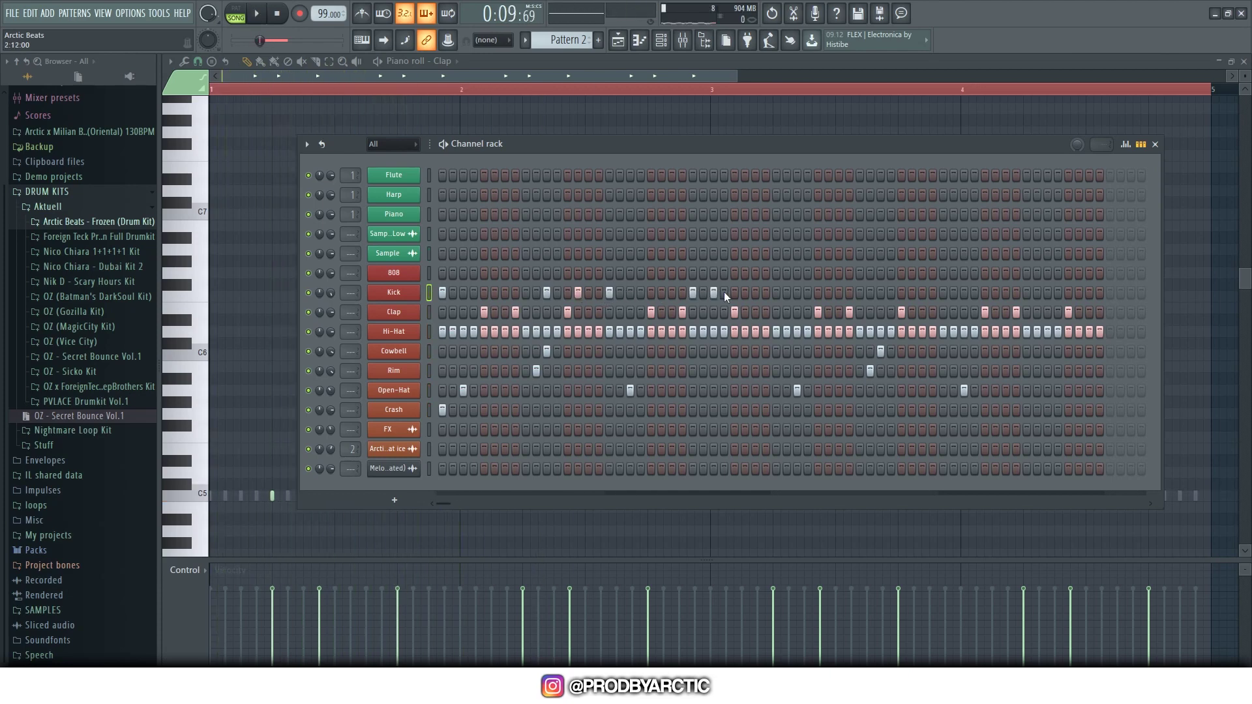
- Replace the trial Kick hits in bars 3 and 4 with a copy of the first two bars, moving the last two hits to steps 56 and 58
left_click(776, 292)
left_click(829, 292)
left_click(859, 292)
key("space")
key("F7")
left_click_drag(679, 528, 1050, 96, "ctrl")
key("Delete")
key("ctrl+b")
key("F6")
key("space")
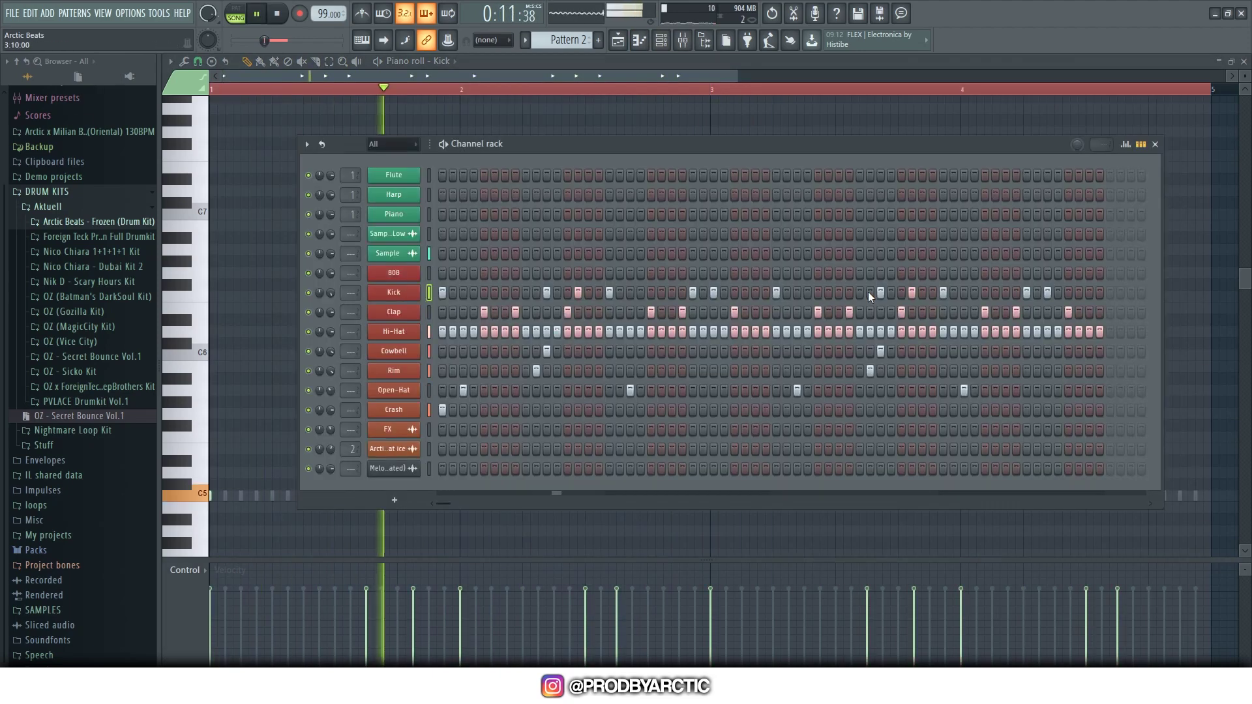
key("space")
key("space")
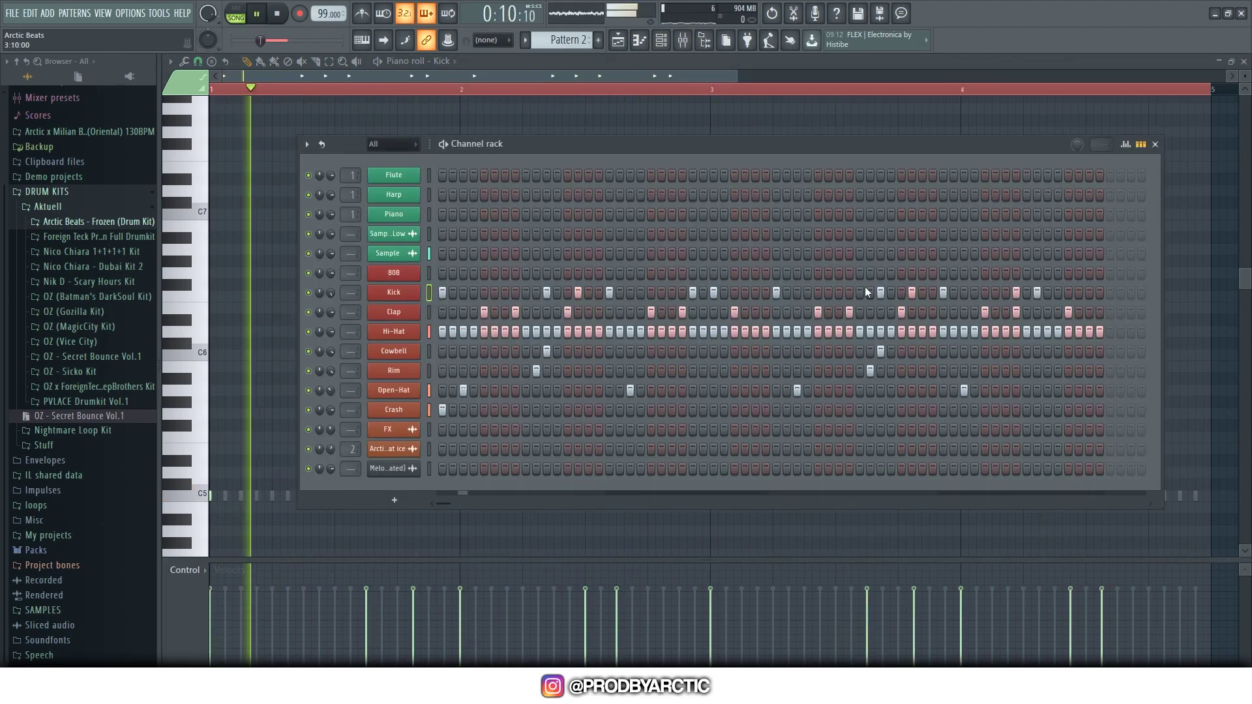
- Add a Kick hit on step 61 and copy the complete Kick pattern to the 808 channel
left_click(1068, 292)
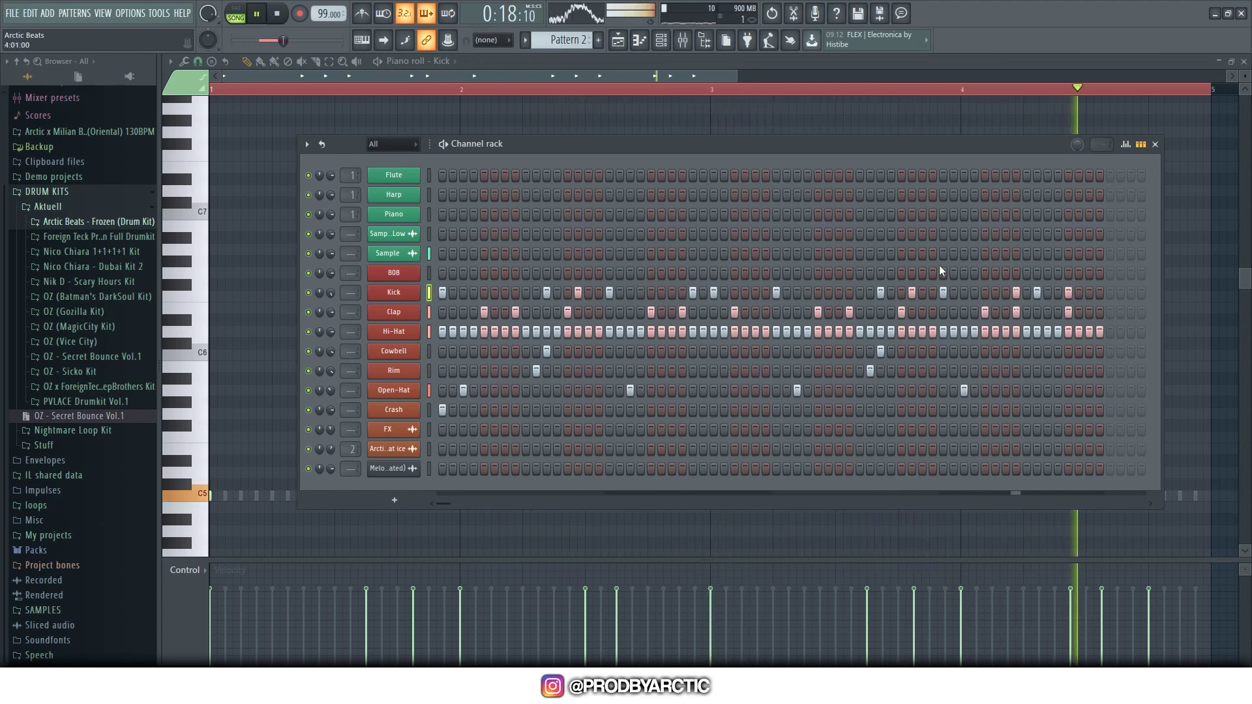
key("space")
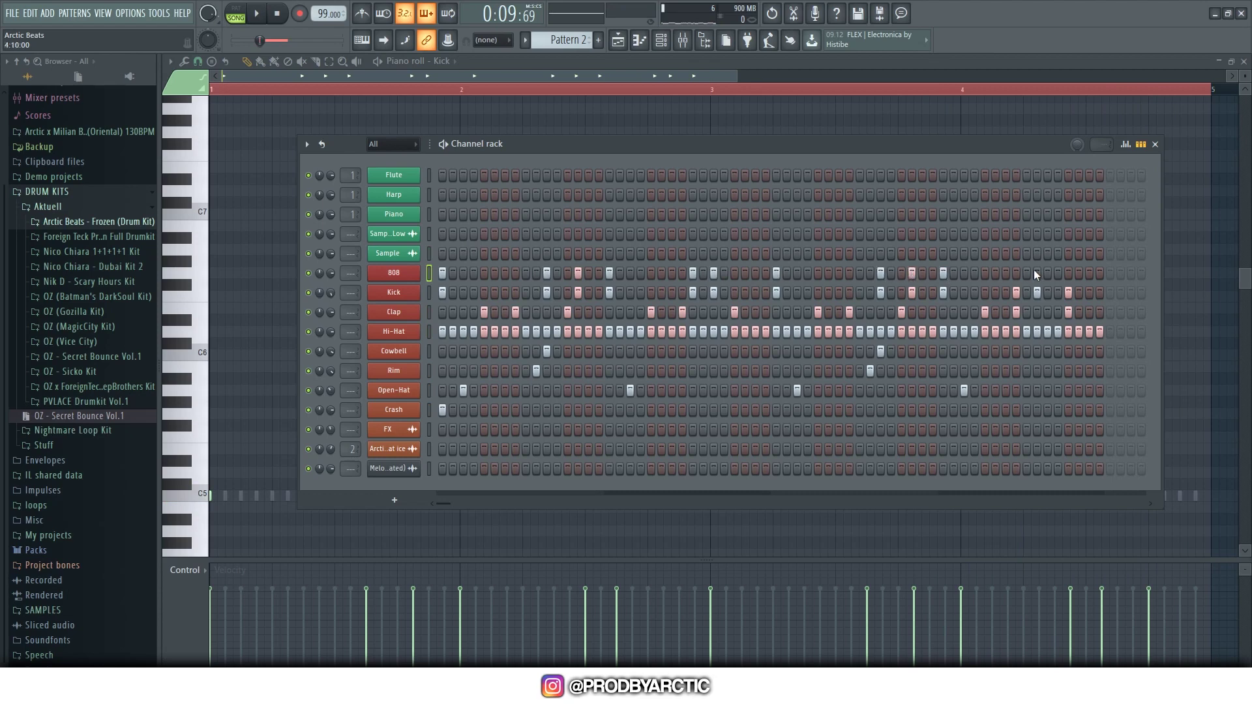
- Inspect the 808 channel's sample settings and volume envelope
right_click(408, 281)
left_click(464, 274)
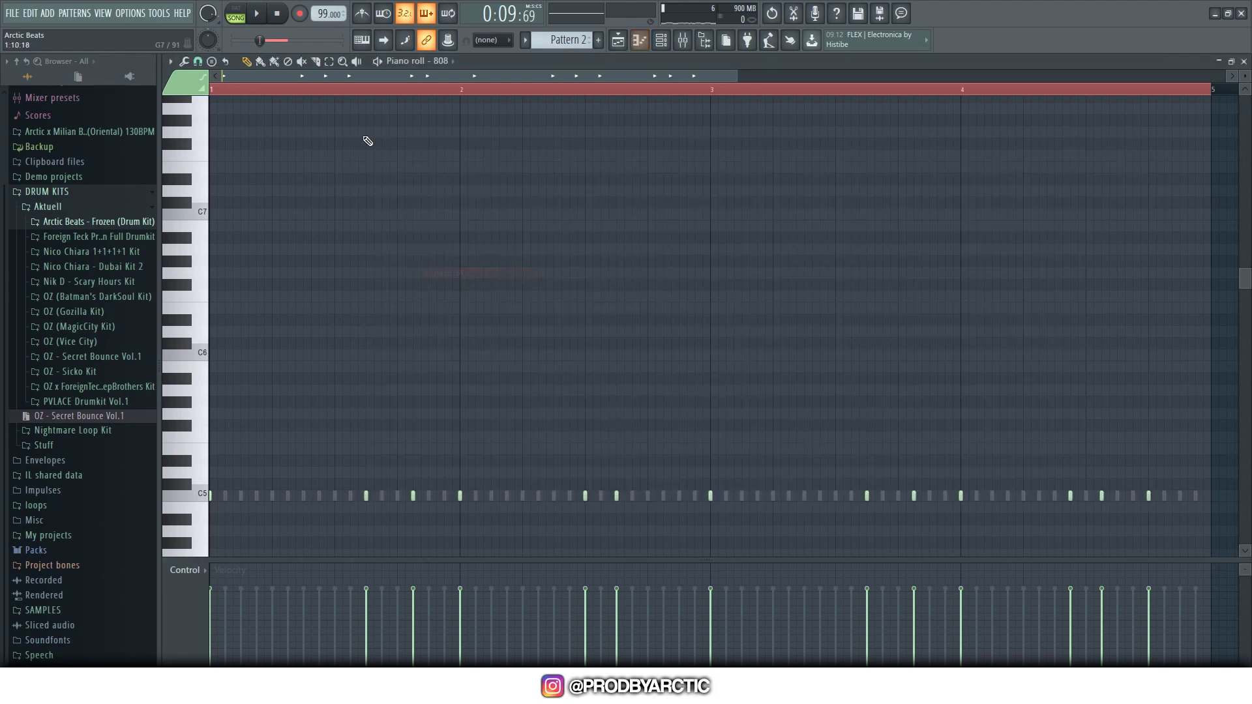
left_click(661, 41)
left_click(406, 272)
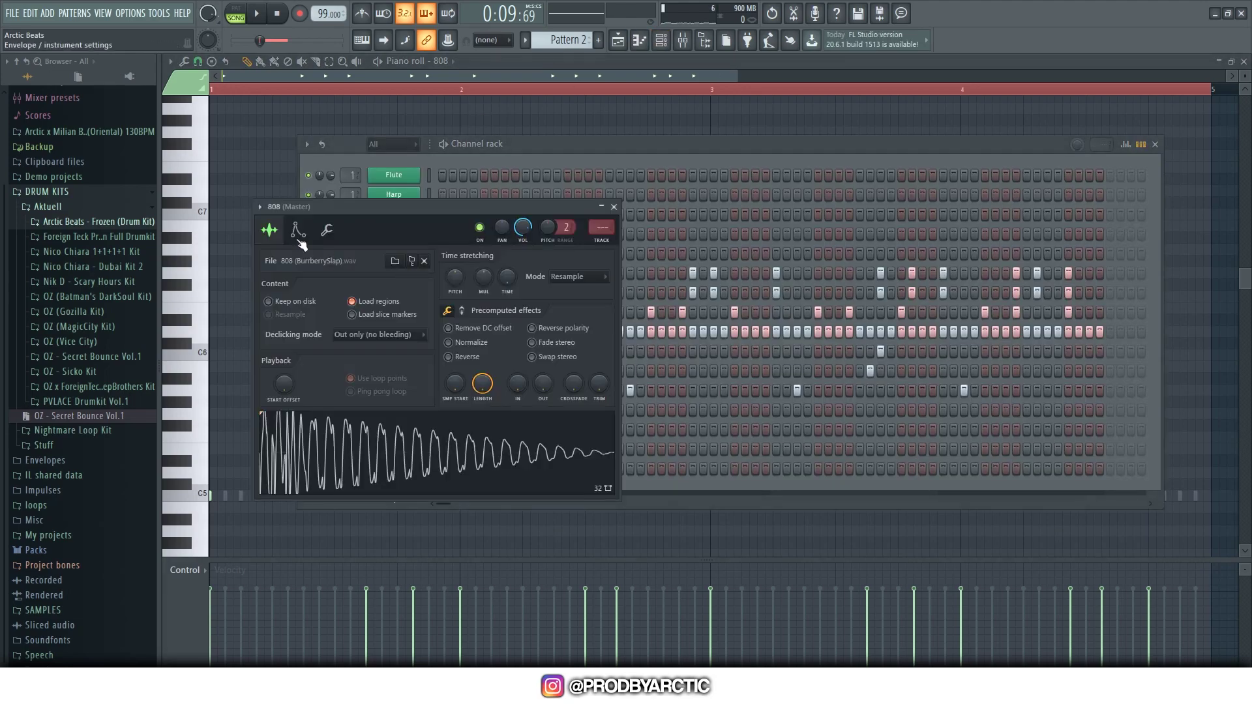
left_click(298, 230)
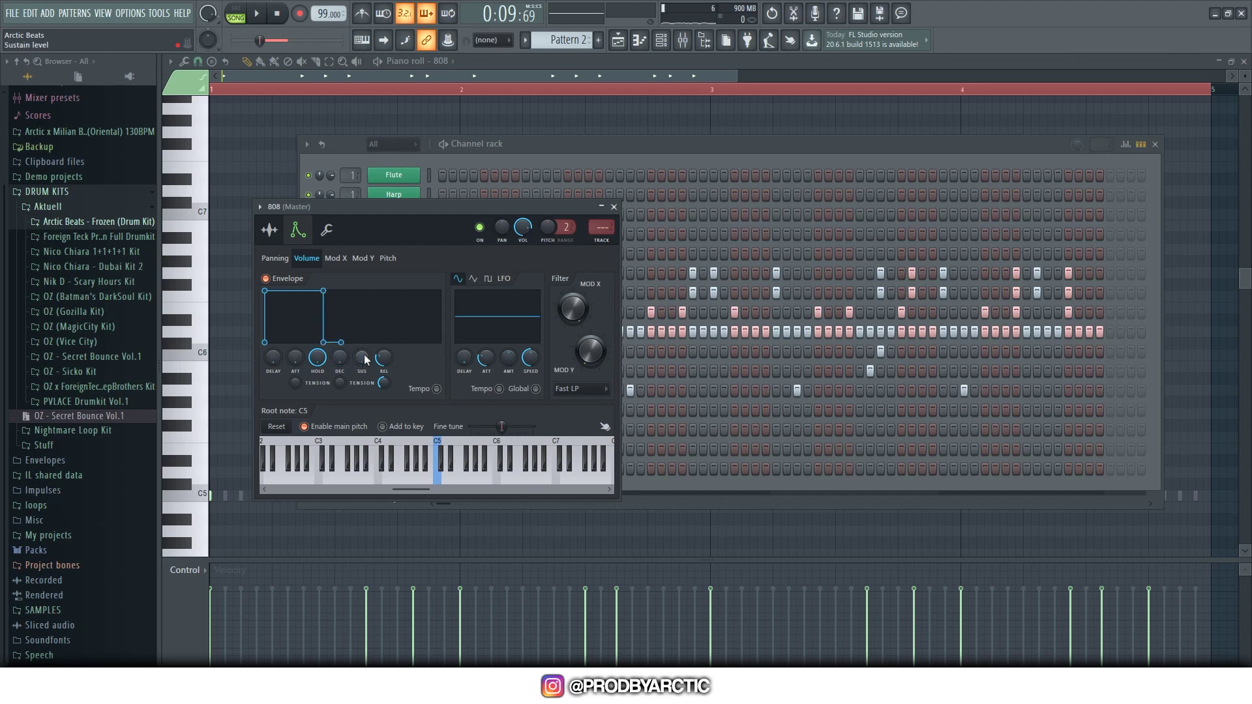
left_click(269, 231)
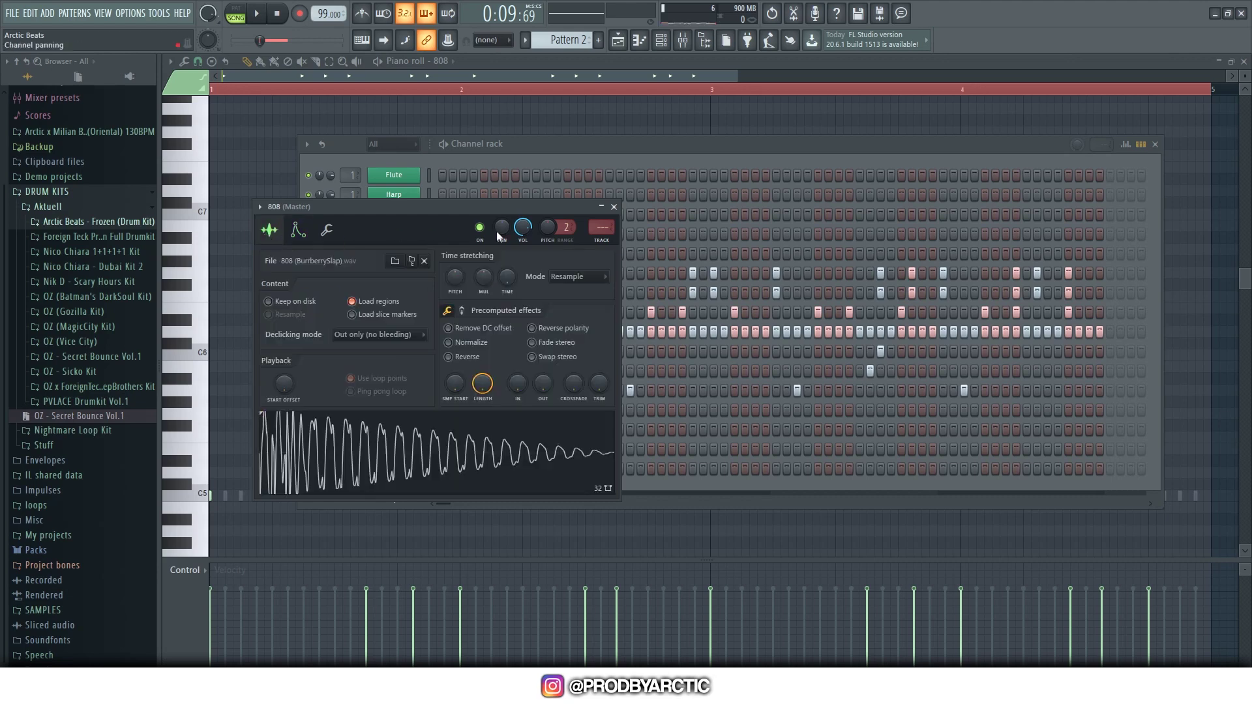
left_click(615, 207)
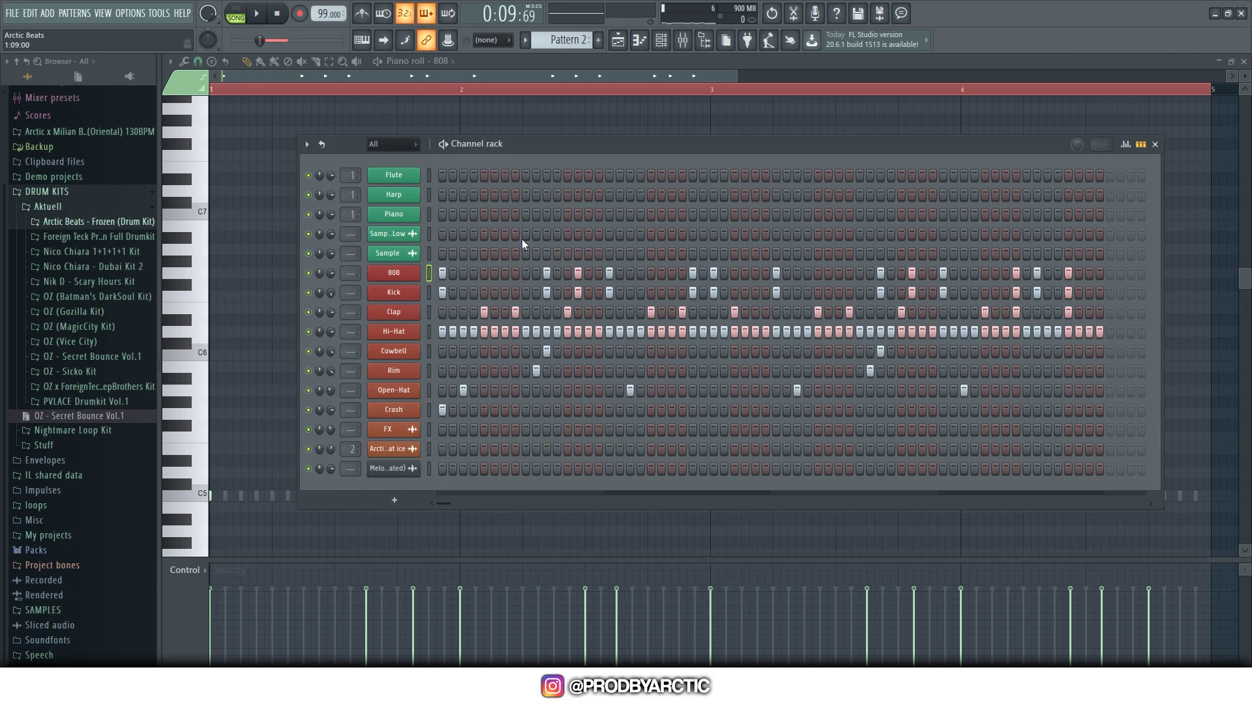
- Extend each 808 note to meet the next one, with the last note reaching the end of bar 4
right_click(415, 277)
left_click(446, 273)
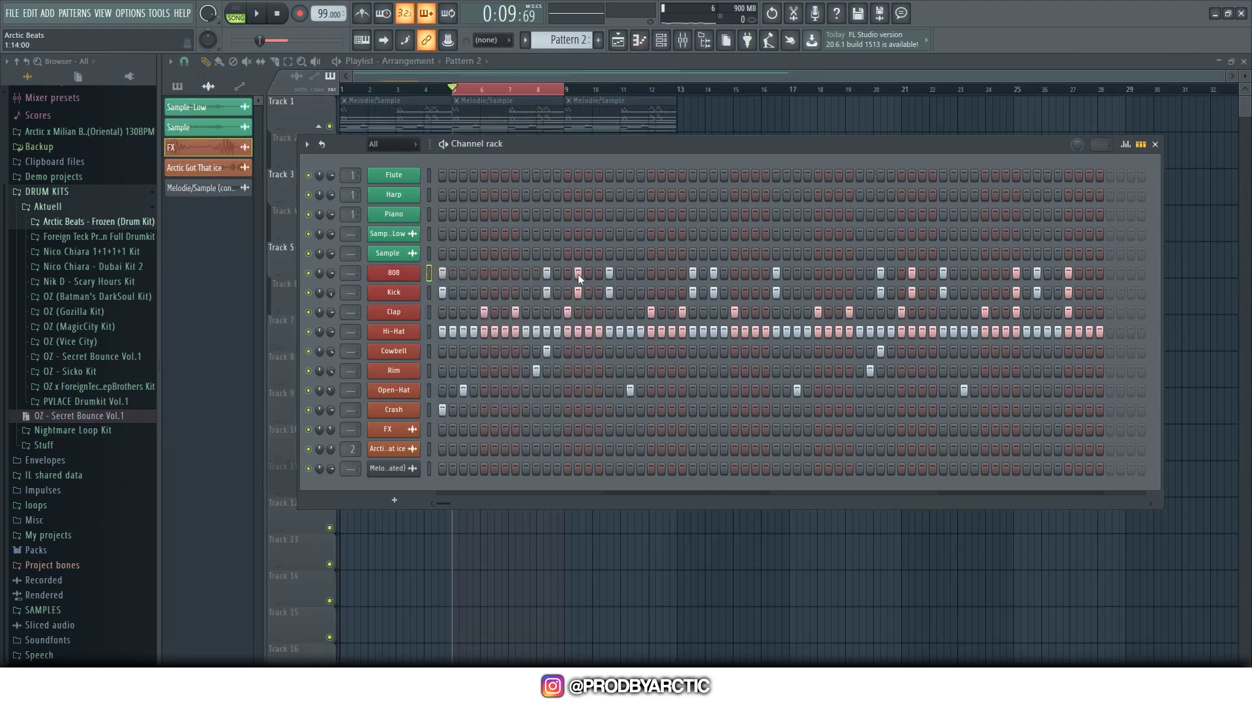
right_click(411, 273)
left_click(455, 273)
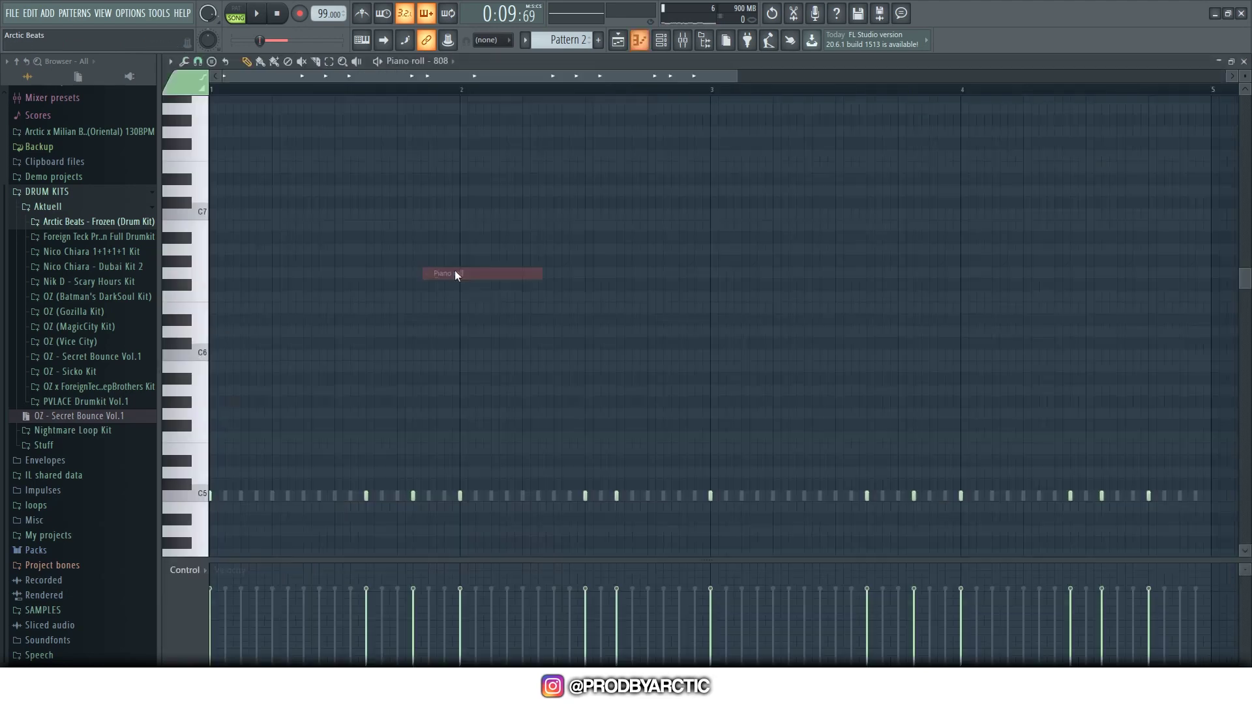
left_click(1213, 497)
key("ctrl+l")
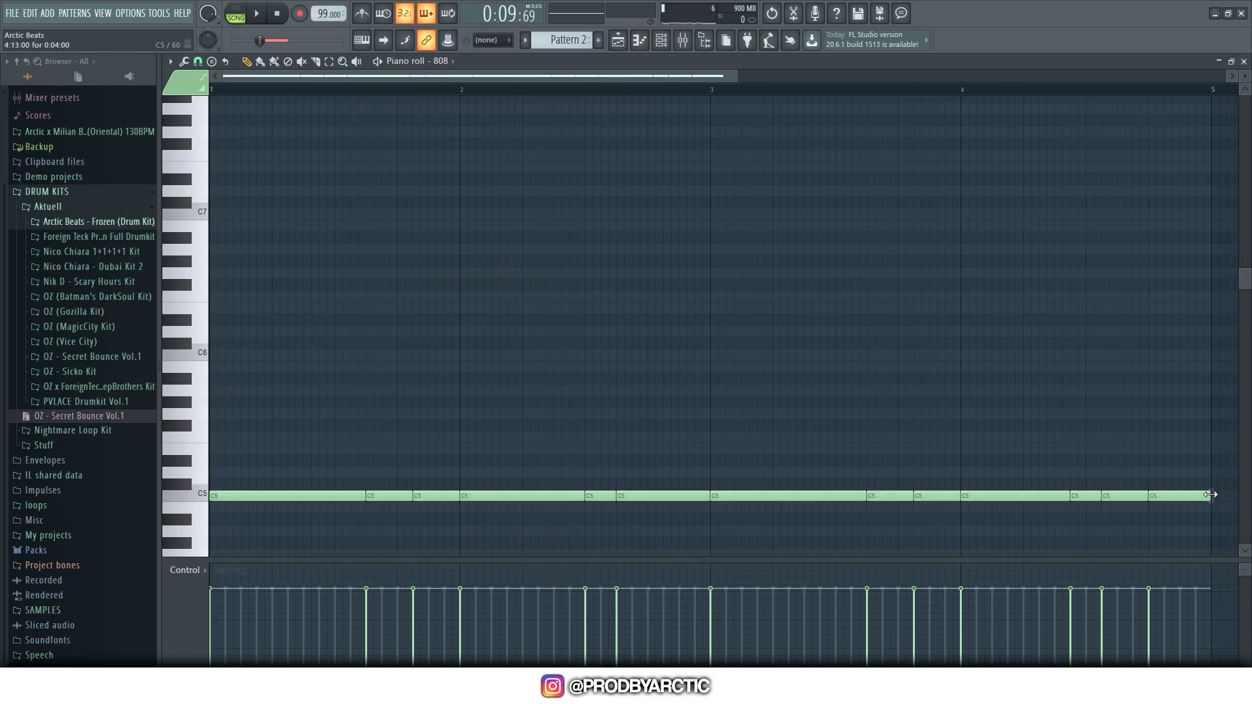
- Play back the pattern and audition different 808 pitches against the melody
key("space")
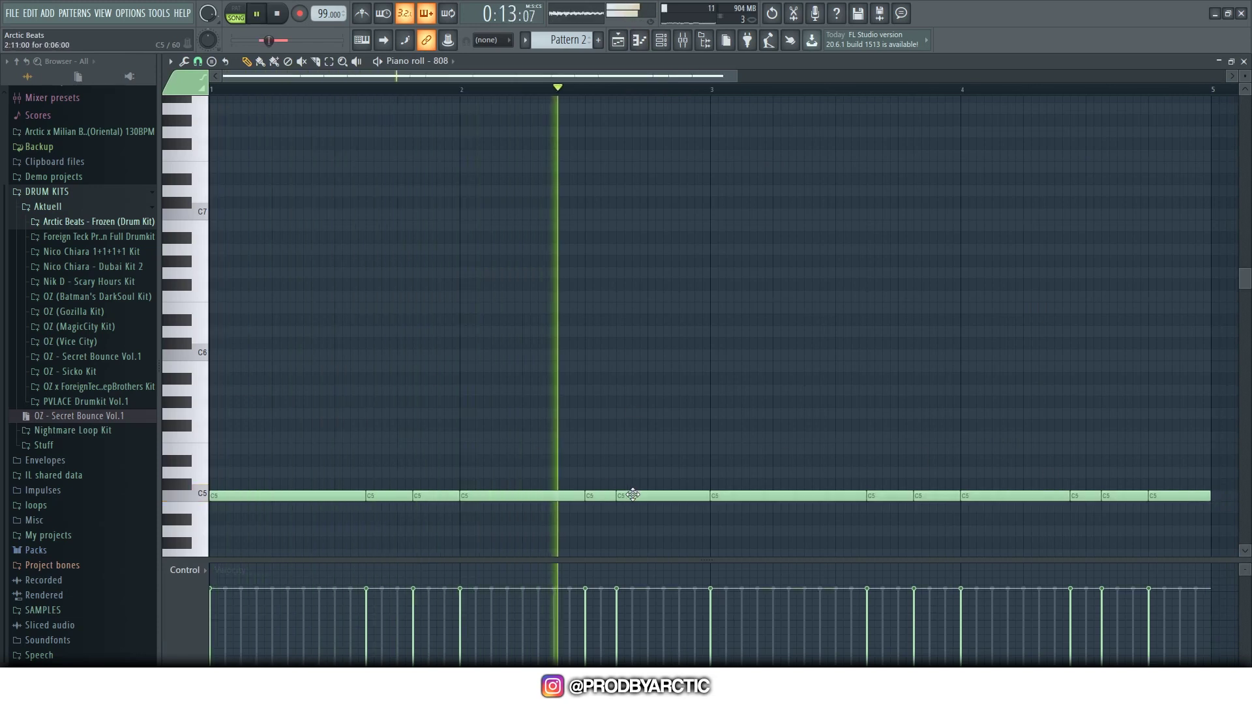
key("space")
left_click_drag(655, 498, 657, 514)
scroll(657, 391, "down", 2)
key("space")
left_click(734, 282)
right_click(740, 282)
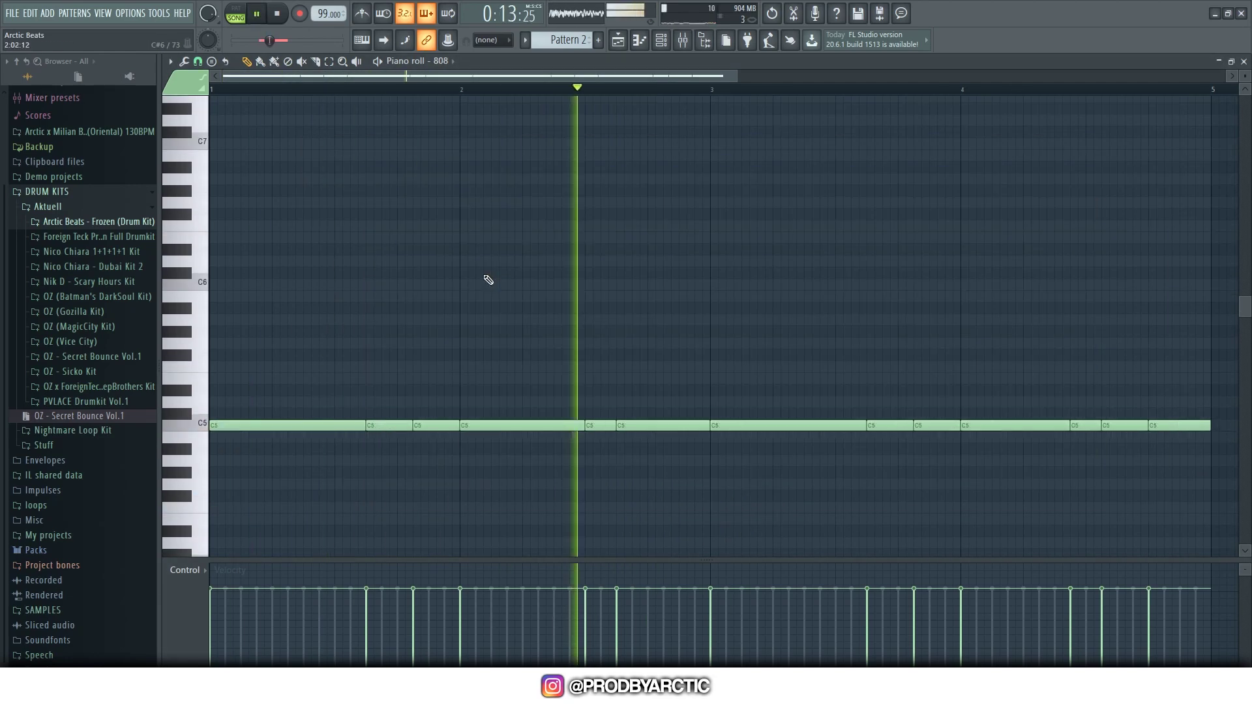
- Copy the 808 notes to a new FL Keys channel to check their pitches against the sample
key("space")
key("F6")
key("ctrl+v")
left_click(503, 489)
key("space")
left_click_drag(1176, 416, 1177, 427)
key("space")
key("F6")
key("ctrl+v")
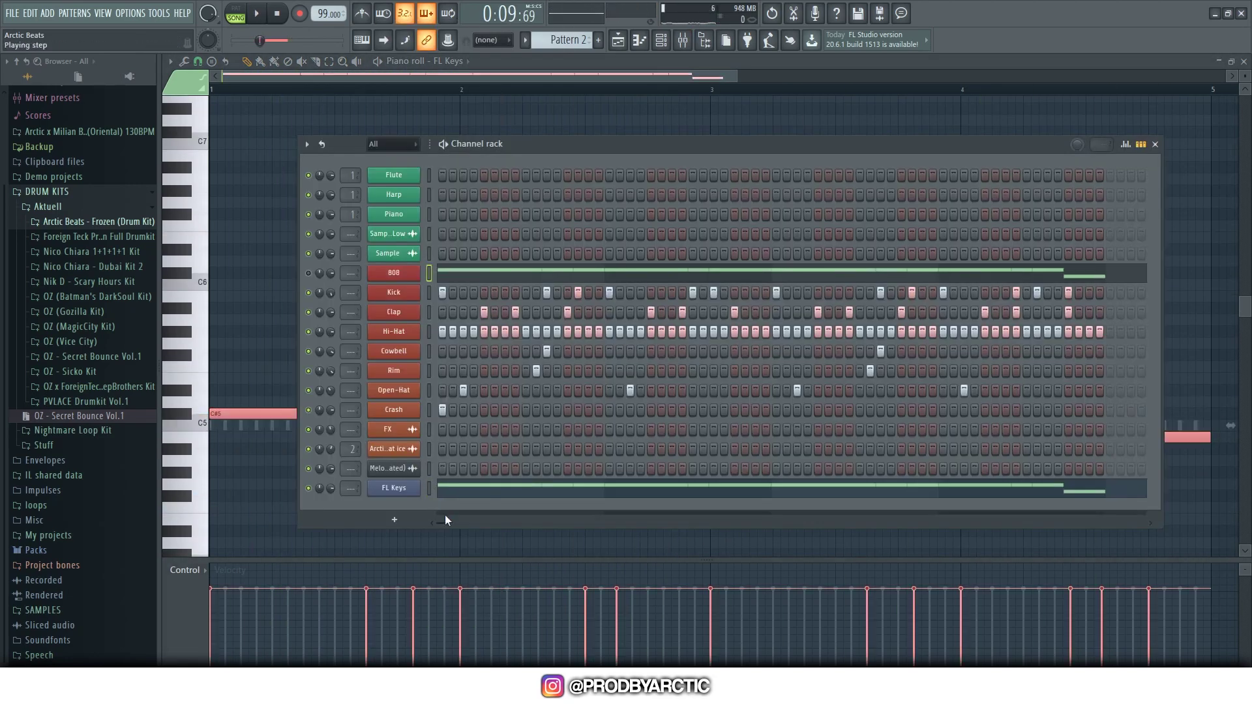
- Remove the FL Keys channel and tune the 808 line to C5, with its last note on B4
key("space")
left_click(458, 280)
key("shift+Up")
key("space")
key("shift+Down")
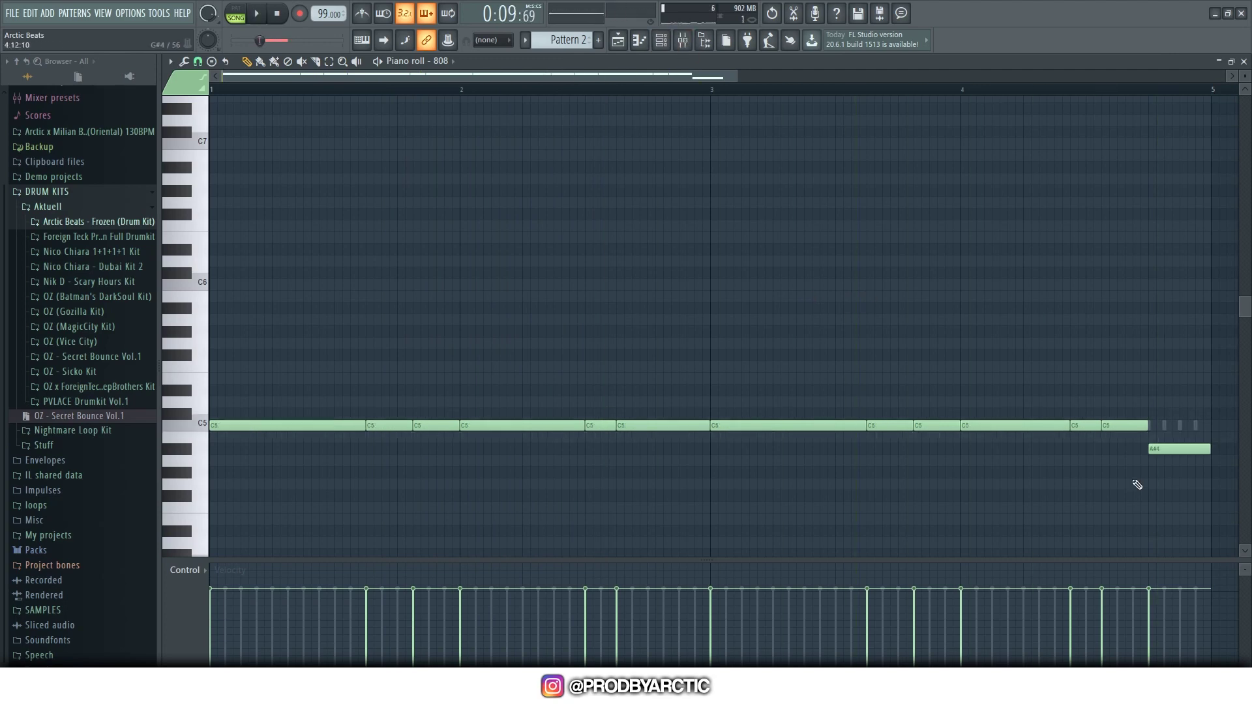
left_click_drag(1177, 449, 1177, 437)
left_click_drag(1135, 391, 225, 432)
key("space")
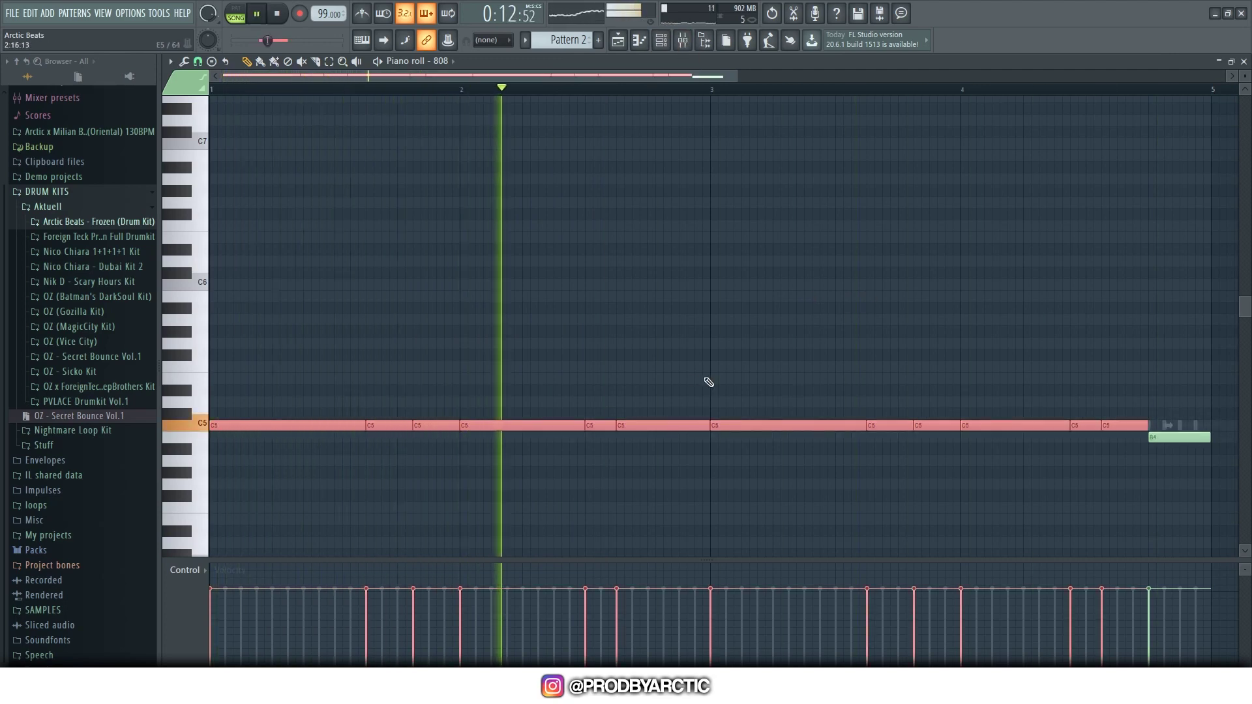
left_click(724, 380, "ctrl")
- Delete the consolidated Melodie/Sample channel and route the drum, FX, vocal tag and sample channels to mixer tracks 3 to 14
left_click(665, 41)
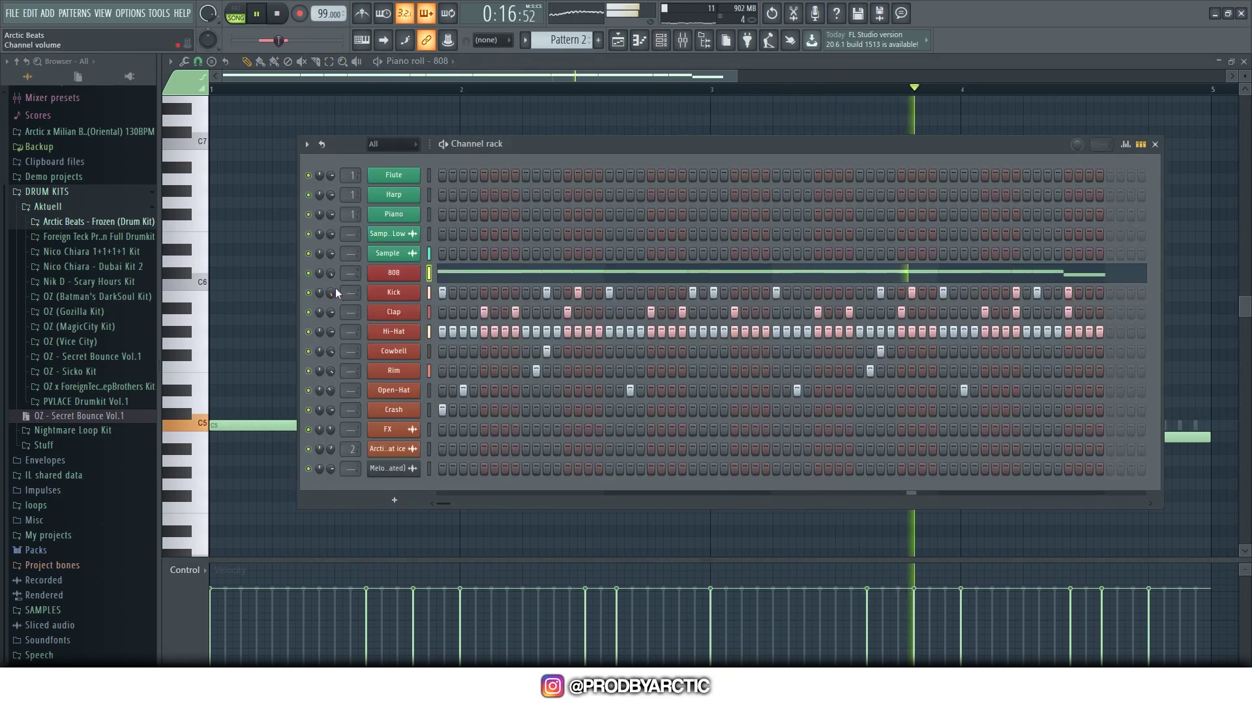
key("space")
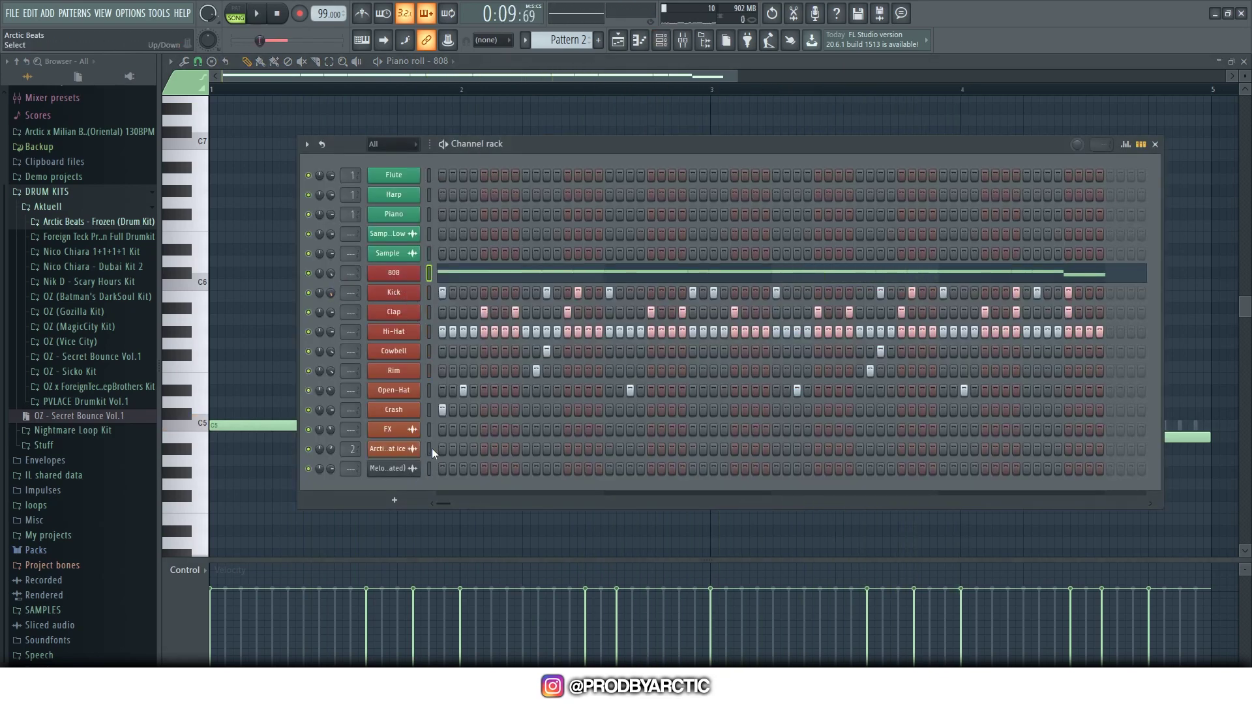
left_click(429, 234)
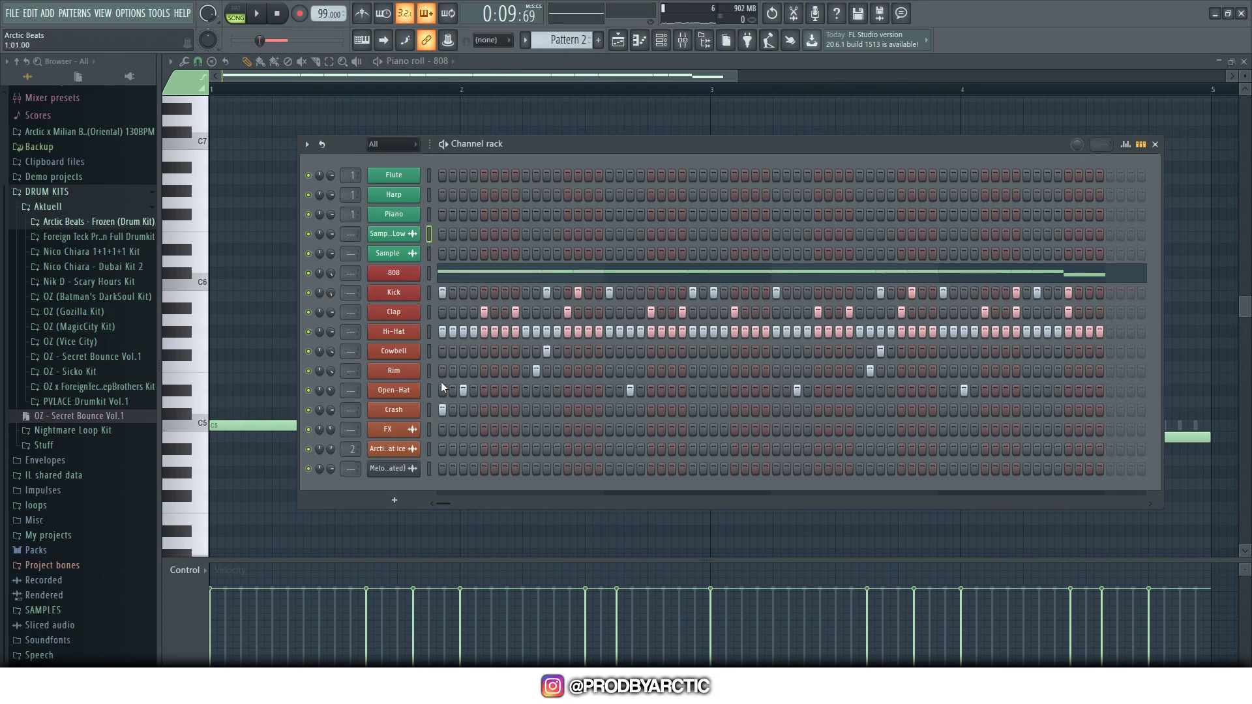
left_click(430, 469)
key("ctrl+a")
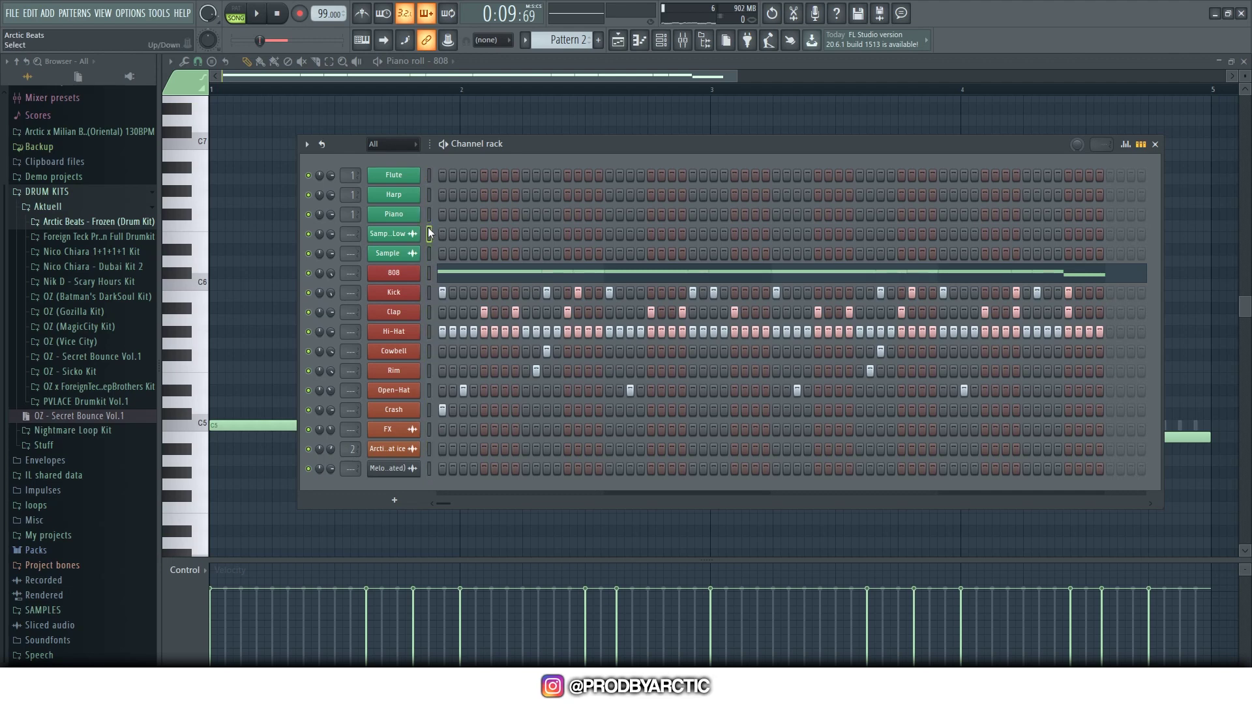
left_click_drag(429, 254, 430, 390)
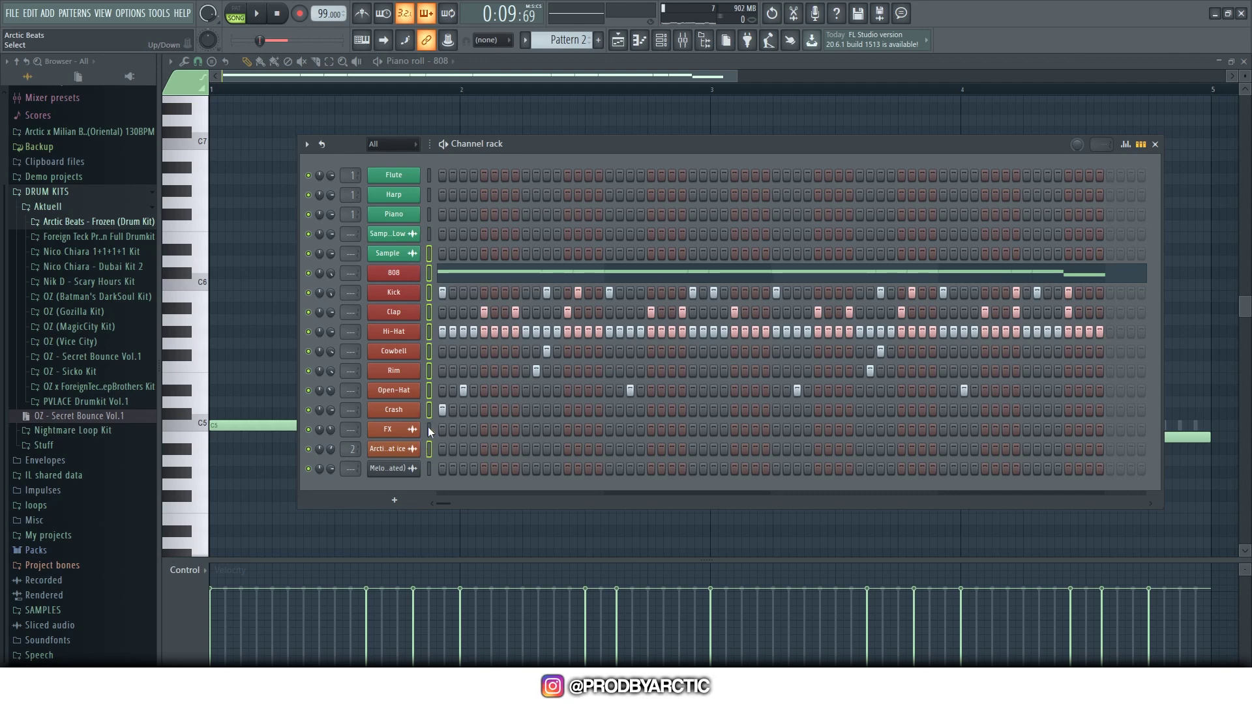
right_click(405, 471)
left_click(443, 607)
left_click(692, 388)
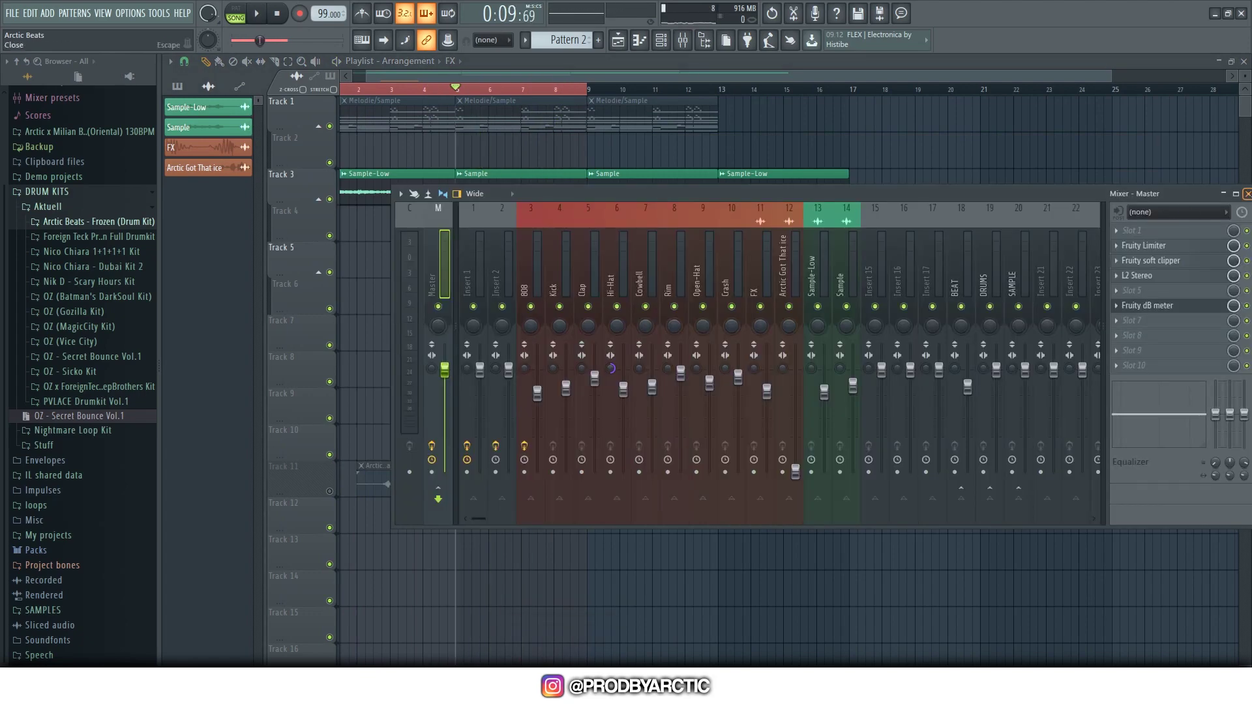
left_click(1247, 194)
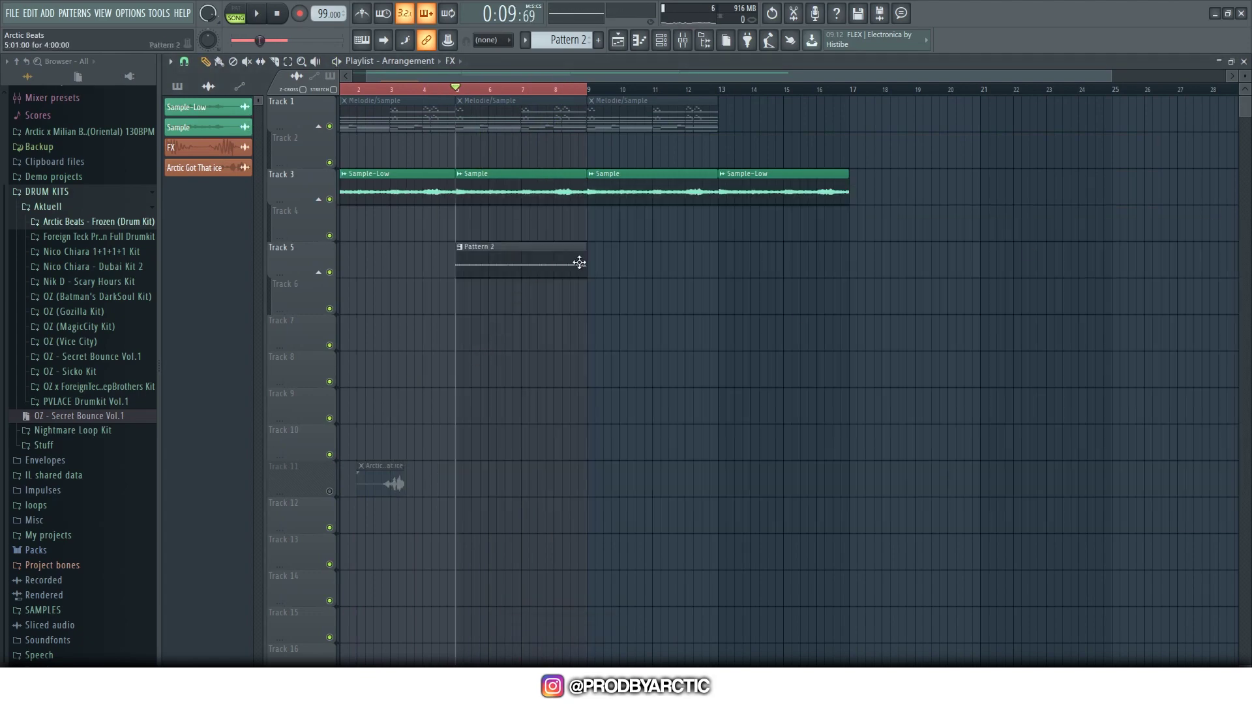
double_click(654, 286)
right_click(654, 309)
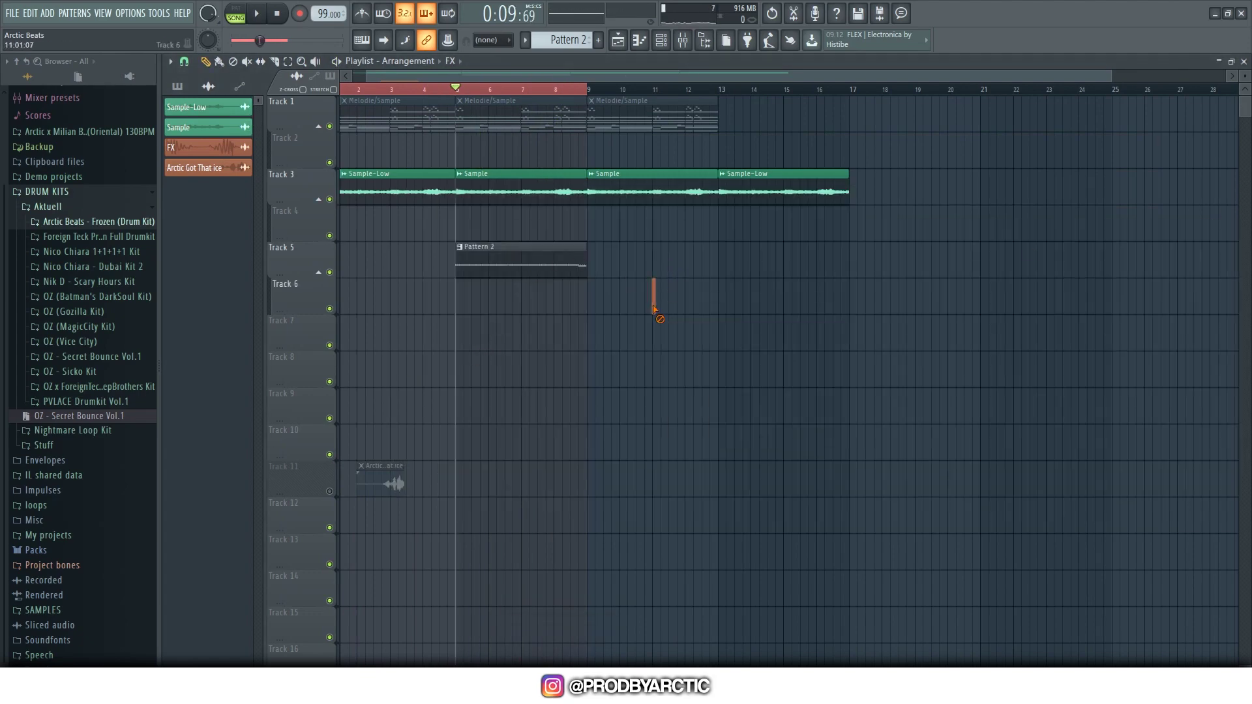
left_click(660, 40)
left_click(1156, 145)
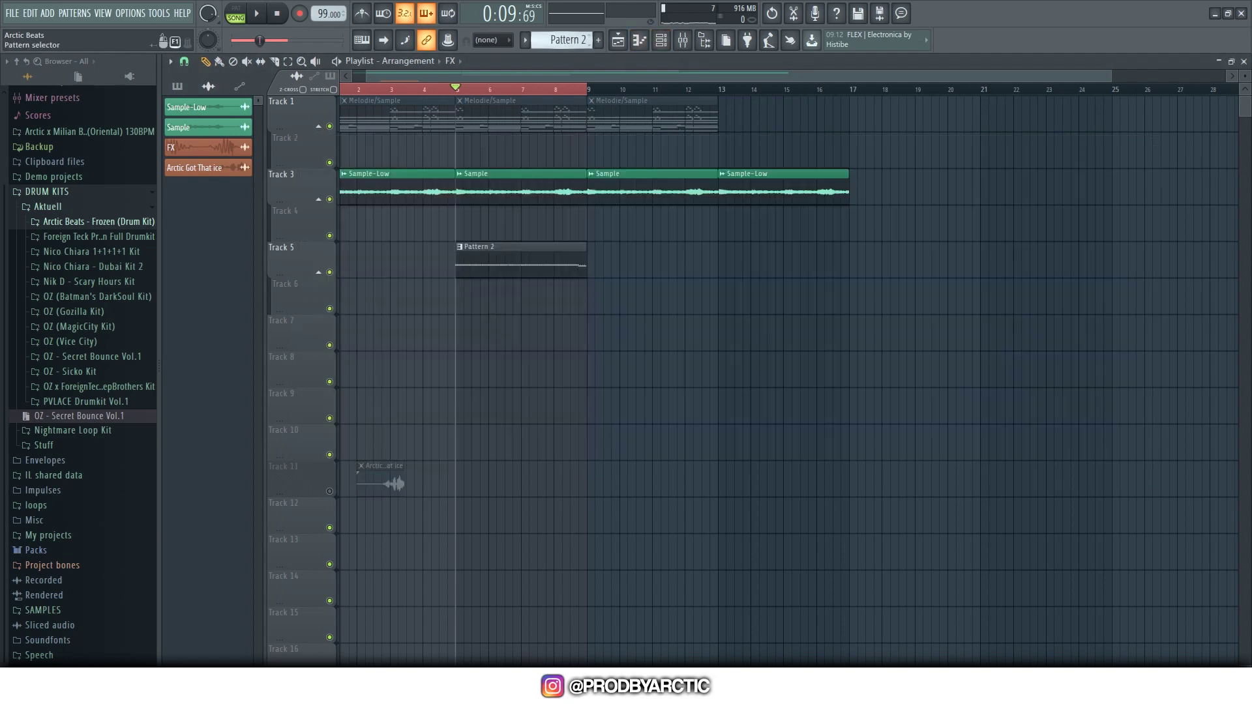
- Split Pattern 2 by channel and remove its clip from Track 5
left_click(587, 39)
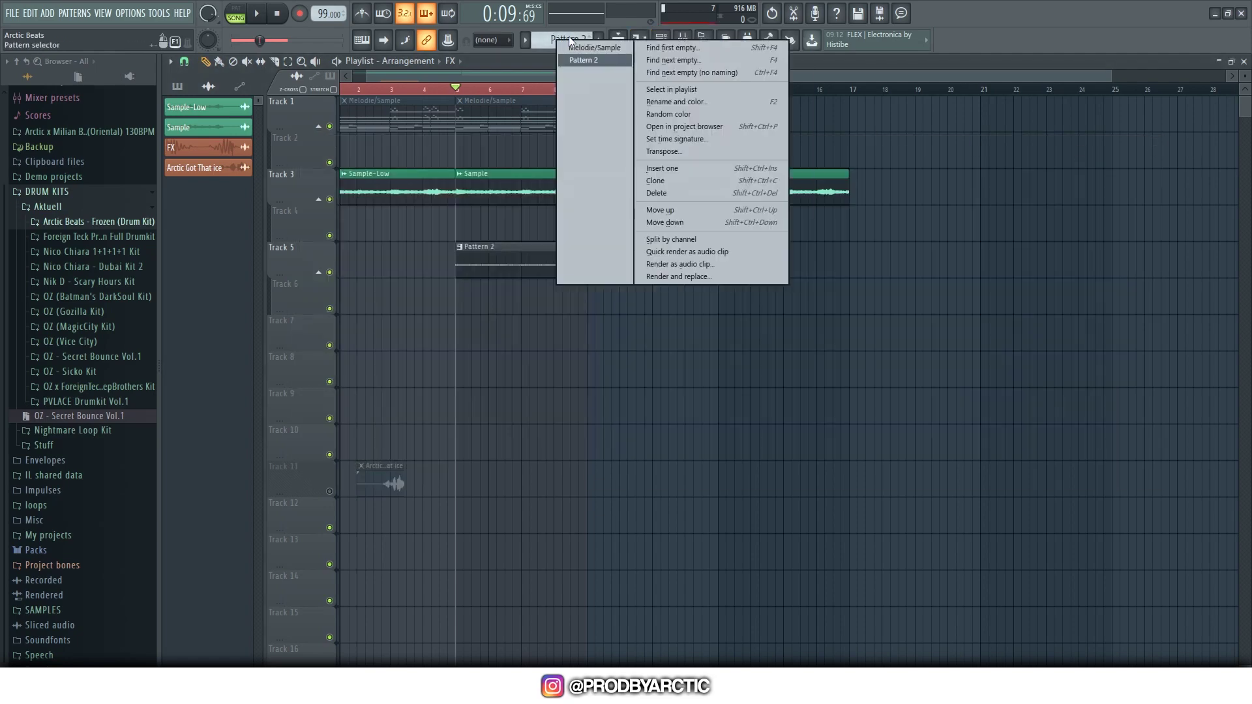
left_click(693, 238)
right_click(522, 266)
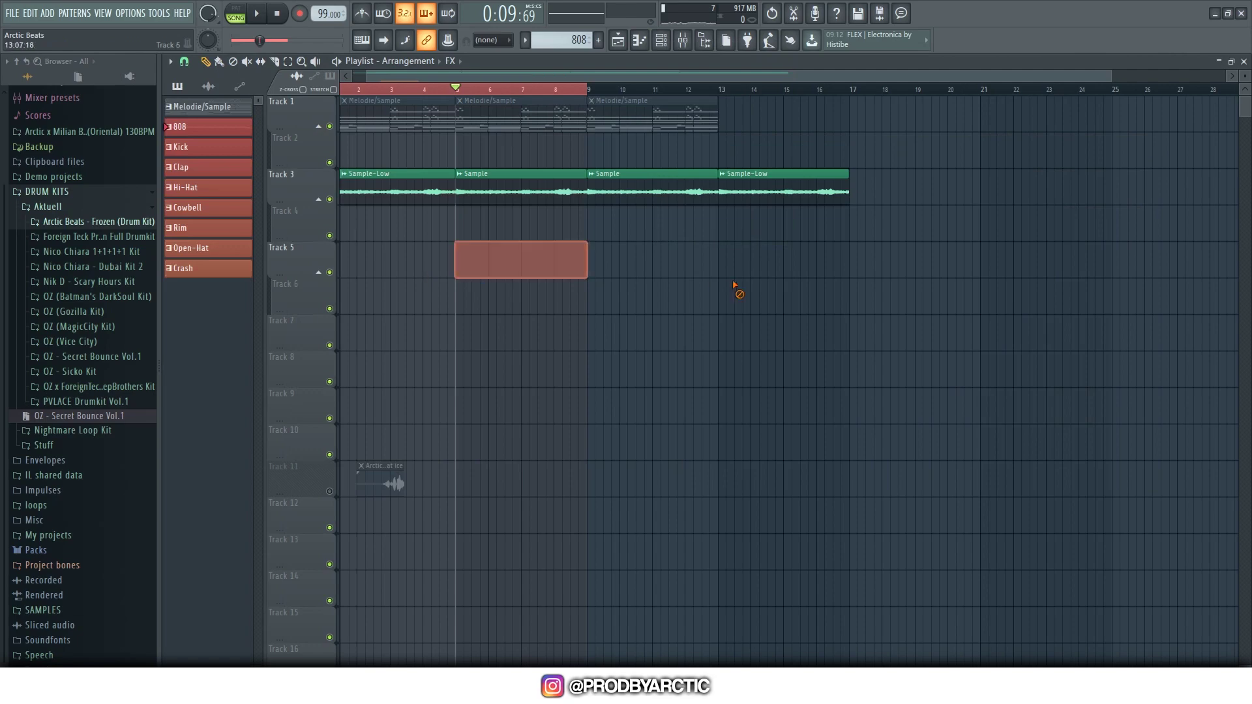
- Place the 808 through Crash patterns at bar 5 on Tracks 5 to 12, and unmute Track 11
left_click(193, 129, "shift")
left_click_drag(193, 129, 477, 257)
left_click(739, 273)
right_click(739, 273)
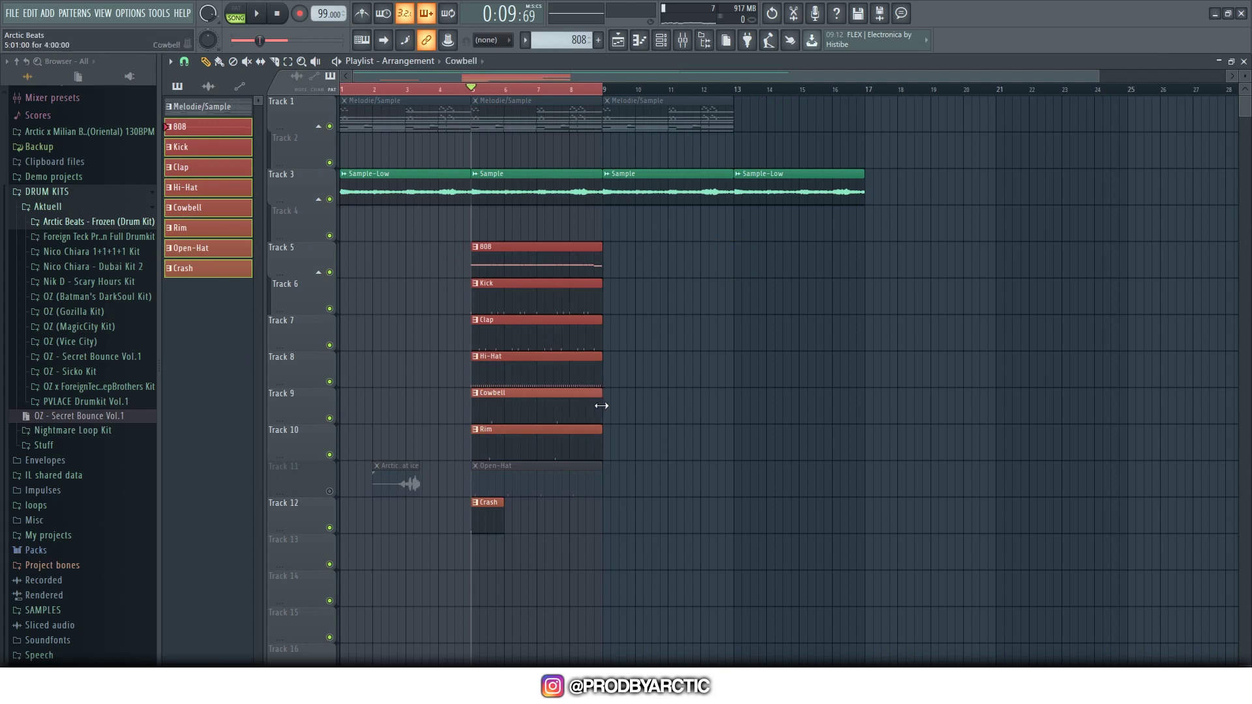
left_click(330, 492)
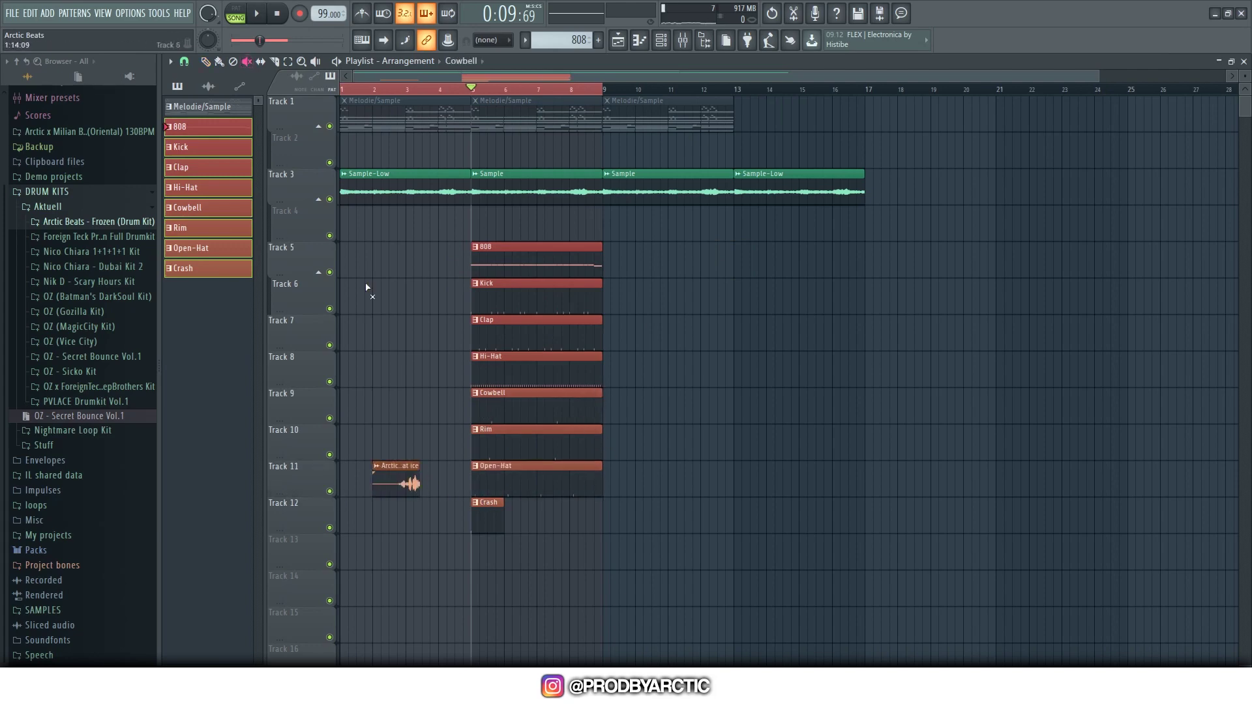
- Place three FX clips on Track 4 in bar 4, at steps 5, 13 and 15, and play them back
left_click_drag(367, 89, 336, 94)
left_click(207, 87)
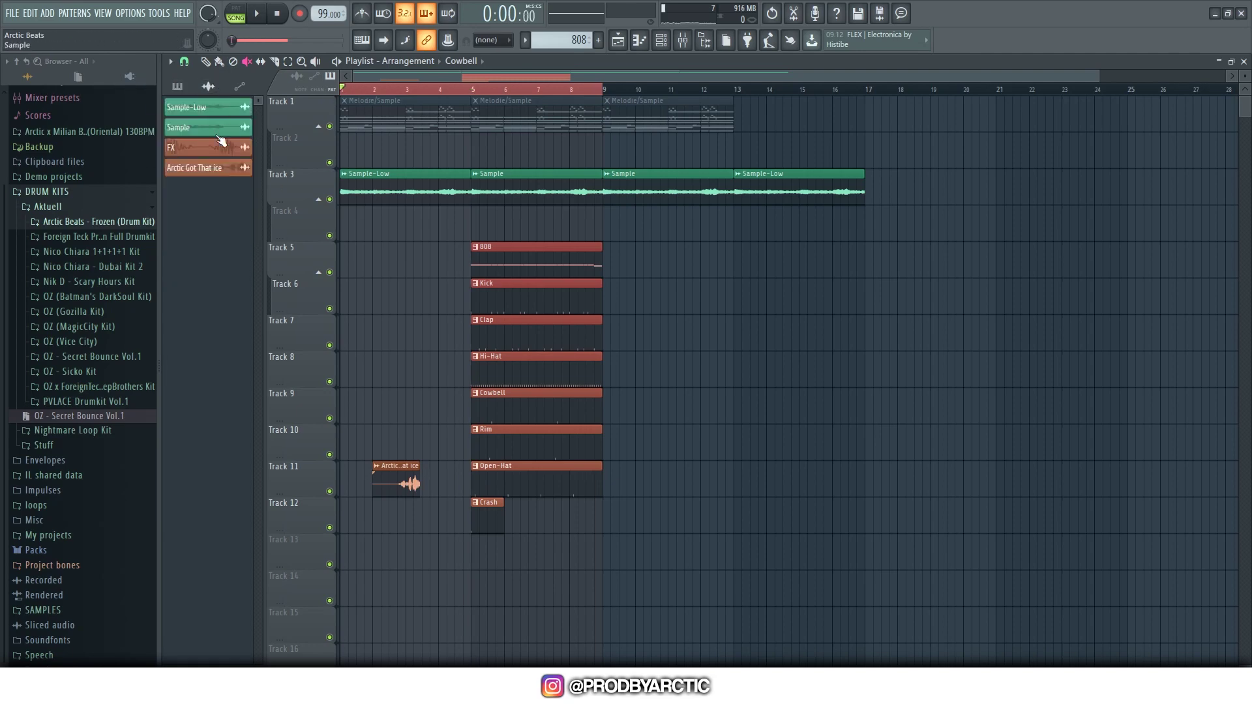
left_click_drag(231, 154, 447, 225)
scroll(461, 85, "up", 3)
left_click_drag(462, 83, 183, 57)
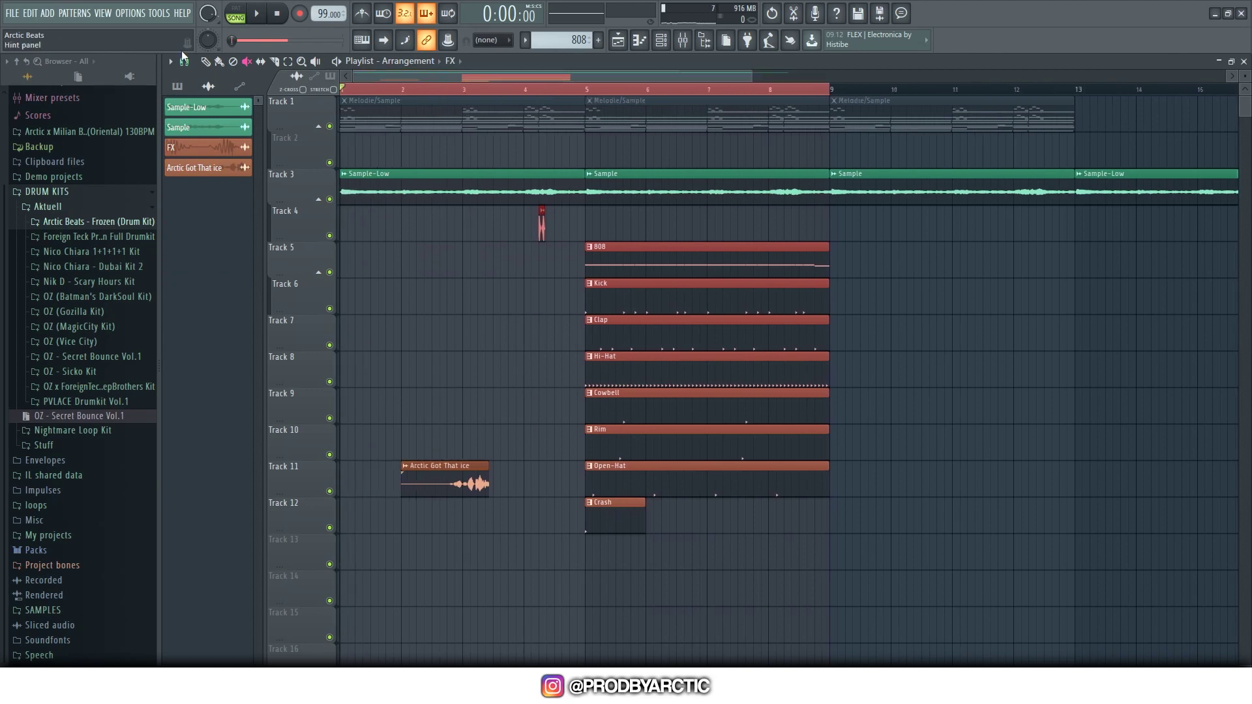
scroll(573, 244, "up", 3)
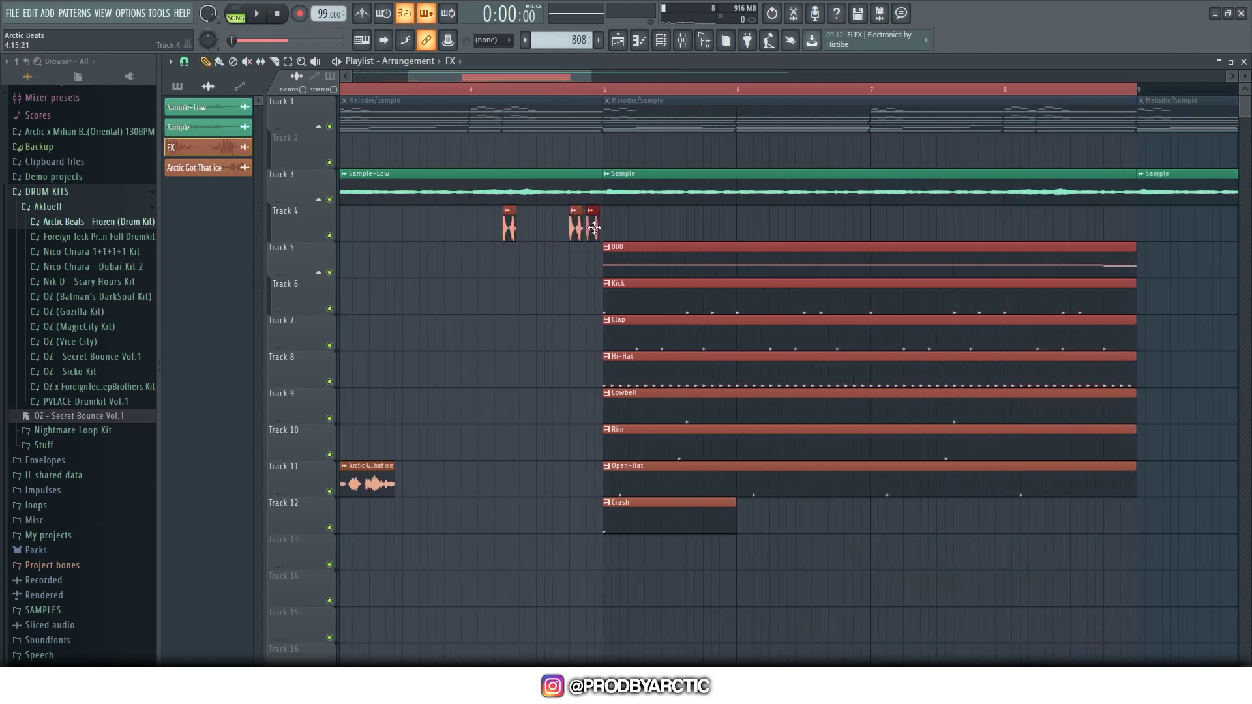
key("space")
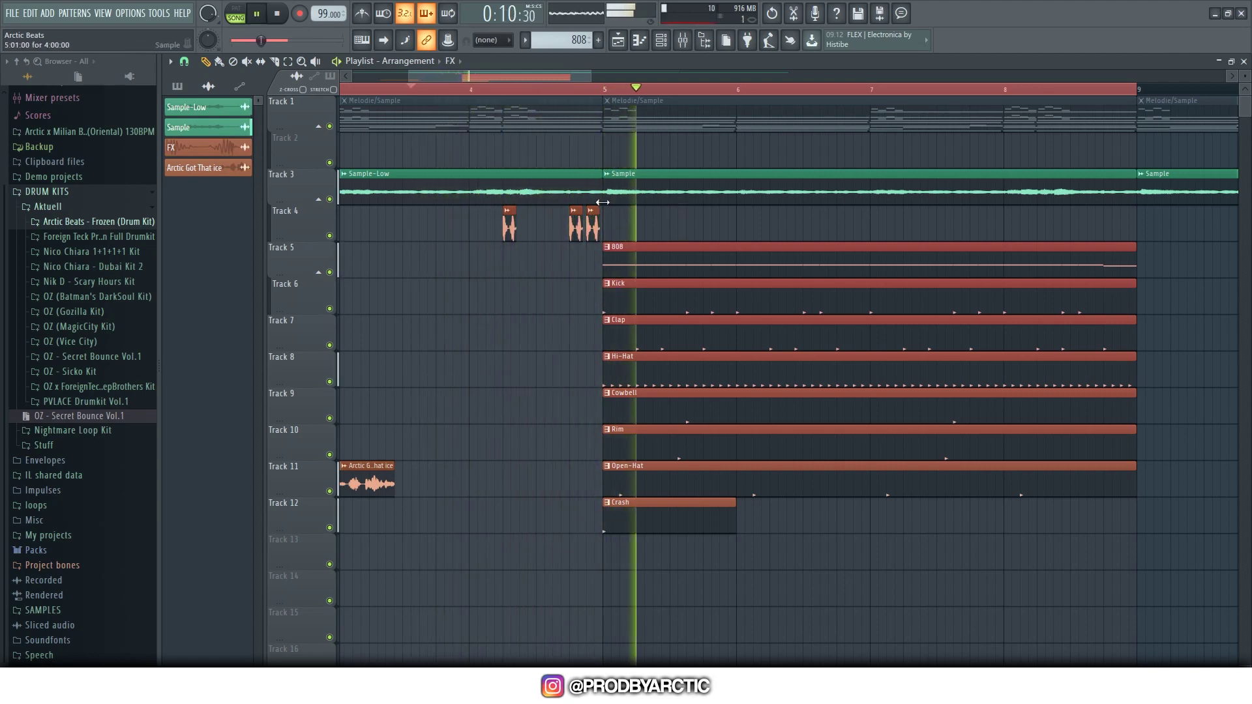
- Trim the first Sample-Low clip to end at step 13 of bar 4, and move the first FX clip to step 9
key("space")
left_click_drag(603, 196, 570, 197)
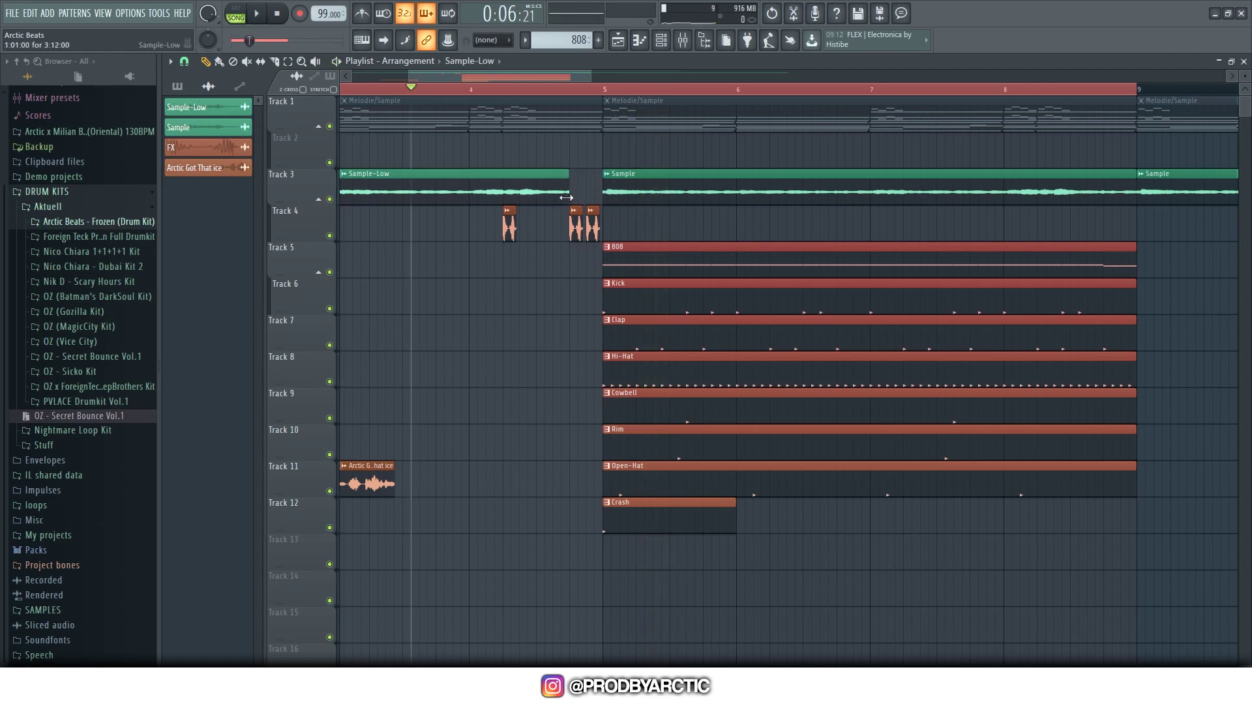
key("space")
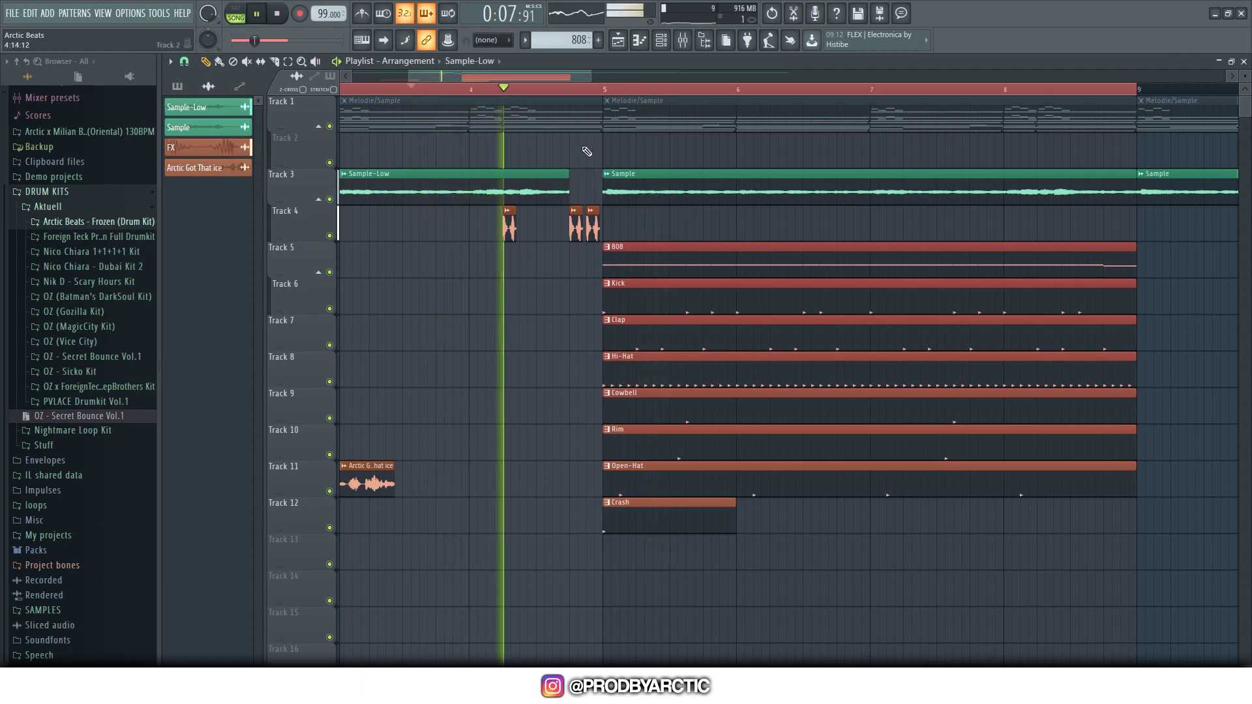
key("space")
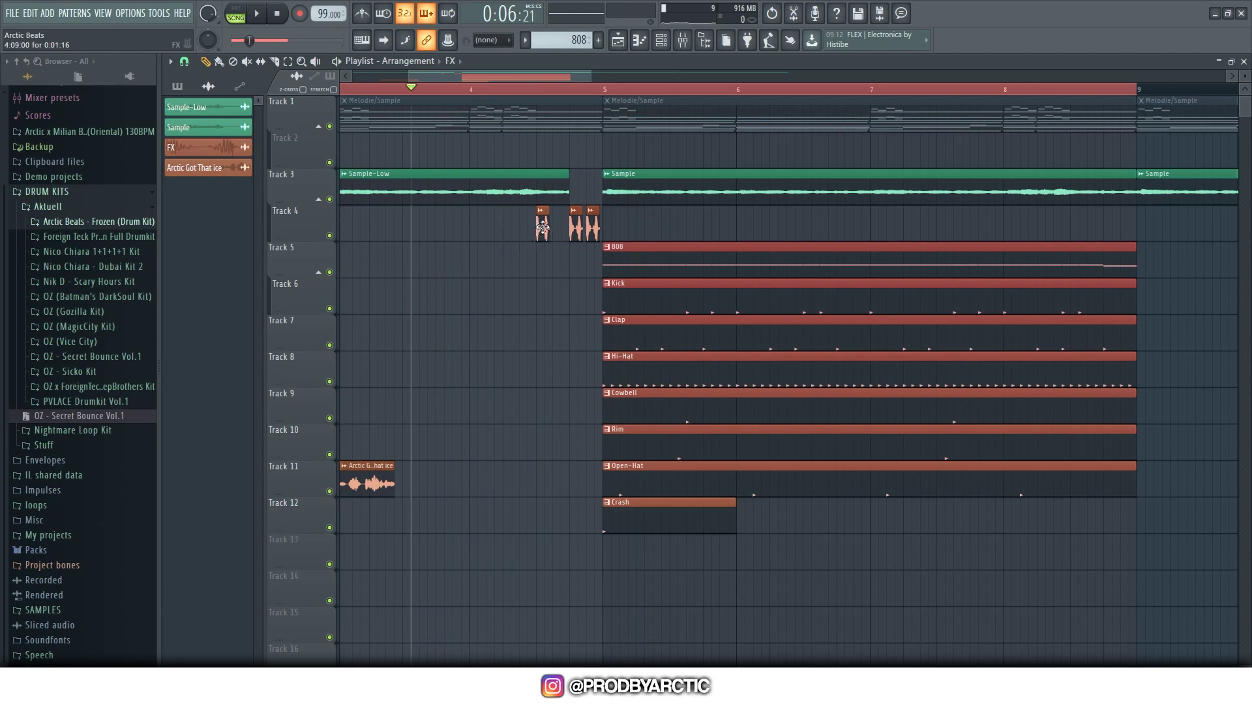
- Play back the FX transition from bar 4 into bar 5 and look at the FX sampler settings
key("space")
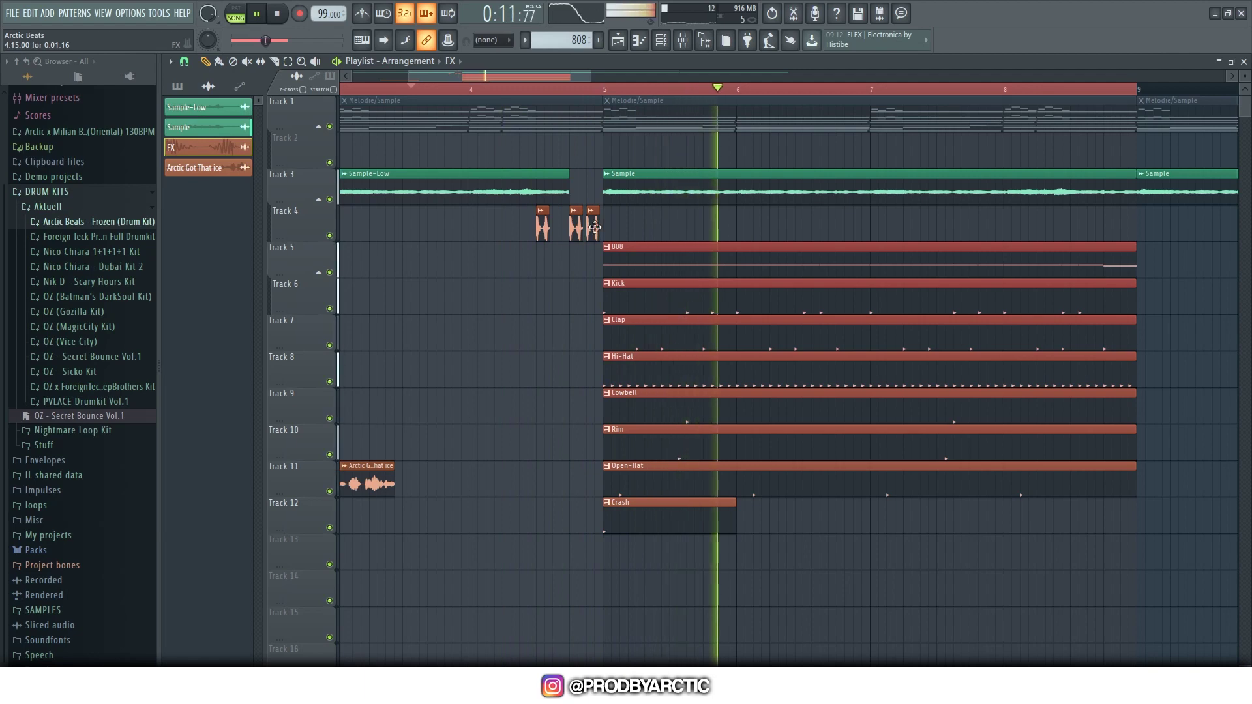
key("space")
left_click(194, 152)
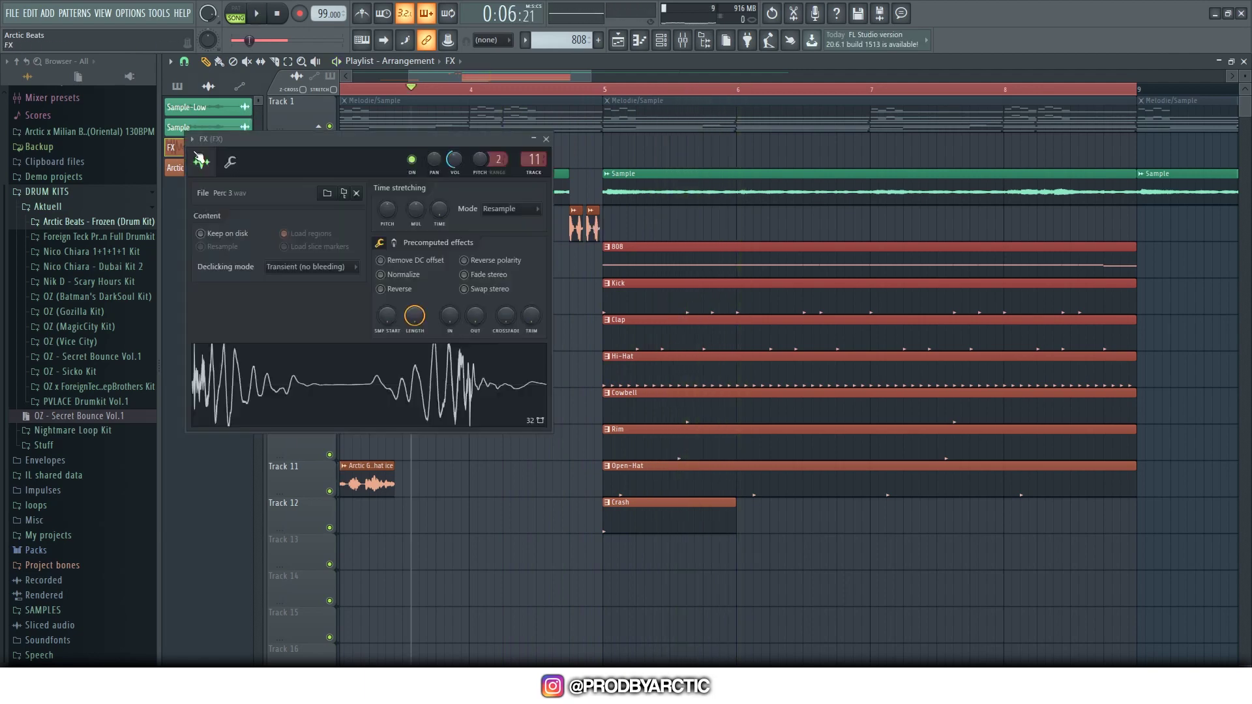
left_click(545, 140)
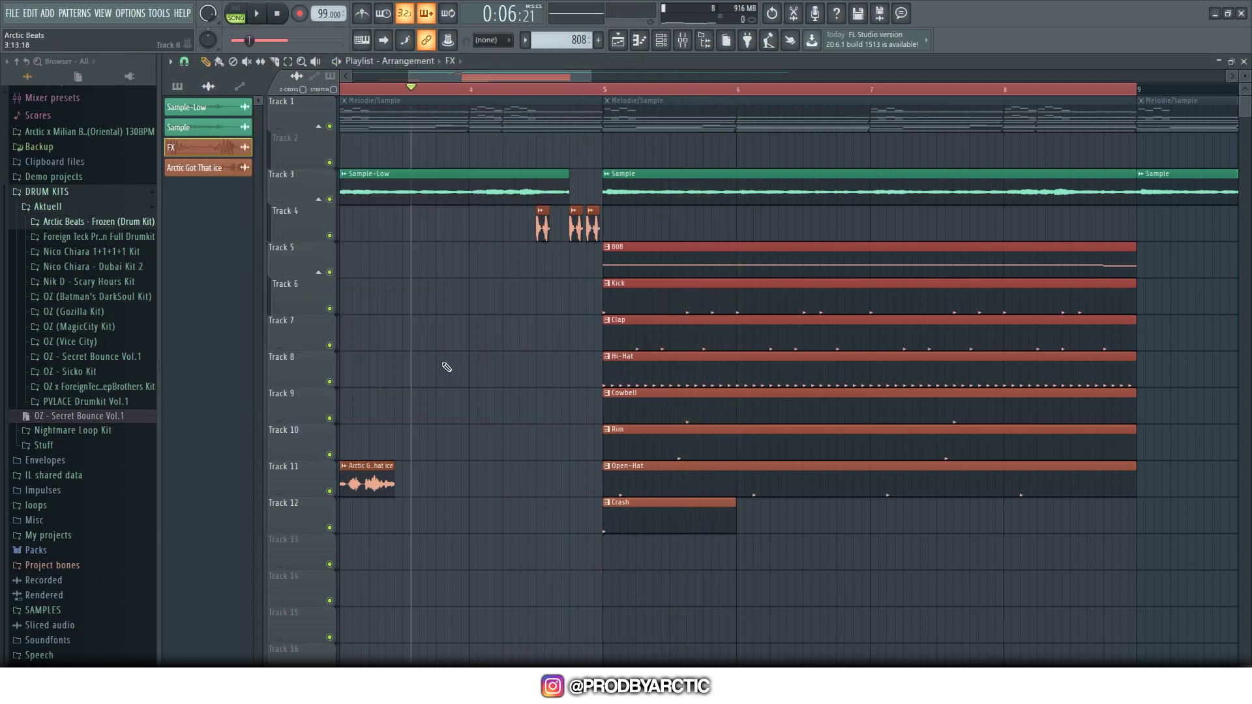
- Duplicate the 808 through Crash clips on Tracks 5 to 12 to bar 9, with the playhead reset to bar 1
scroll(436, 222, "down", 4)
left_click_drag(411, 90, 340, 90)
scroll(624, 279, "down", 1)
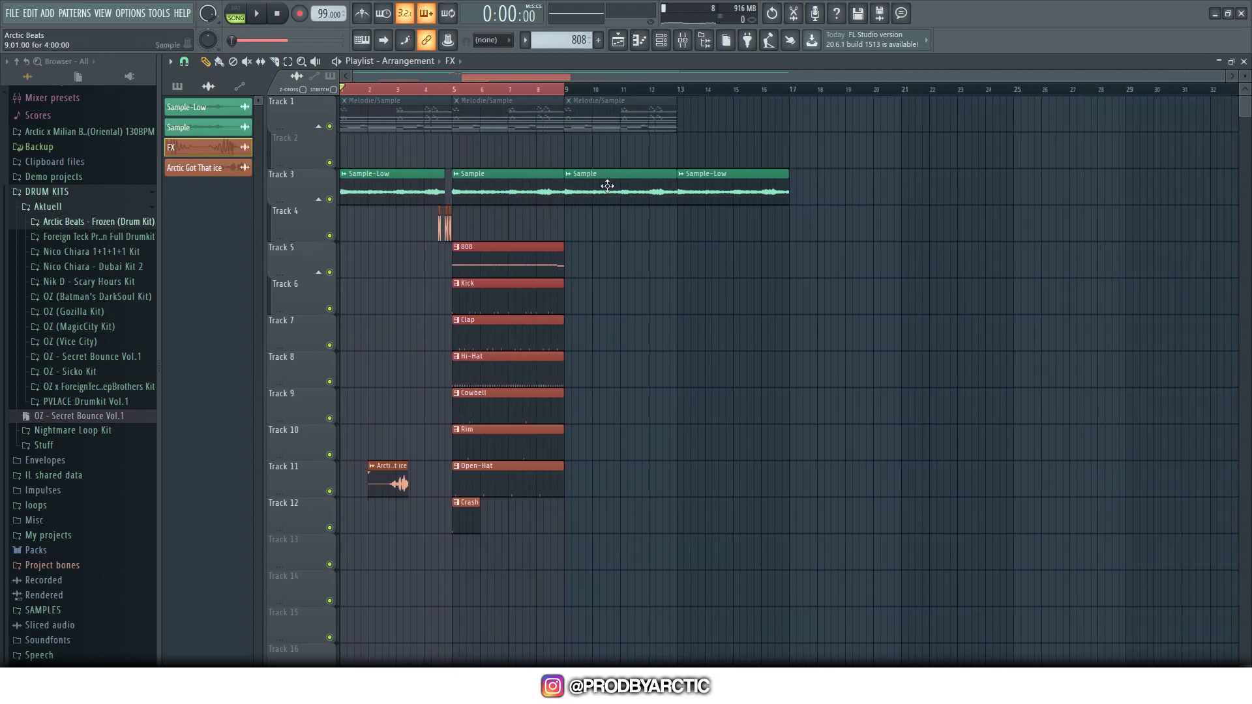
left_click_drag(619, 241, 453, 587)
key("ctrl+b")
left_click_drag(603, 249, 585, 257)
left_click(741, 257)
right_click(741, 257)
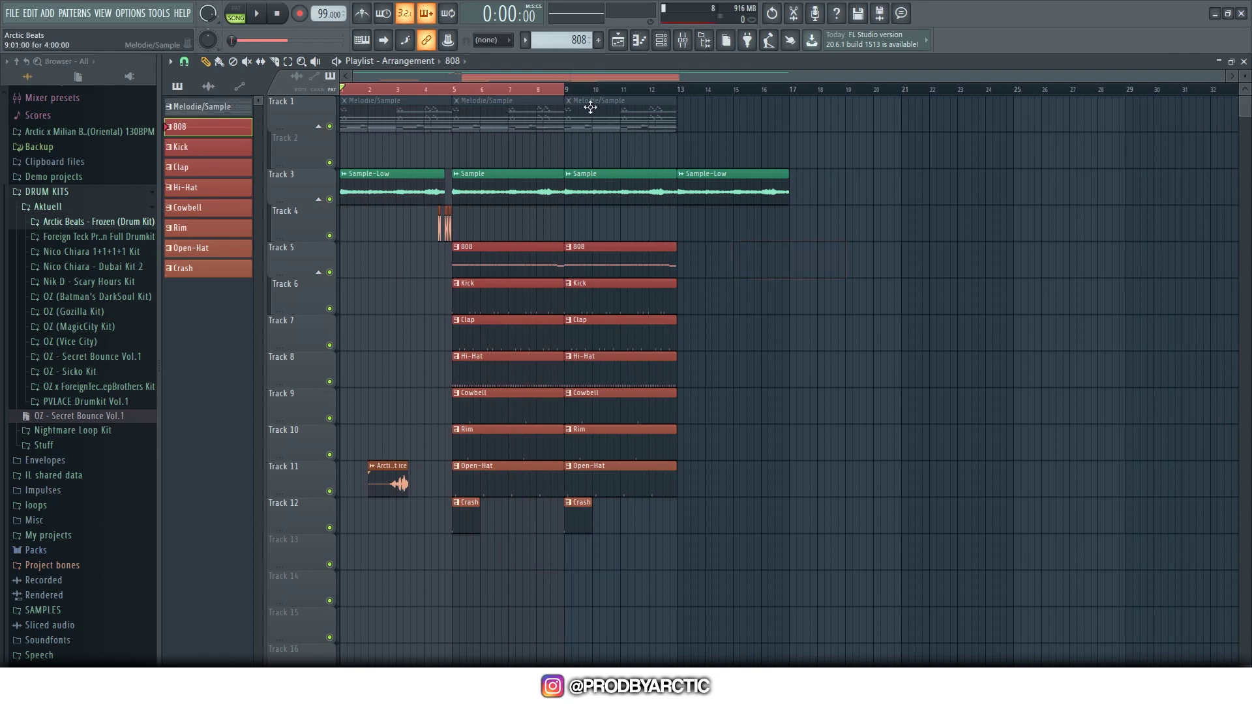
- Extend the playback time selection to bar 17 and play the arrangement from the start
left_click_drag(565, 91, 793, 101)
left_click(823, 296)
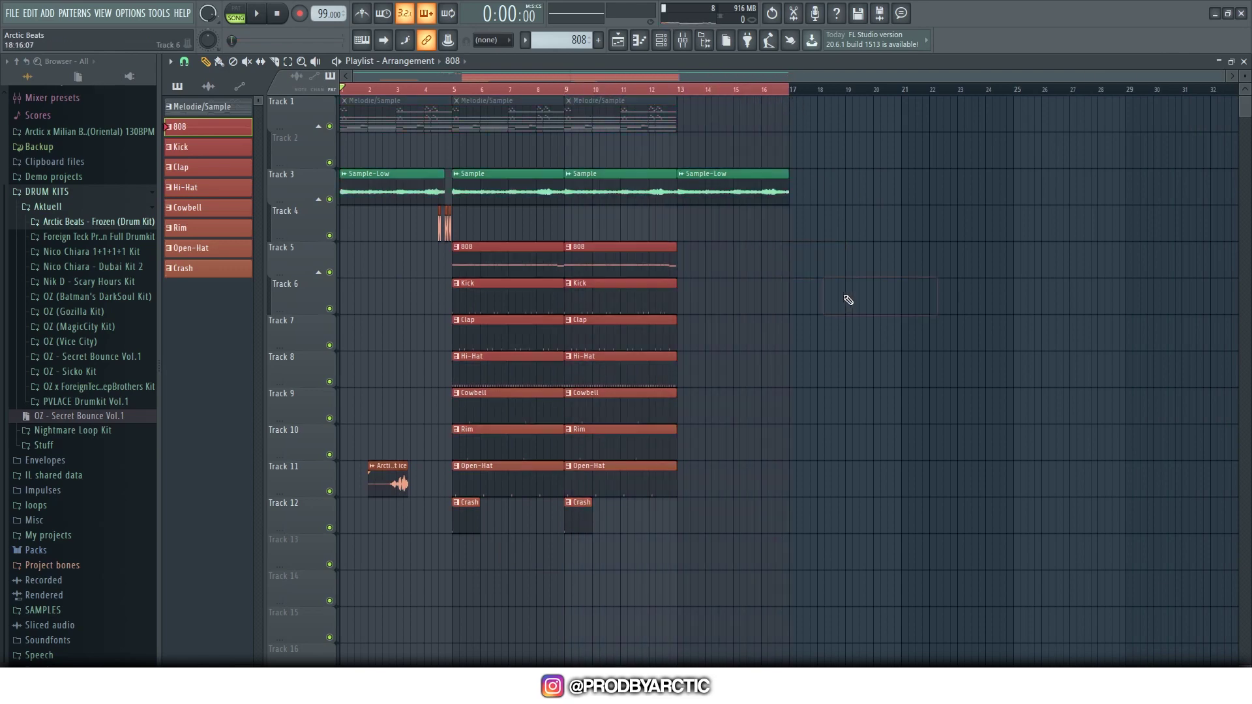
key("space")
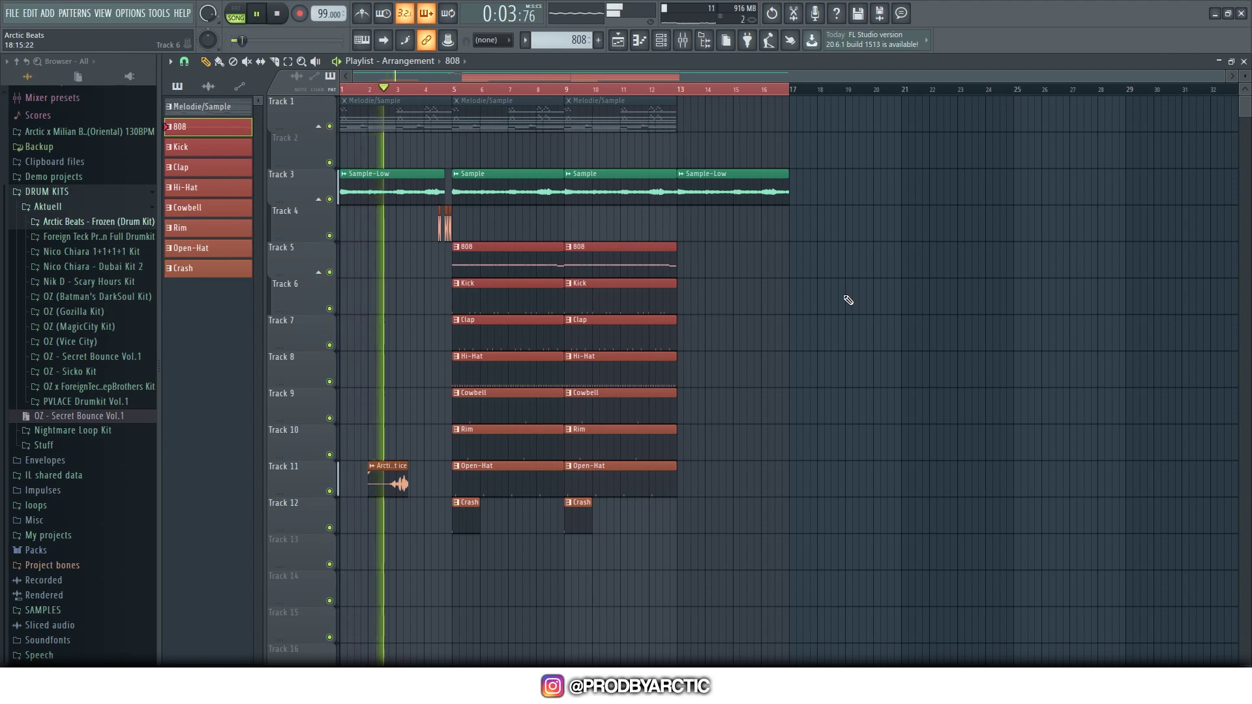
- Raise the Arctic Got That ice mixer track's volume to slightly below the default fader level
left_click(389, 466)
double_click(551, 177)
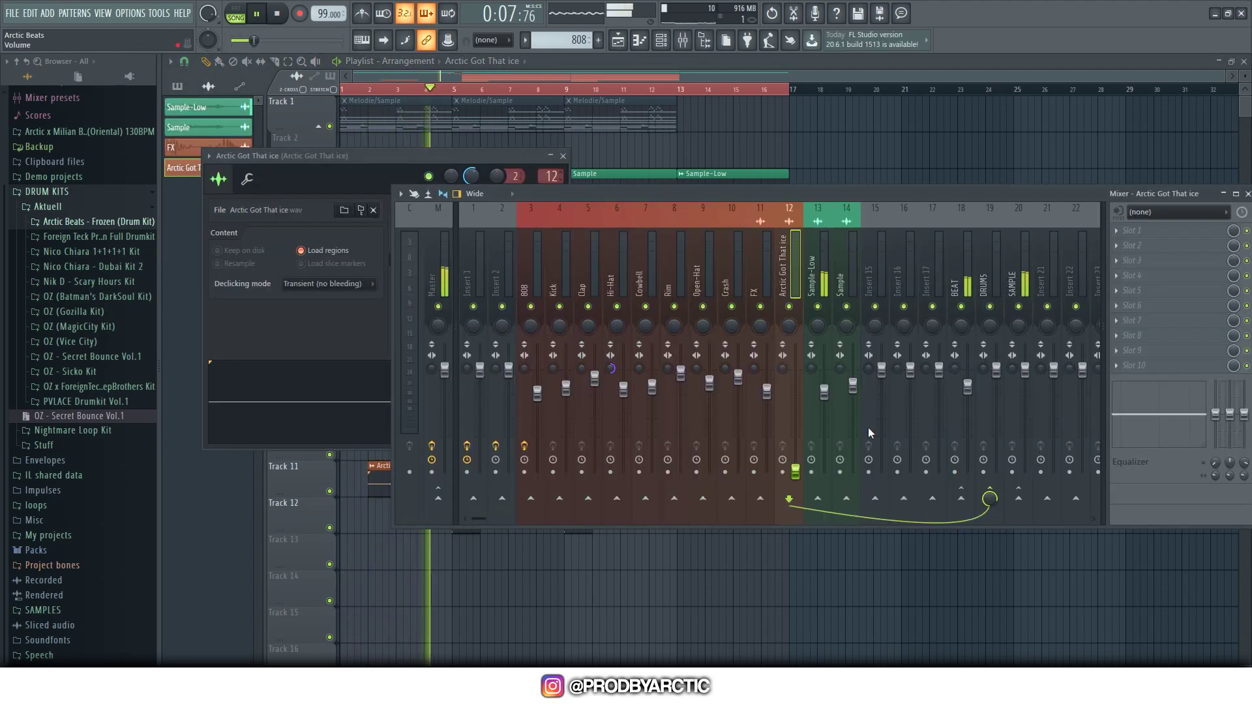
left_click_drag(796, 471, 795, 406)
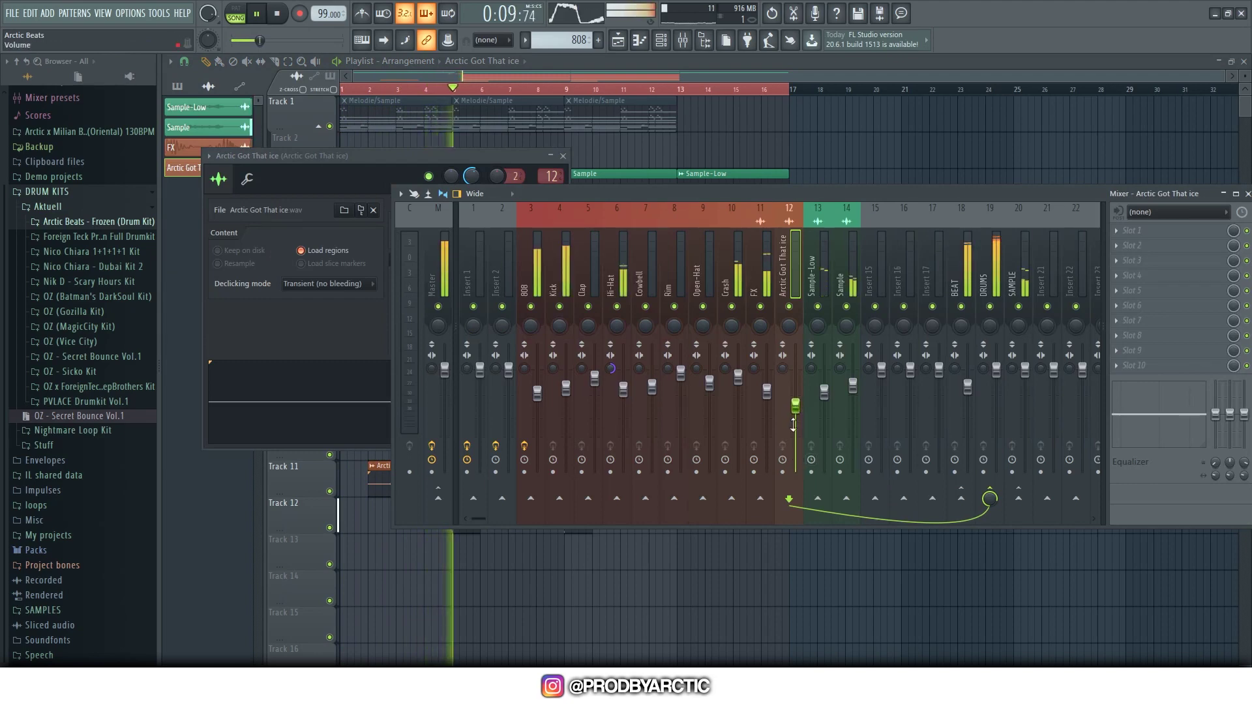
left_click_drag(796, 406, 796, 373)
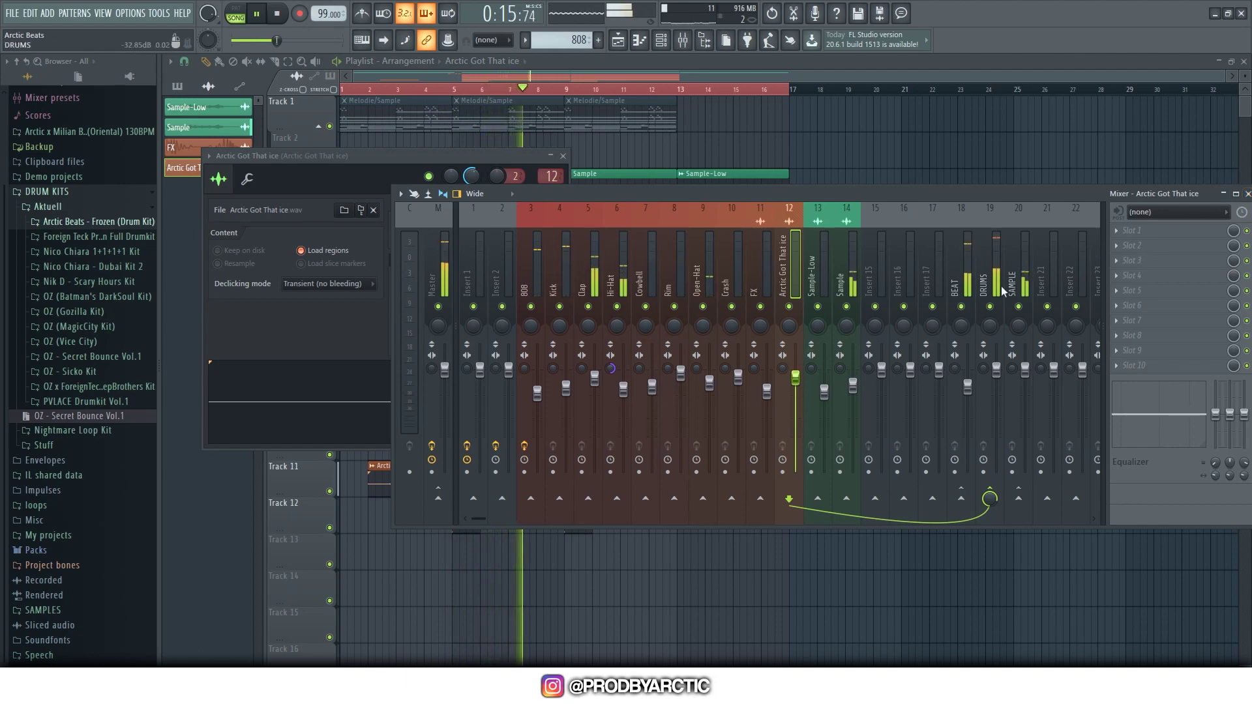
- Add Fruity Reeverb 2 in slot 5 and Fruity Delay 3 in slot 6 of the Arctic Got That ice mixer track
left_click_drag(1056, 201, 949, 192)
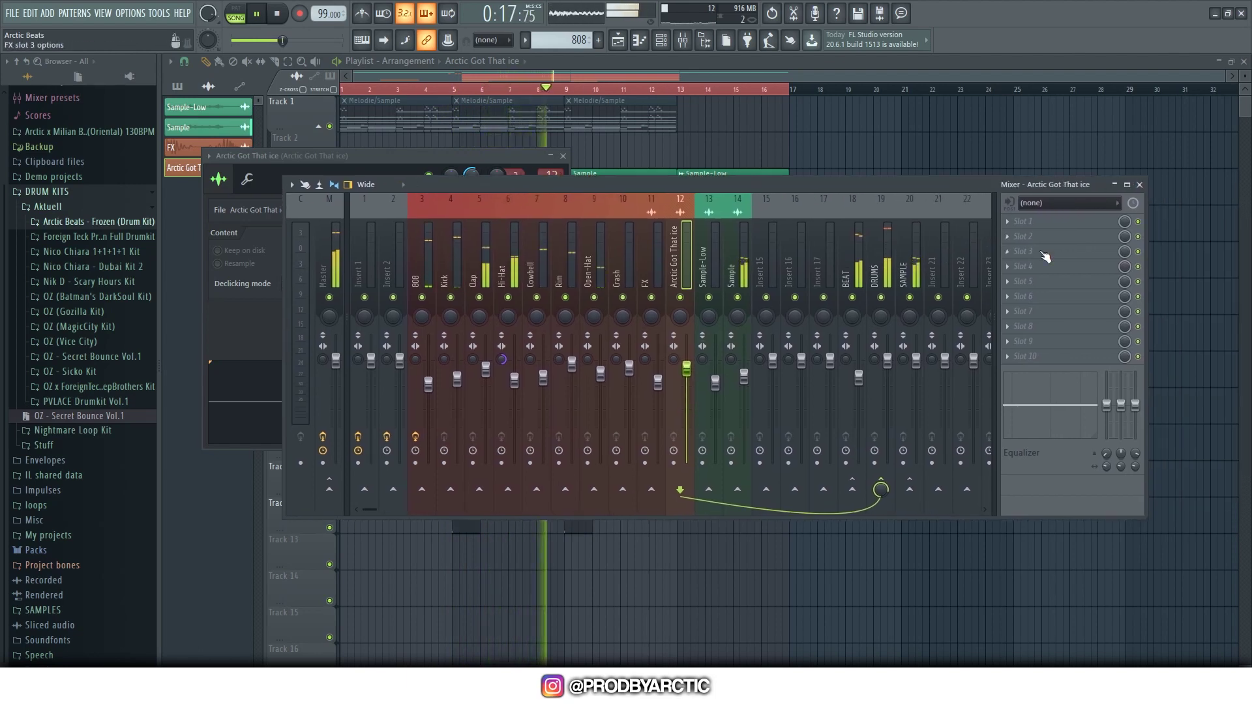
left_click(1013, 281)
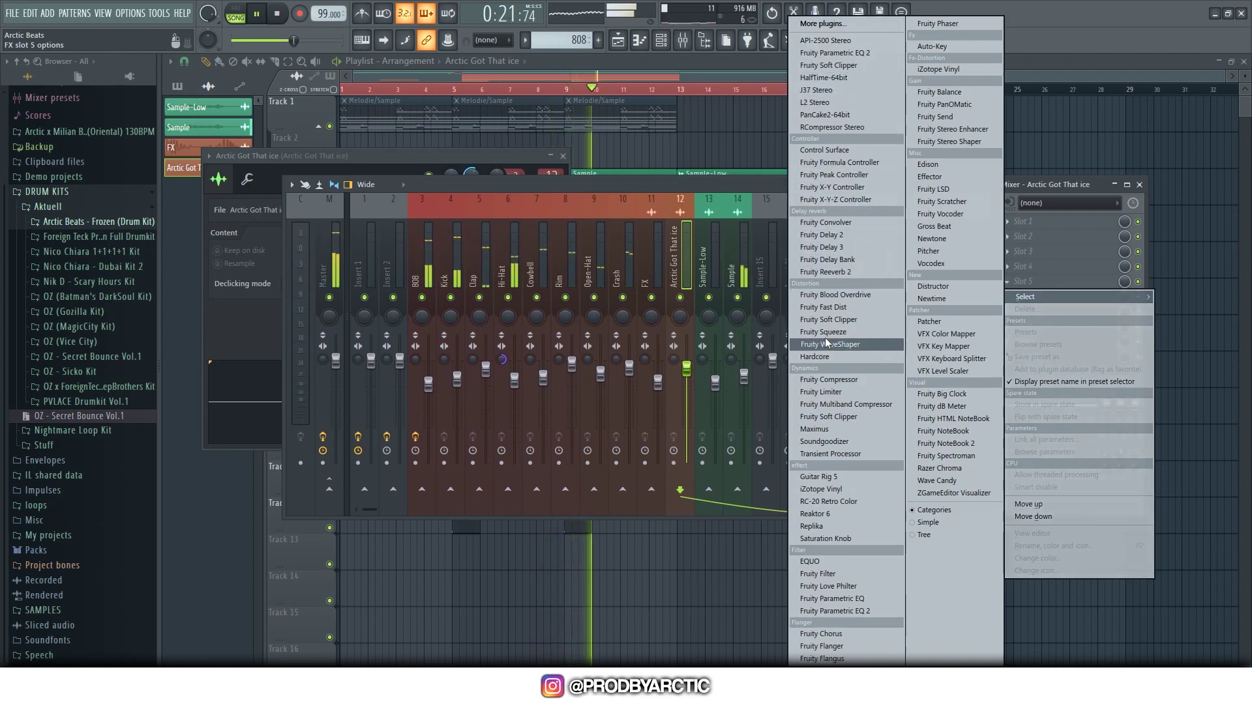
left_click(833, 272)
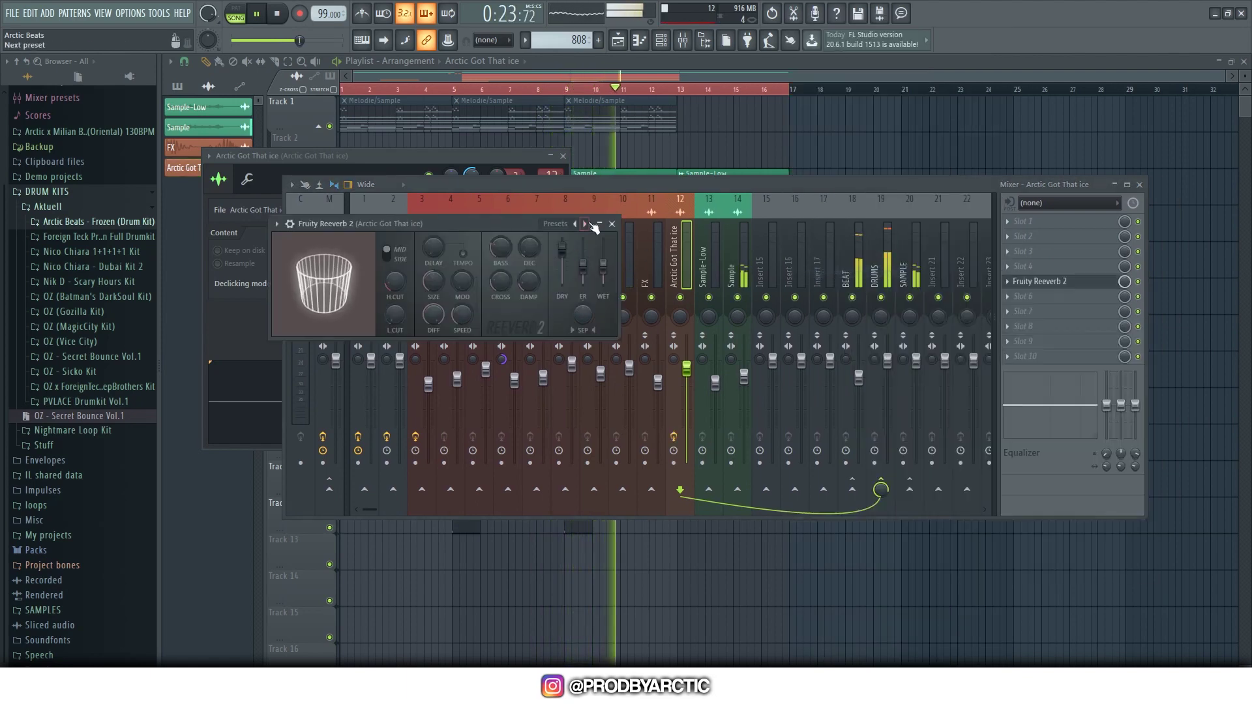
left_click(614, 226)
left_click(1023, 296)
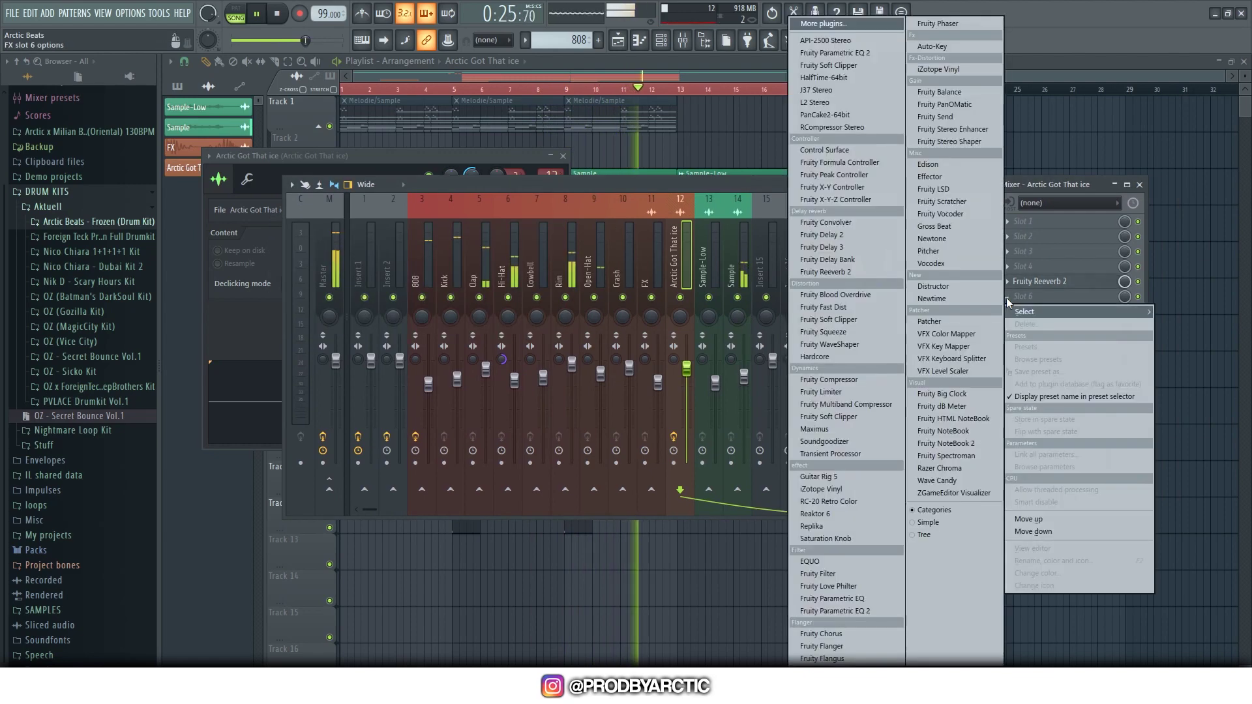
left_click(854, 248)
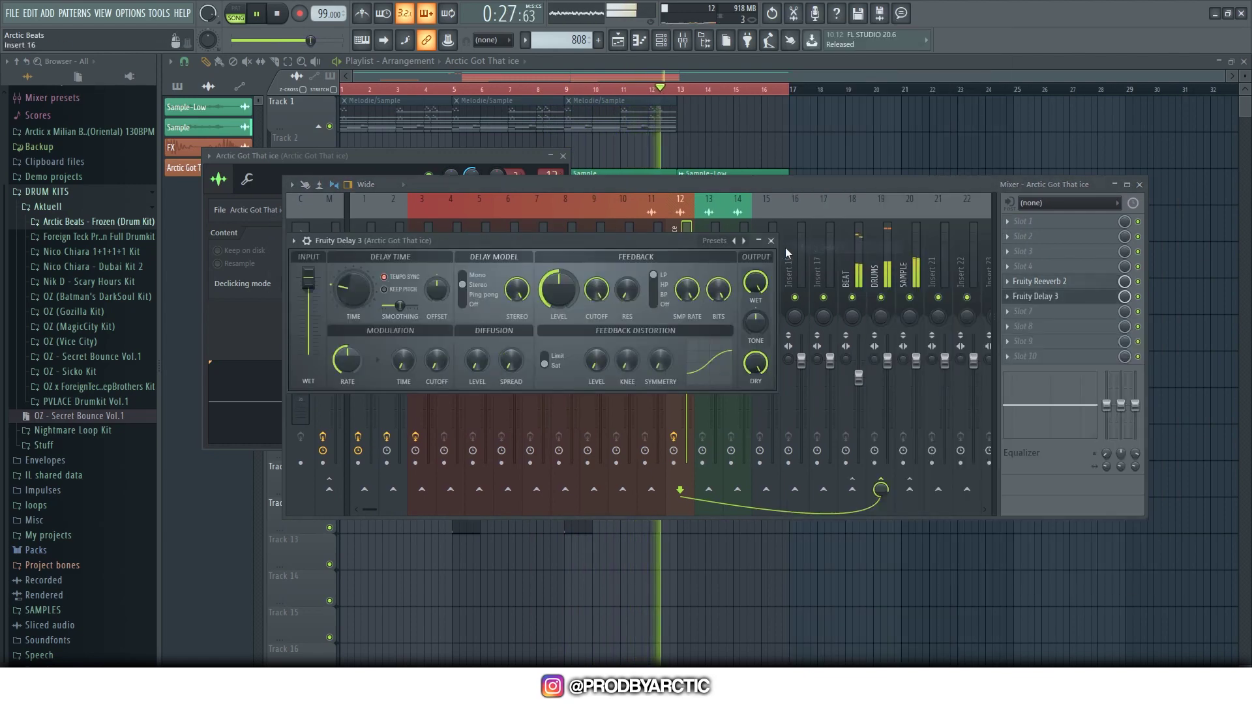
- Choose the Resonator preset in Fruity Delay 3, then stop playback and close the effect, mixer and sampler windows
left_click(743, 241)
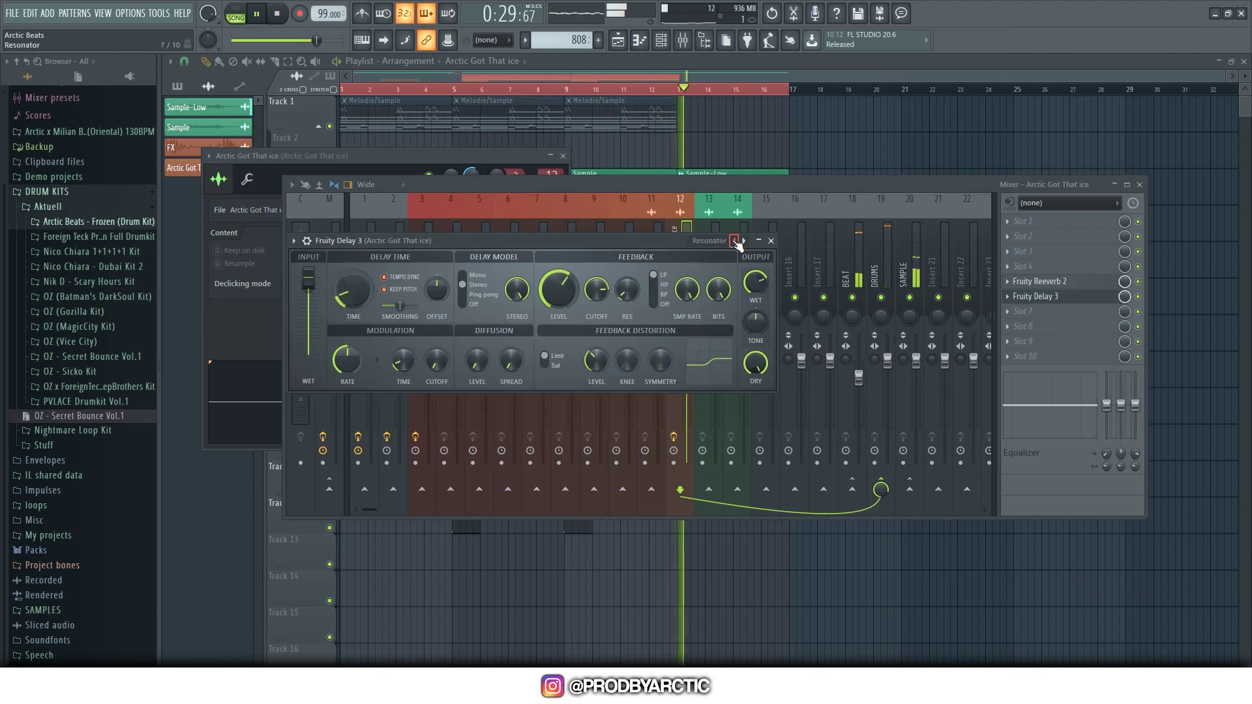
key("space")
left_click(771, 241)
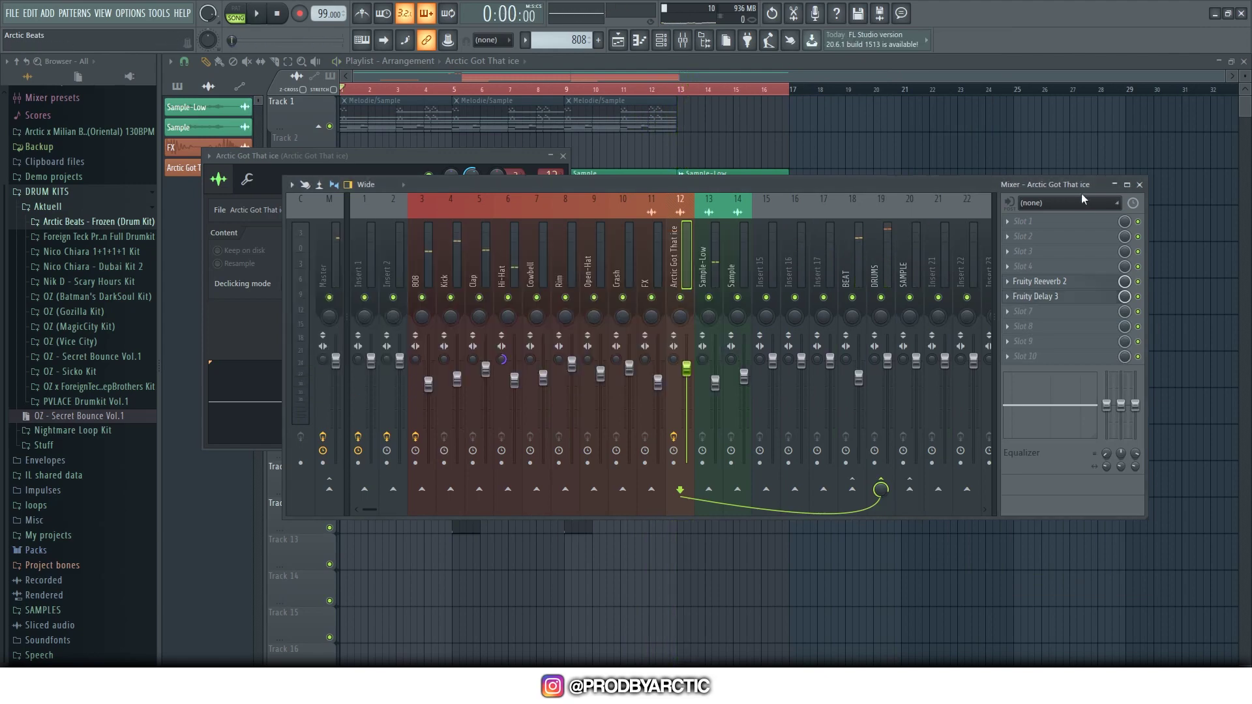
left_click(1140, 184)
left_click(562, 156)
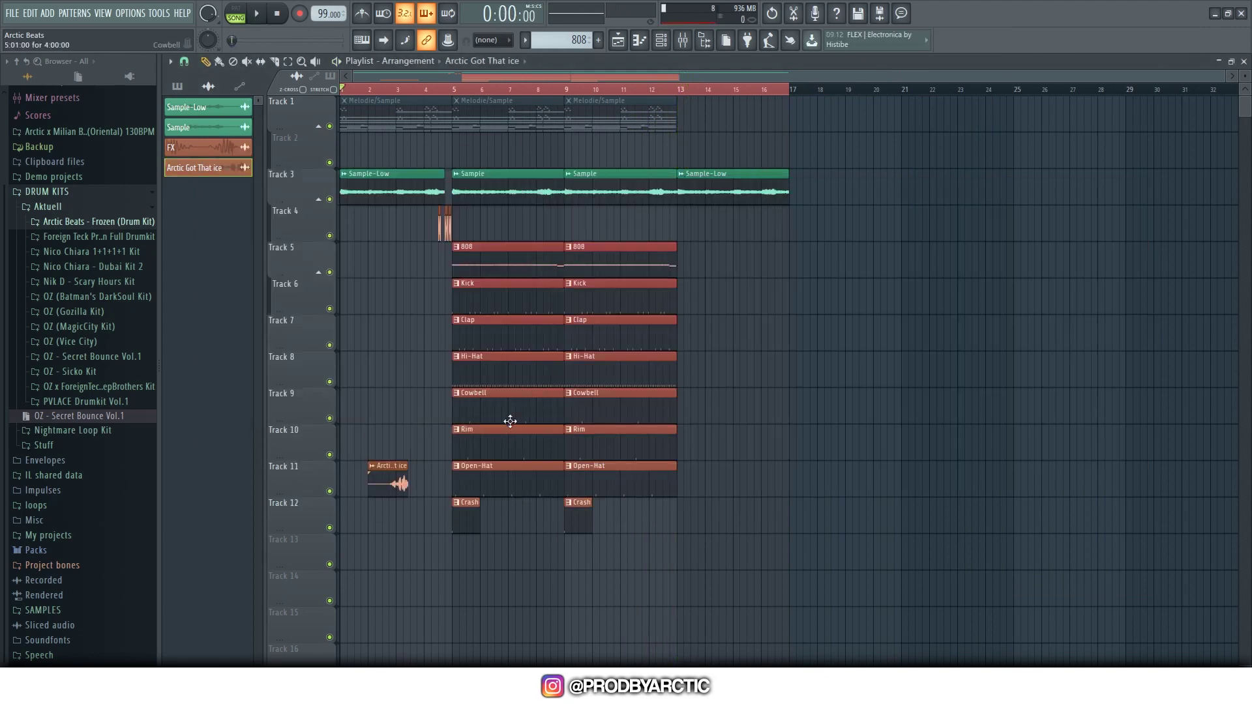
- Select the second set of drum and 808 clips on Tracks 5 to 12, starting at bar 9
left_click_drag(717, 243, 564, 572)
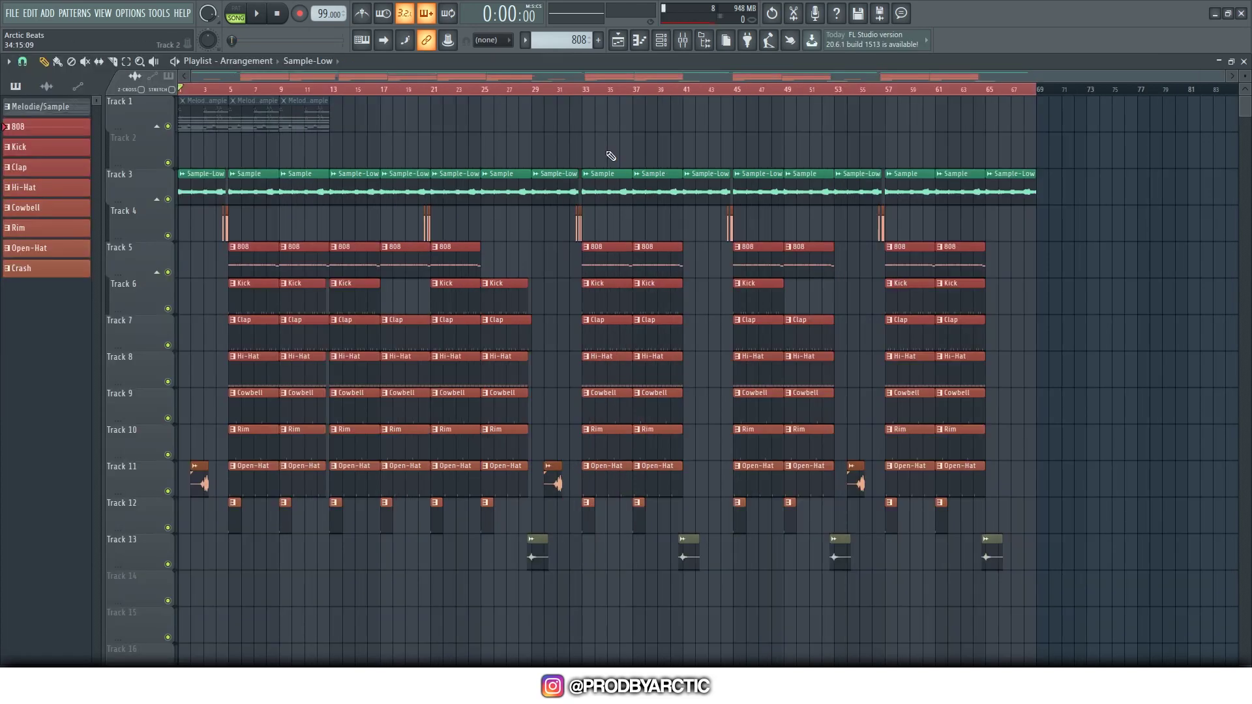
- Inspect the sampler settings of the Transion clip on Track 13 and audition the transition from bar 28
double_click(544, 560)
left_click_drag(101, 224, 588, 230)
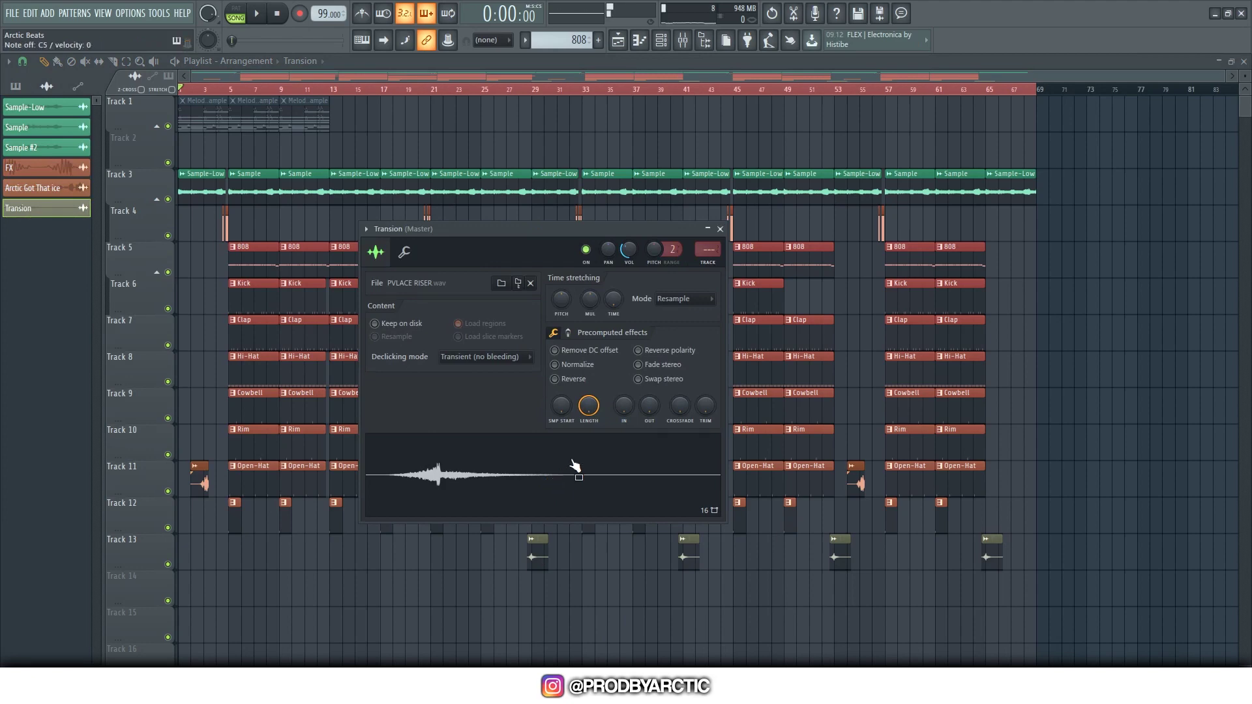
left_click(720, 229)
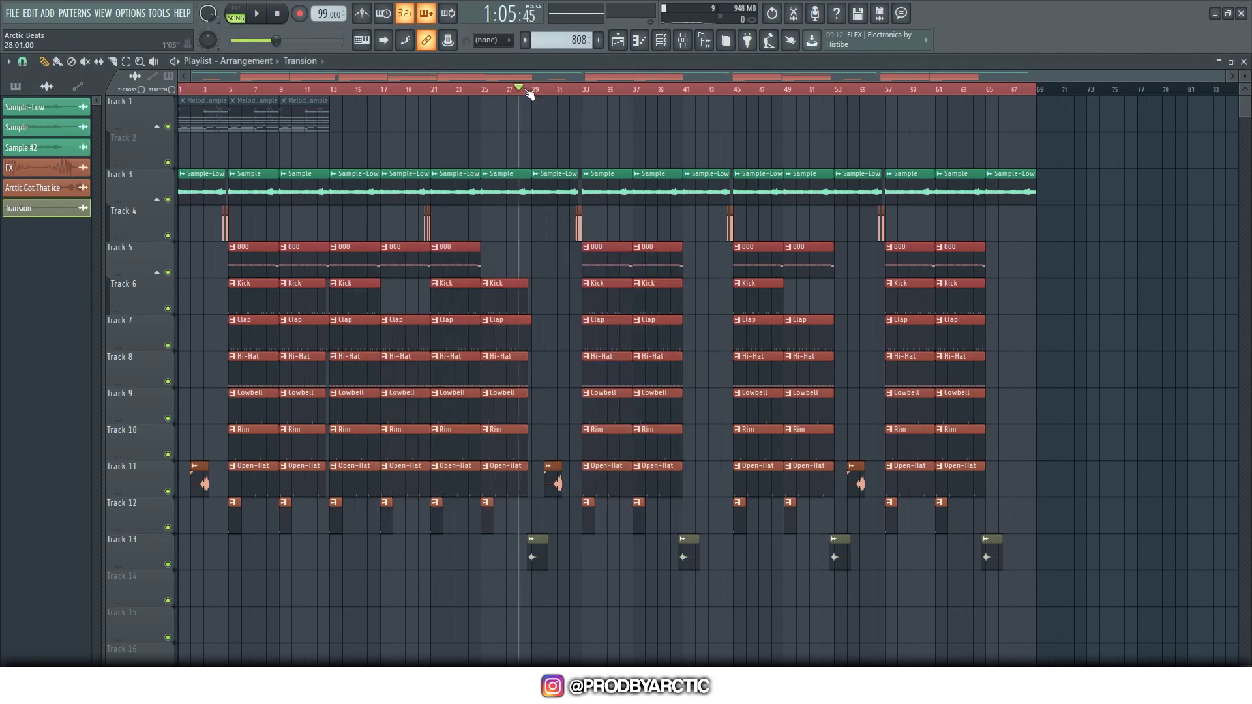
key("space")
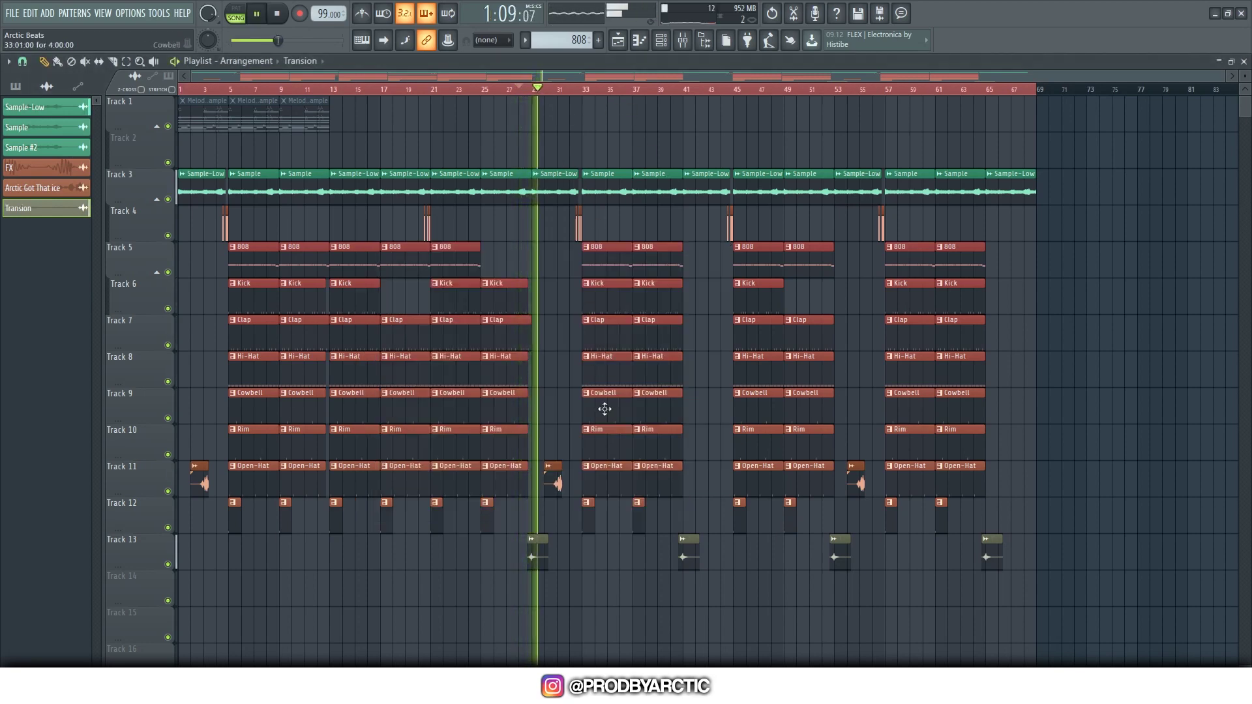
key("space")
left_click(343, 90)
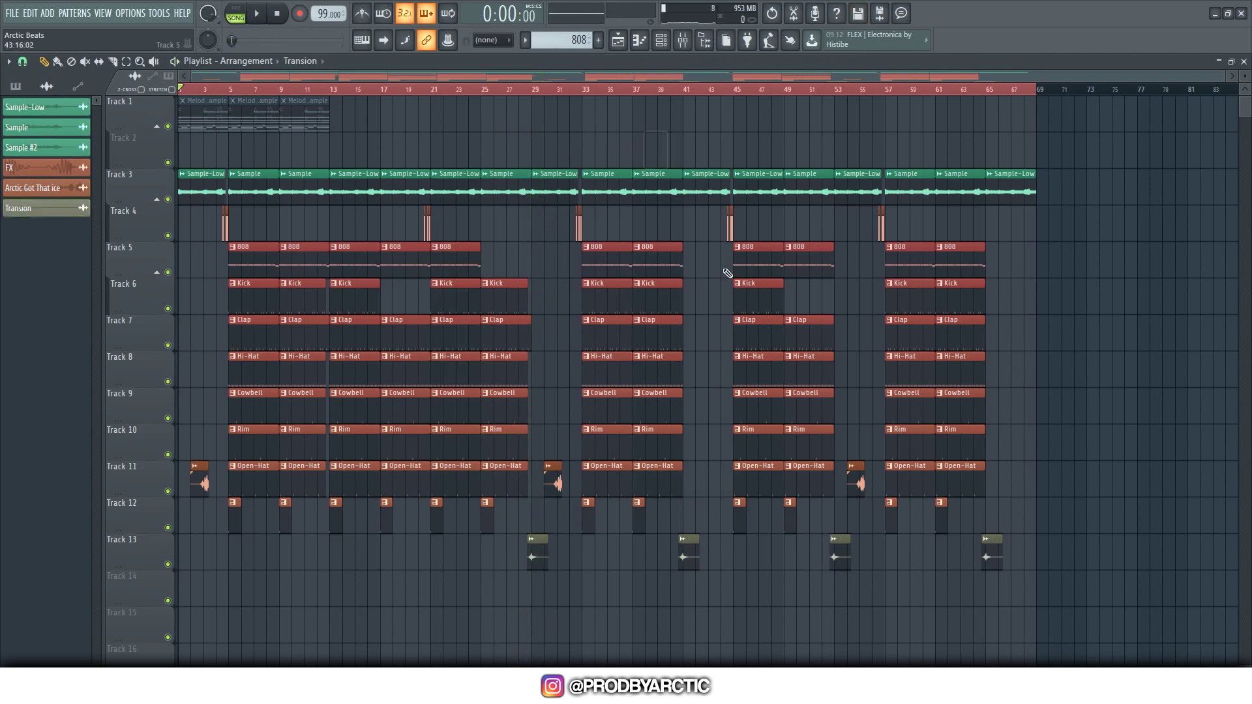
mouse_move(529, 692)
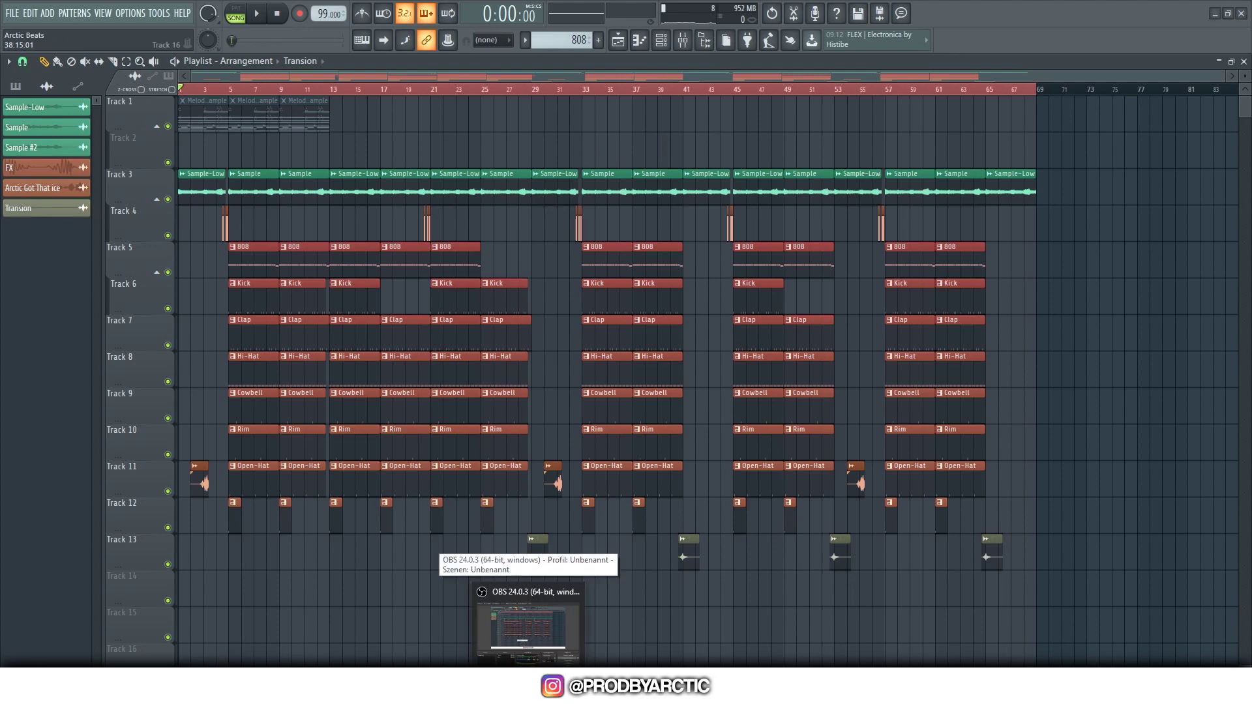
left_click(527, 626)
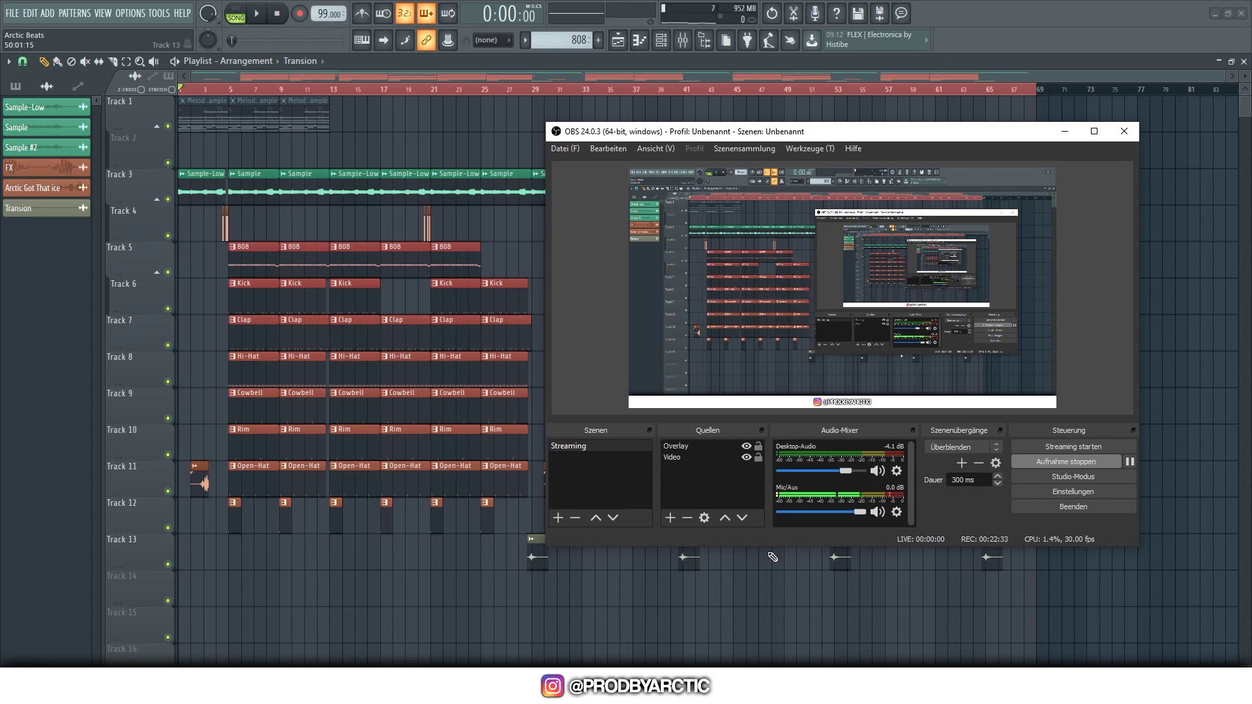
left_click_drag(733, 139, 0, 196)
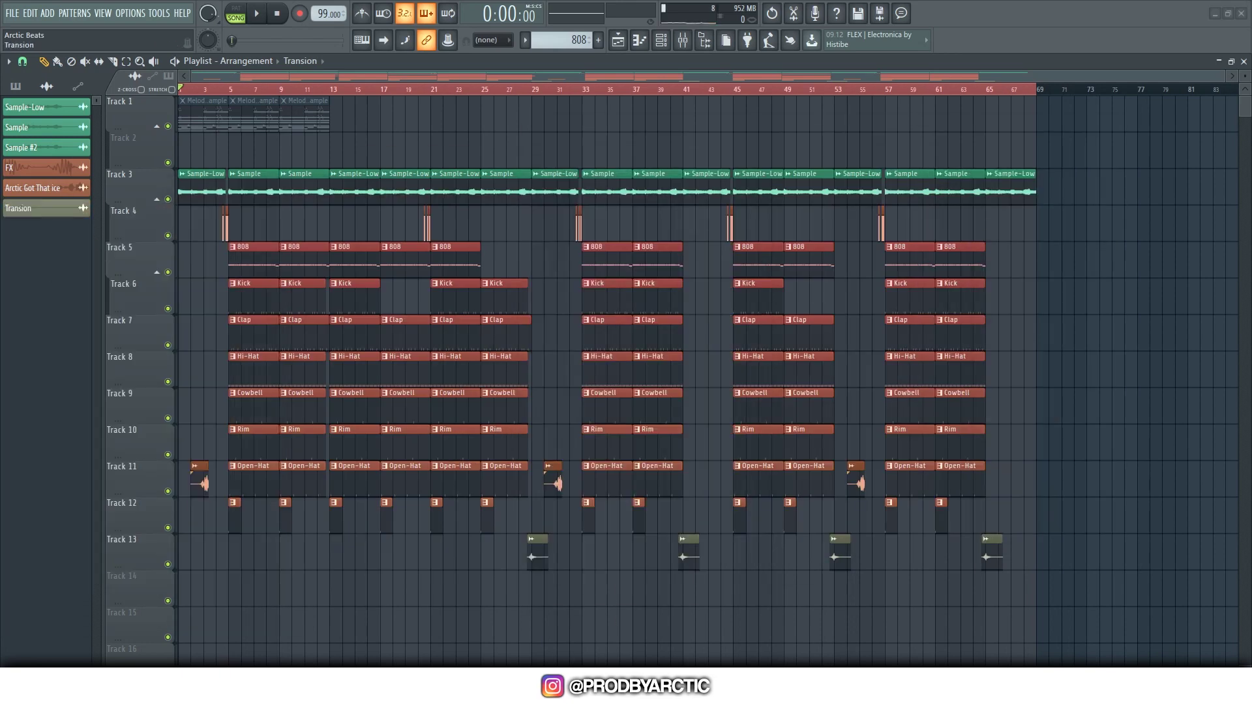
right_click(532, 261, "ctrl")
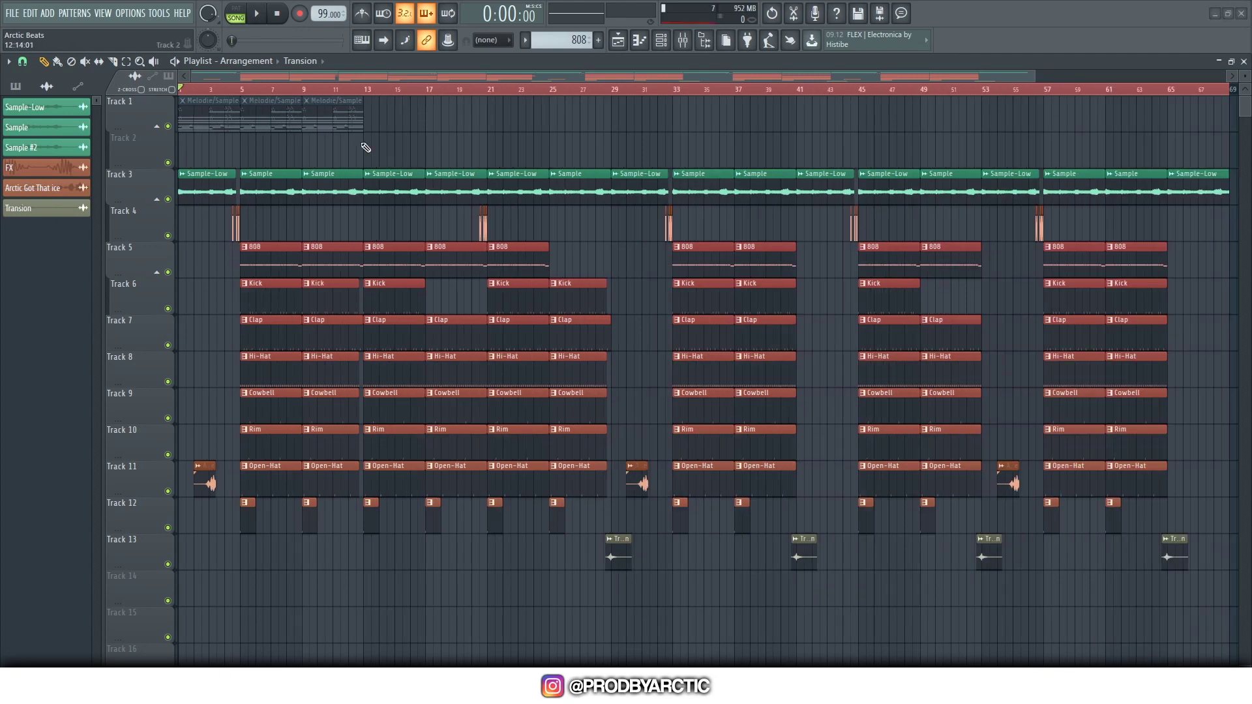